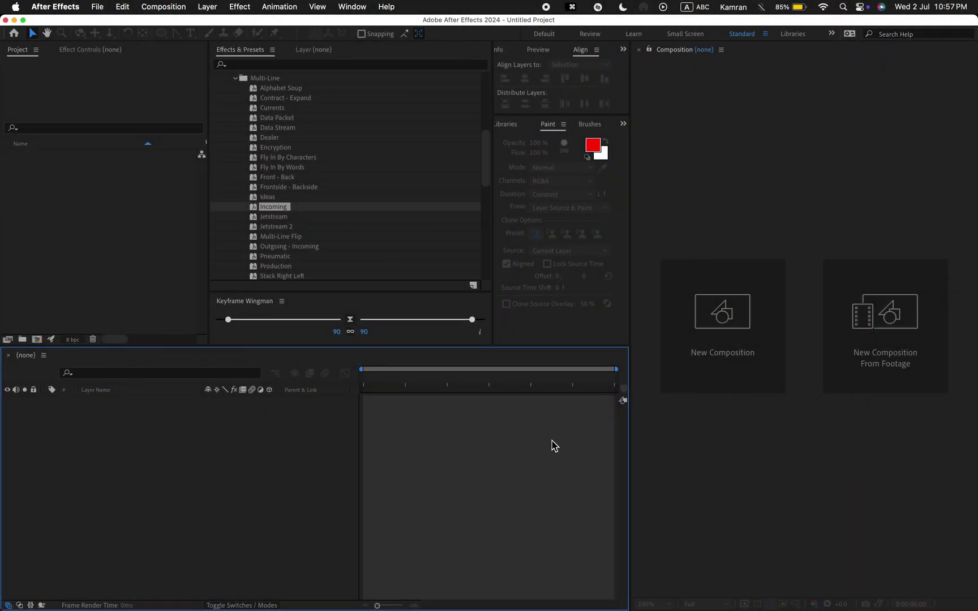
# - Create a 1080 x 1920 px composition named Render with a duration of 10 seconds
pyautogui.click(692, 376)
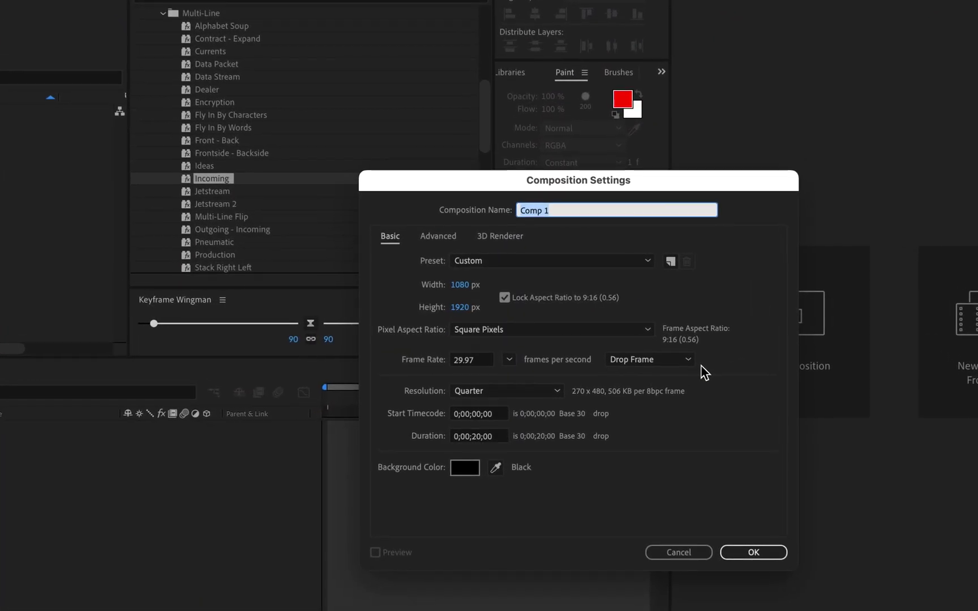
pyautogui.write('Rener')
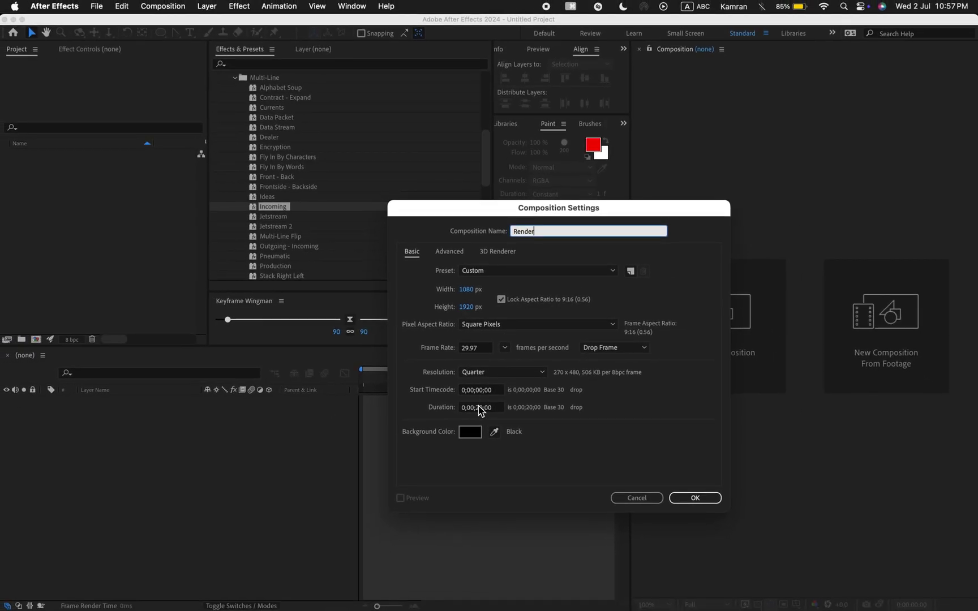
pyautogui.click(480, 407)
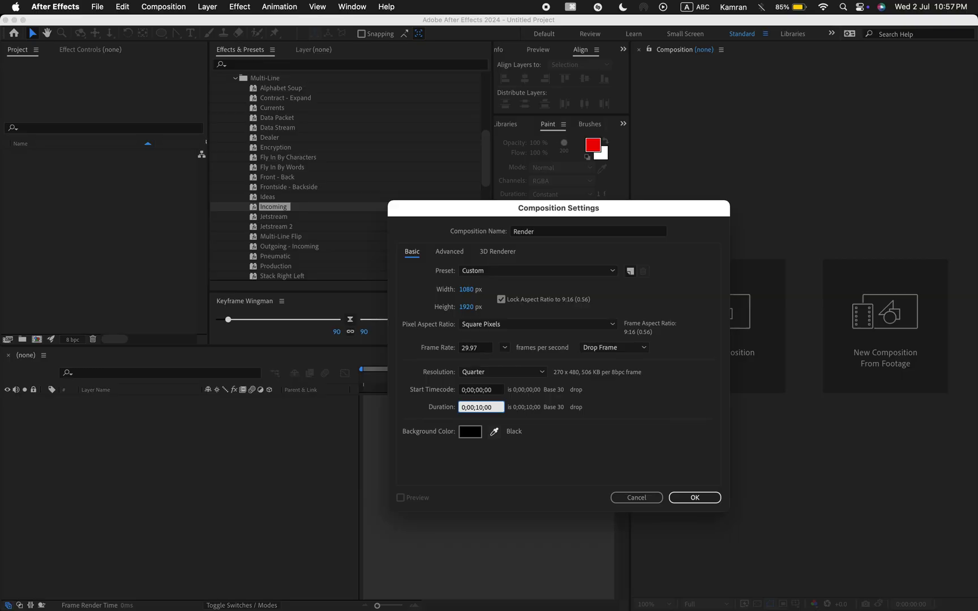
pyautogui.click(695, 497)
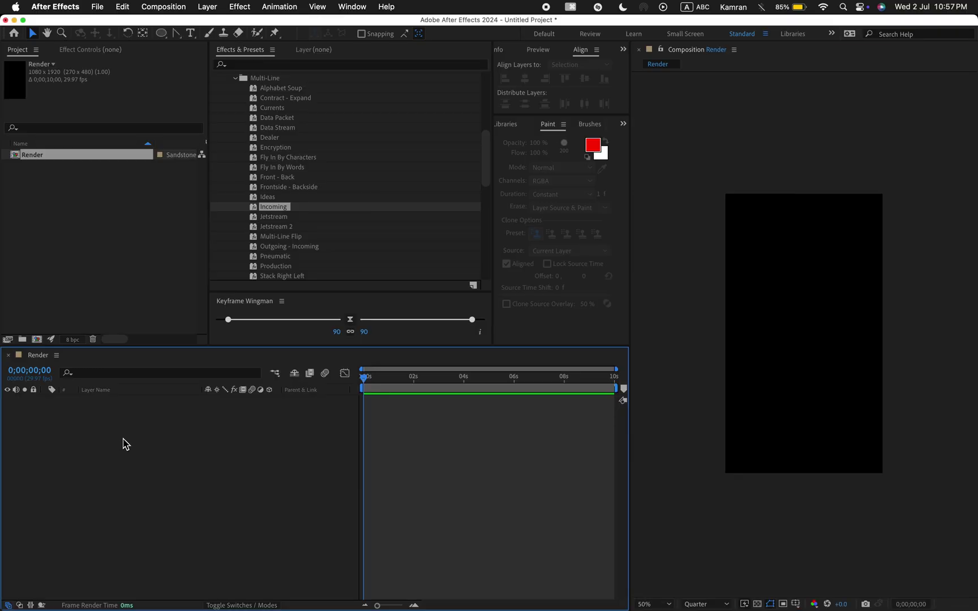
# - Import all the image and video files from the Footage folder into the project
pyautogui.click(131, 256)
pyautogui.doubleClick(182, 258)
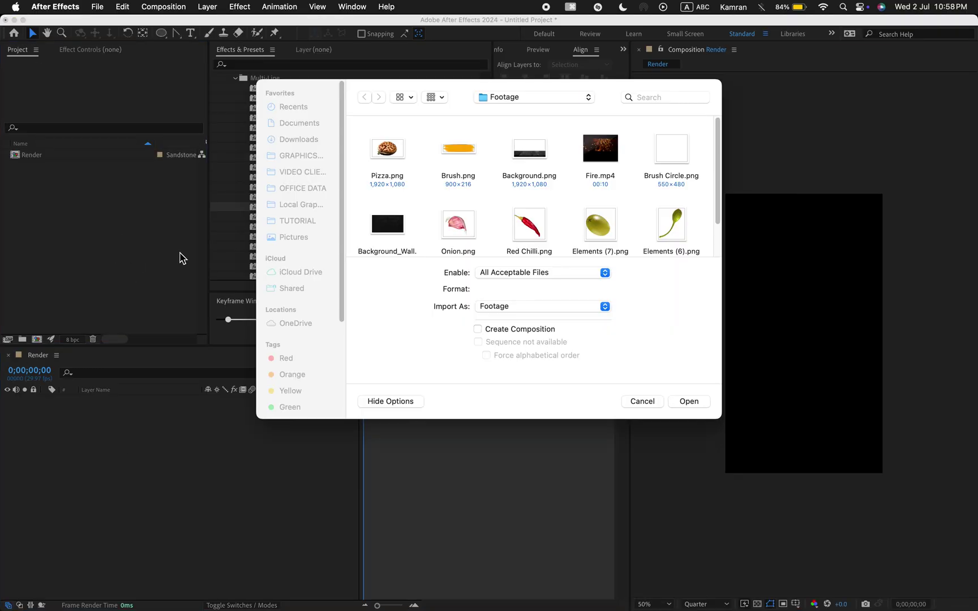
pyautogui.scroll(-3, 589, 207)
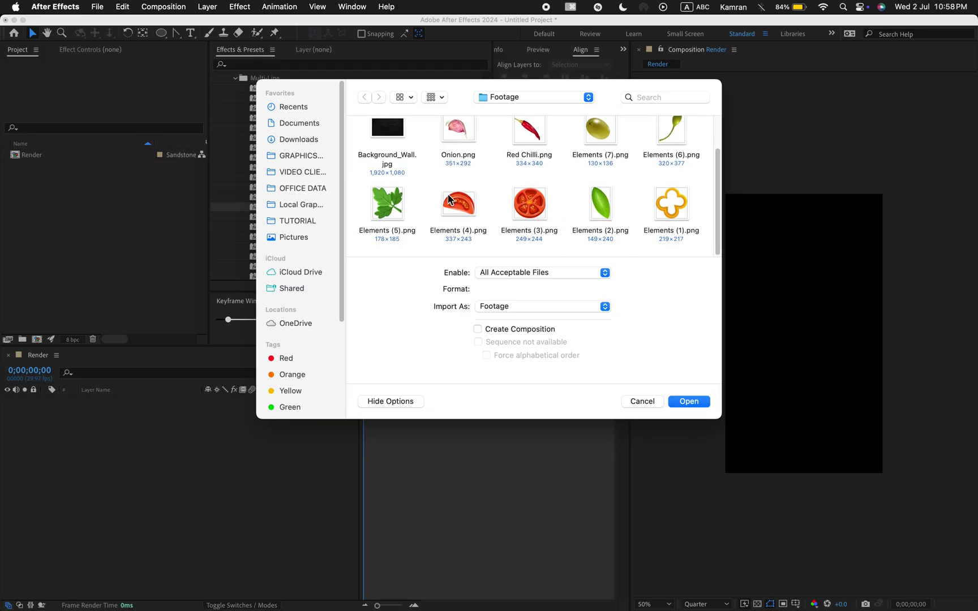
pyautogui.scroll(3, 563, 195)
pyautogui.moveTo(360, 151); pyautogui.dragTo(698, 283)
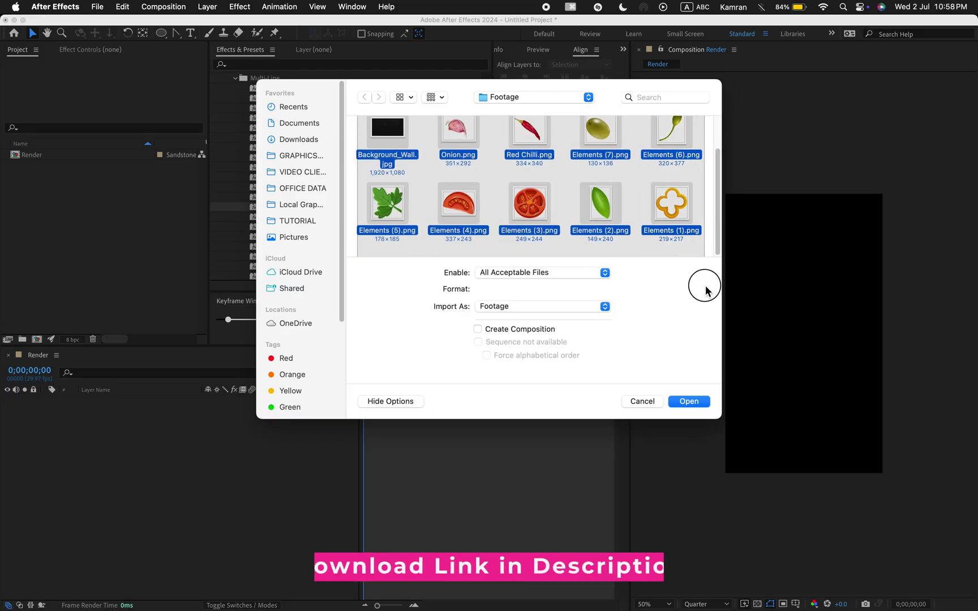
pyautogui.click(691, 402)
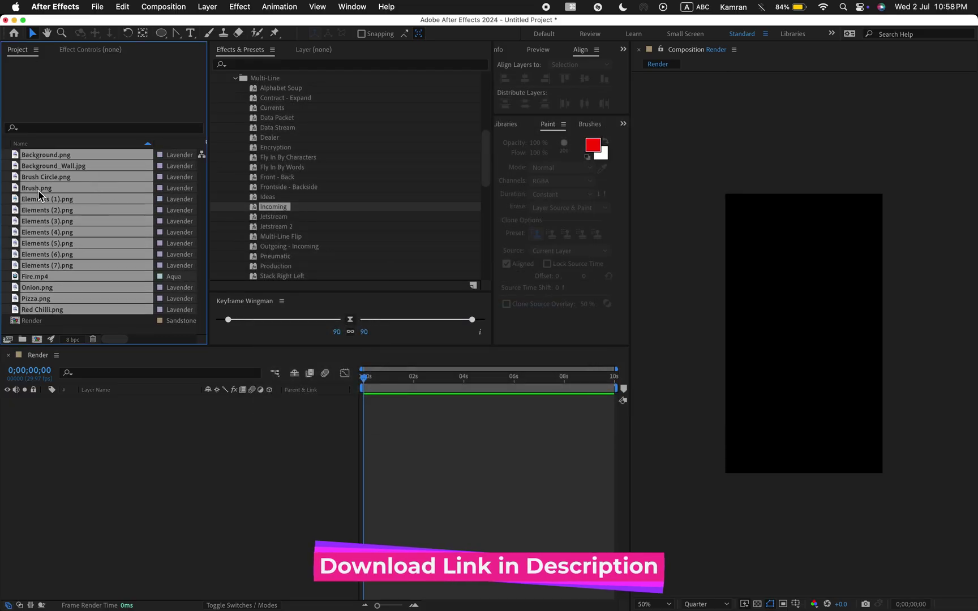
# - Group the imported files in a new project folder named Footage
pyautogui.moveTo(61, 315); pyautogui.dragTo(22, 339)
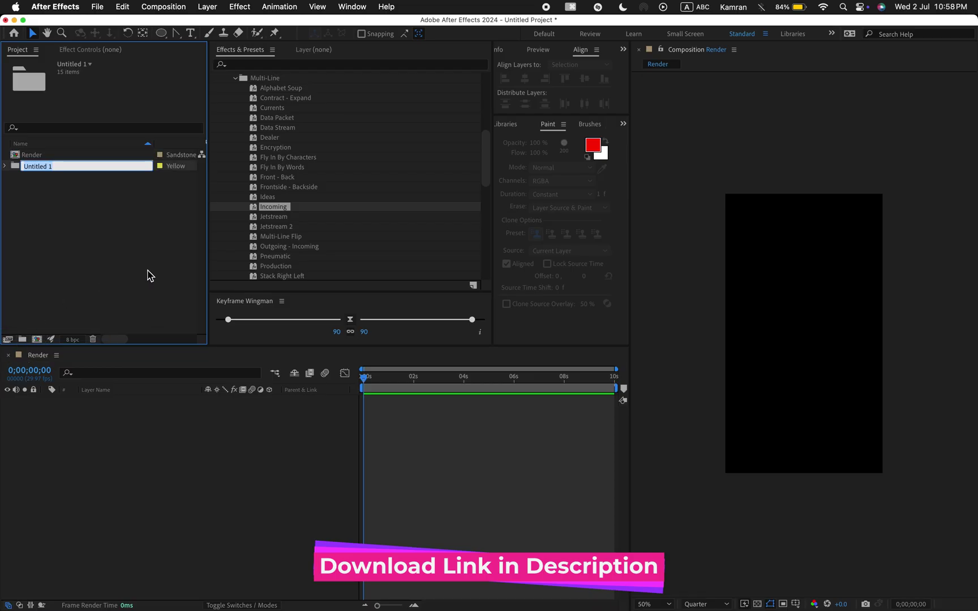
pyautogui.write('Footage')
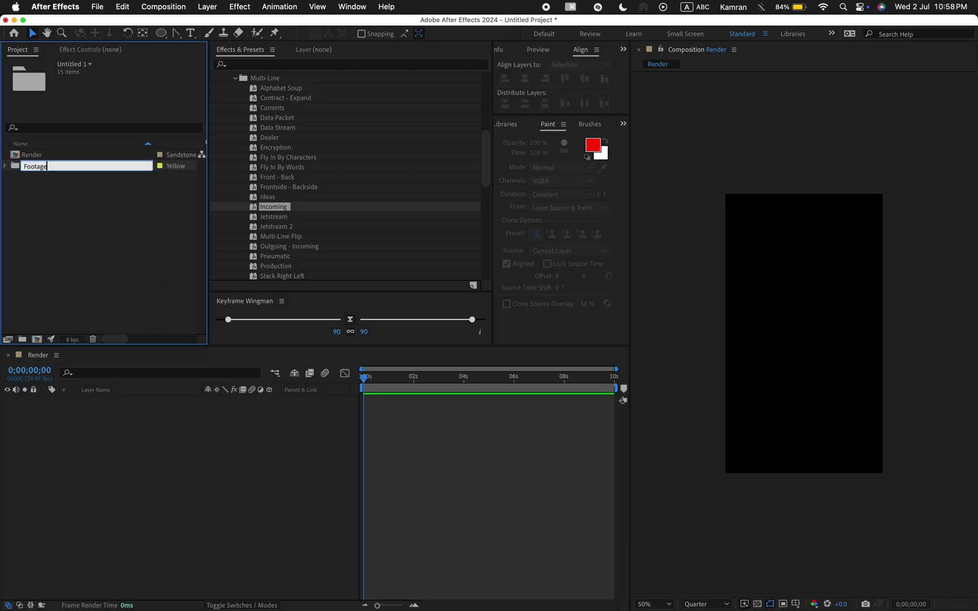
pyautogui.press('Return')
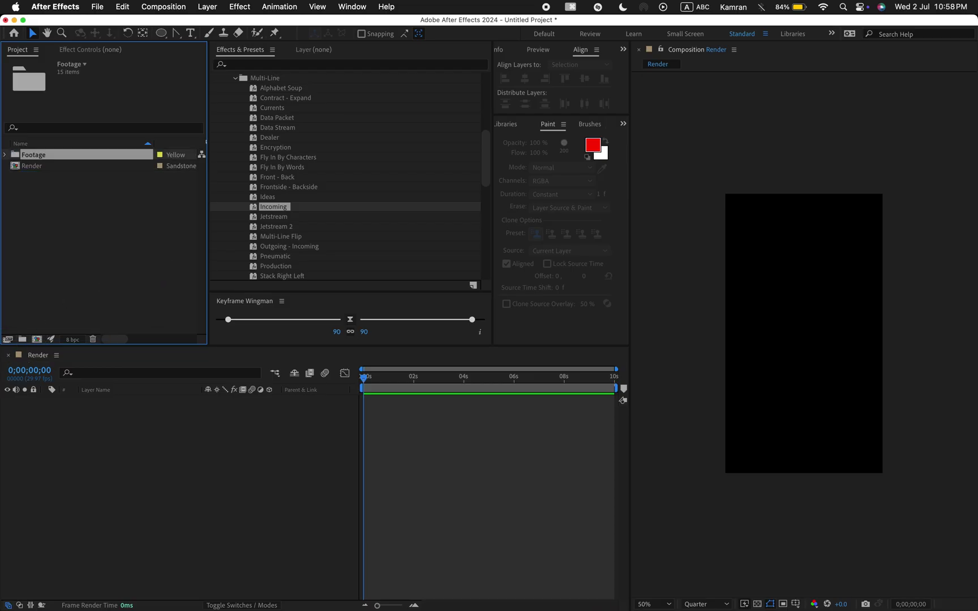
# - Add Background_Wall.jpg from the Footage folder to the Render composition and fit it to the comp height
pyautogui.click(5, 156)
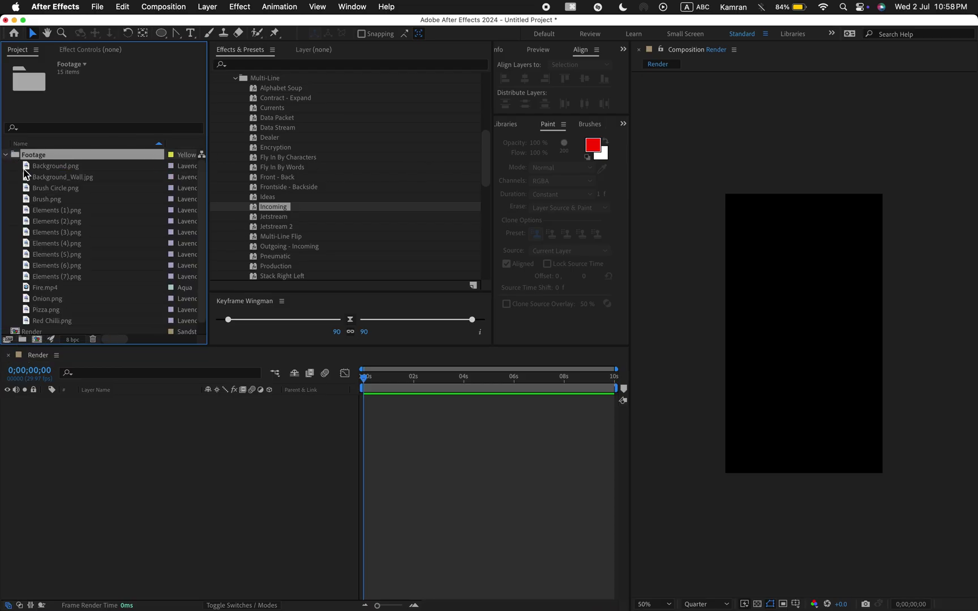
pyautogui.click(69, 179)
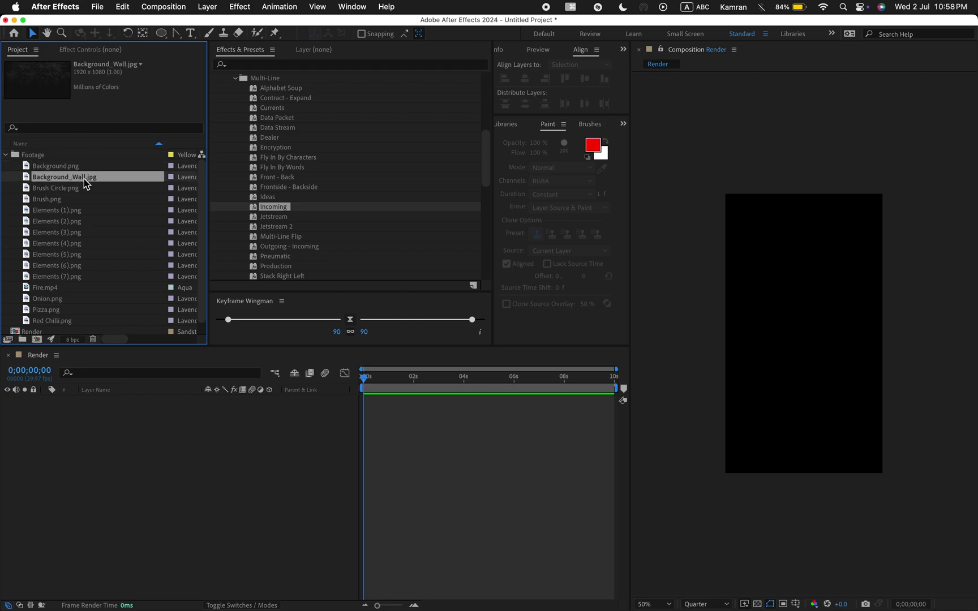
pyautogui.moveTo(109, 184); pyautogui.dragTo(170, 437)
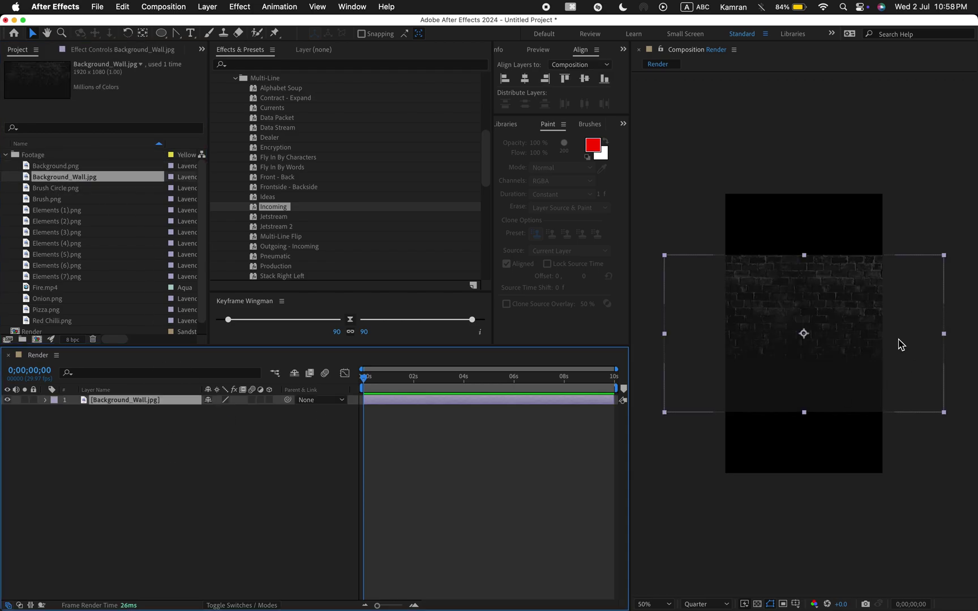
pyautogui.rightClick(187, 405)
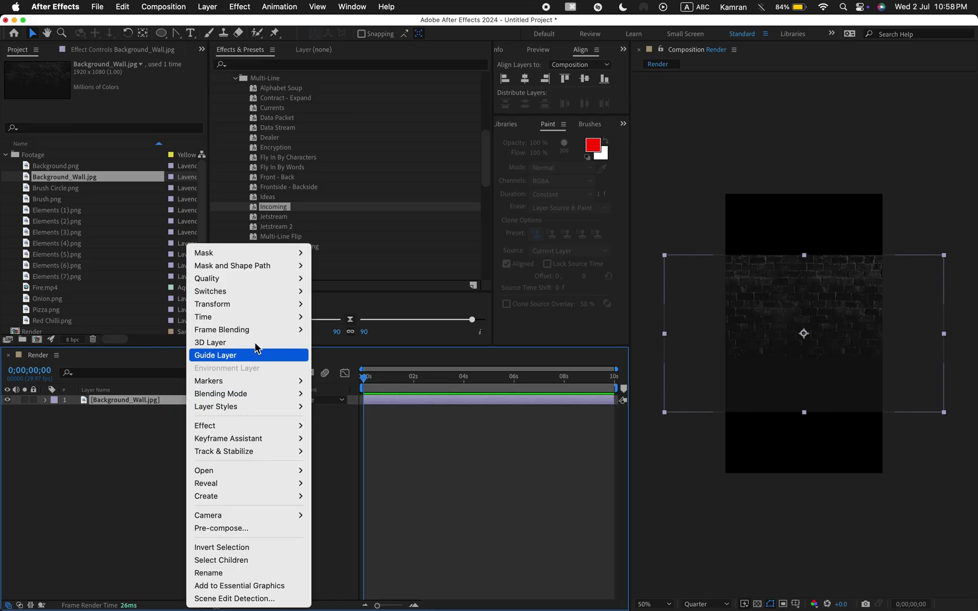
pyautogui.moveTo(254, 304)
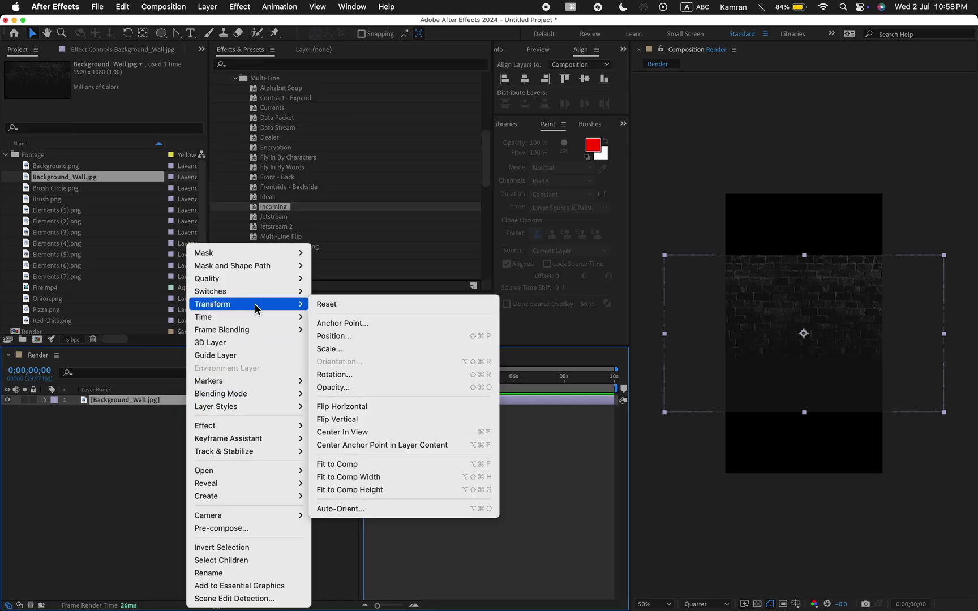
pyautogui.click(383, 490)
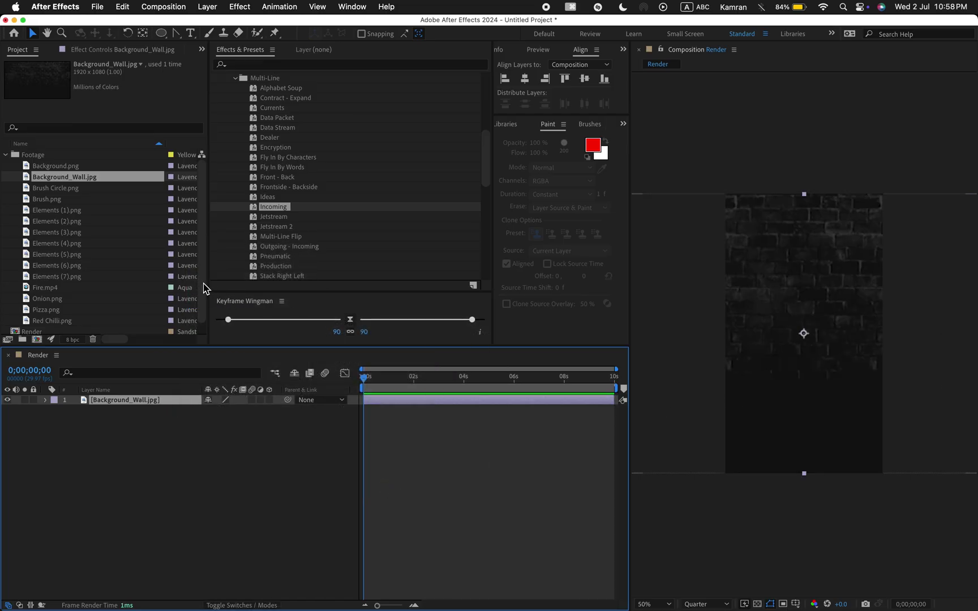
# - Add Background.png above the wall layer and Pizza.png as the topmost layer of the Render composition
pyautogui.click(77, 169)
pyautogui.moveTo(74, 172); pyautogui.dragTo(178, 398)
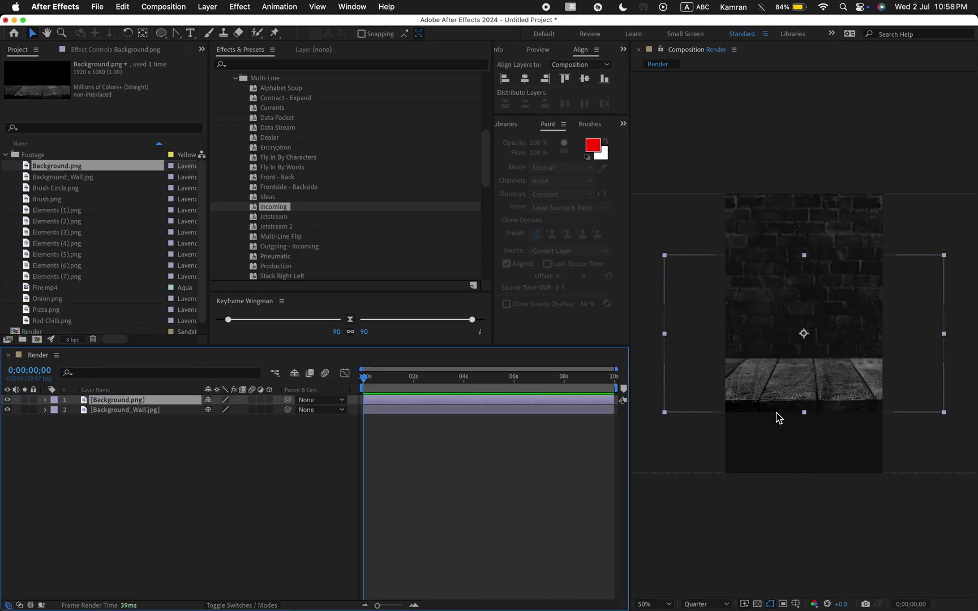
pyautogui.moveTo(46, 310); pyautogui.dragTo(132, 397)
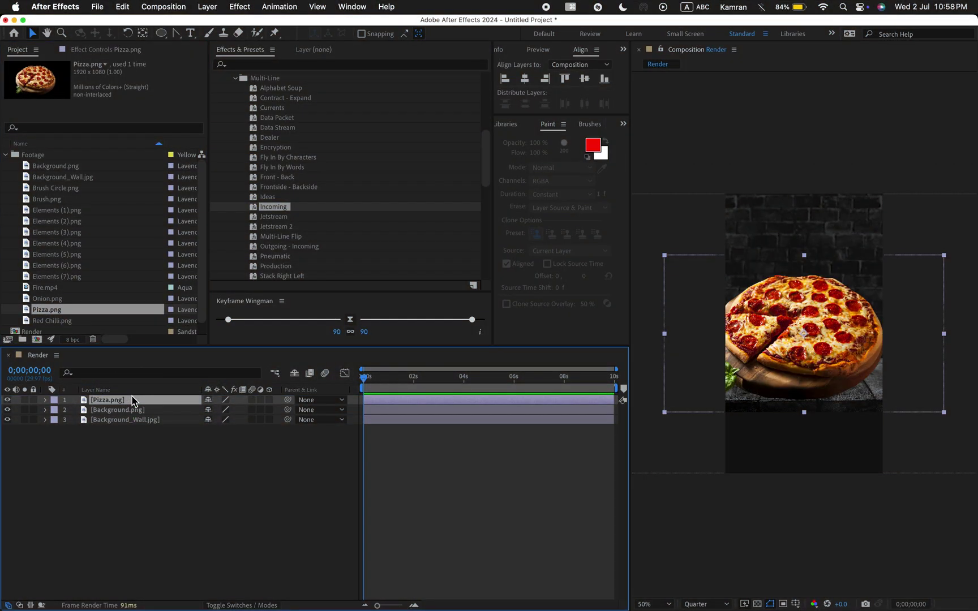
# - Set the Pizza.png layer's scale to 65%
pyautogui.press('s')
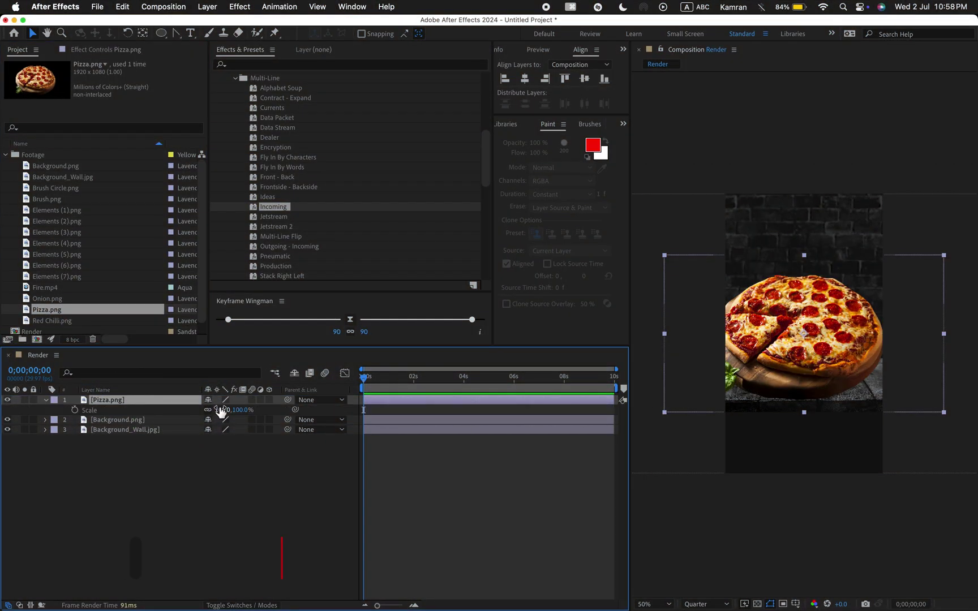
pyautogui.click(220, 410)
pyautogui.write('65')
pyautogui.press('Return')
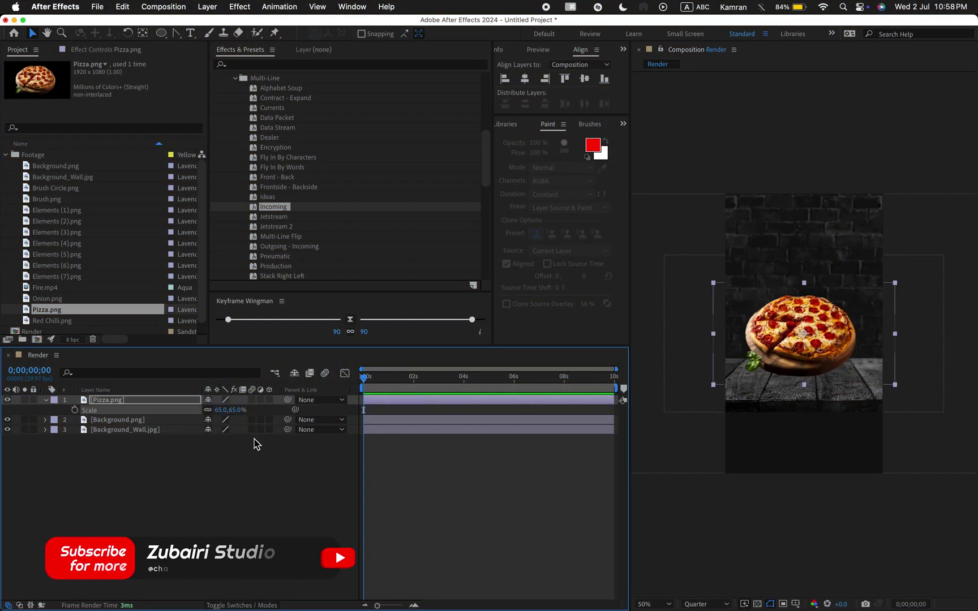
# - Pre-compose the Pizza.png layer as Media, moving all attributes into the new composition
pyautogui.click(182, 405)
pyautogui.rightClick(182, 405)
pyautogui.click(258, 526)
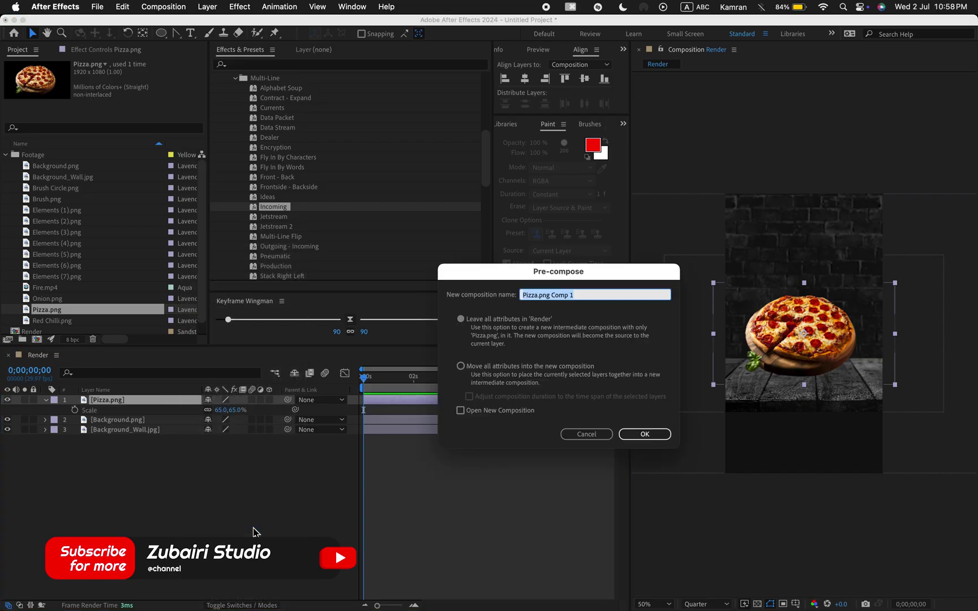
pyautogui.write('Media')
pyautogui.click(497, 373)
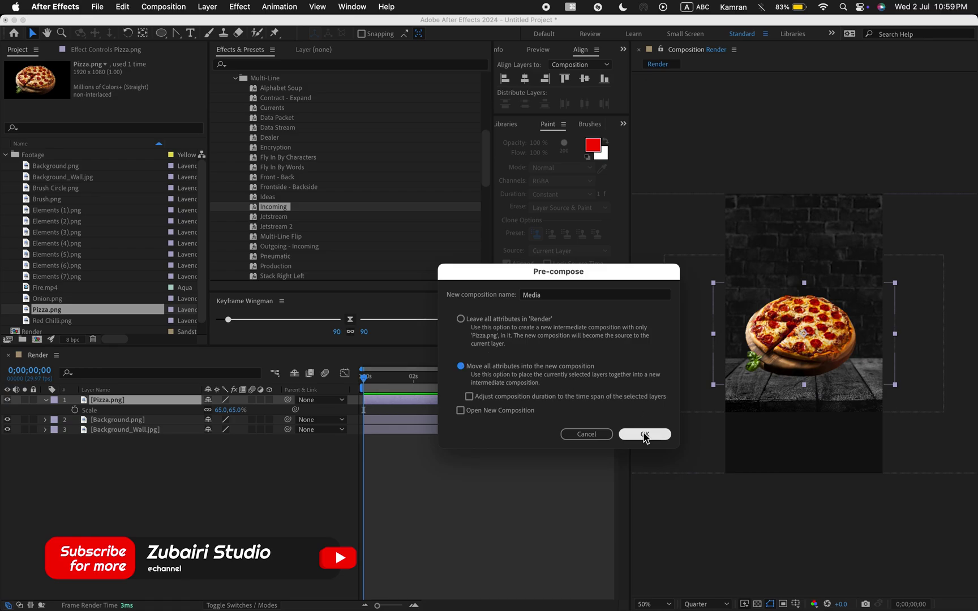
pyautogui.click(644, 434)
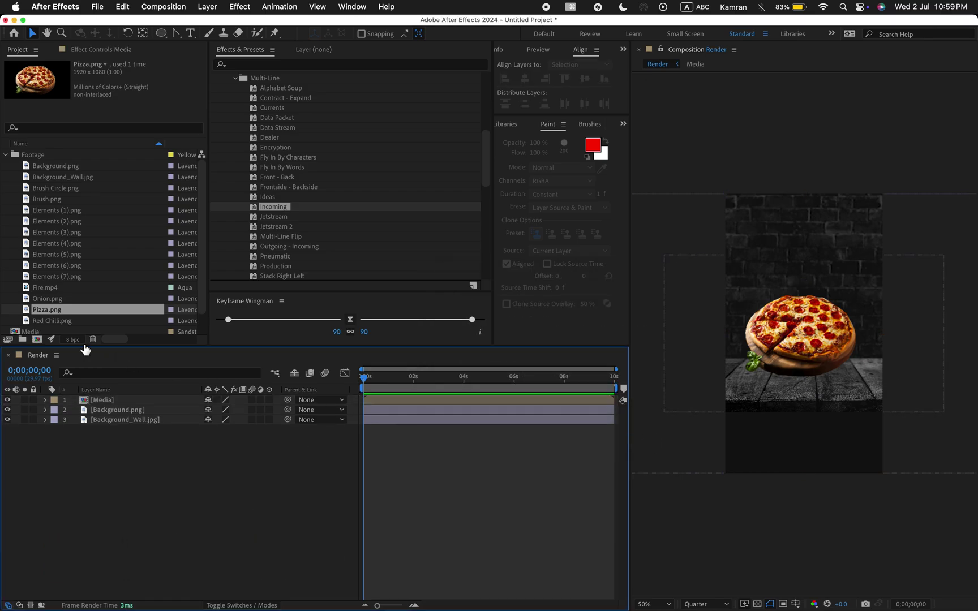
# - Add Fire.mp4 between the Background.png and Background_Wall.jpg layers and fit it to the comp height
pyautogui.click(45, 288)
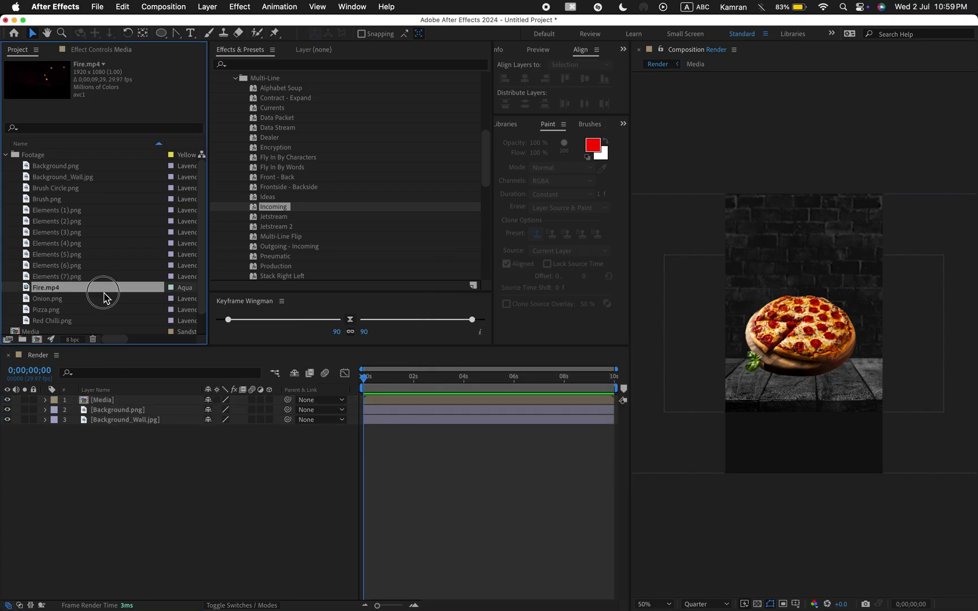
pyautogui.moveTo(103, 296); pyautogui.dragTo(129, 422)
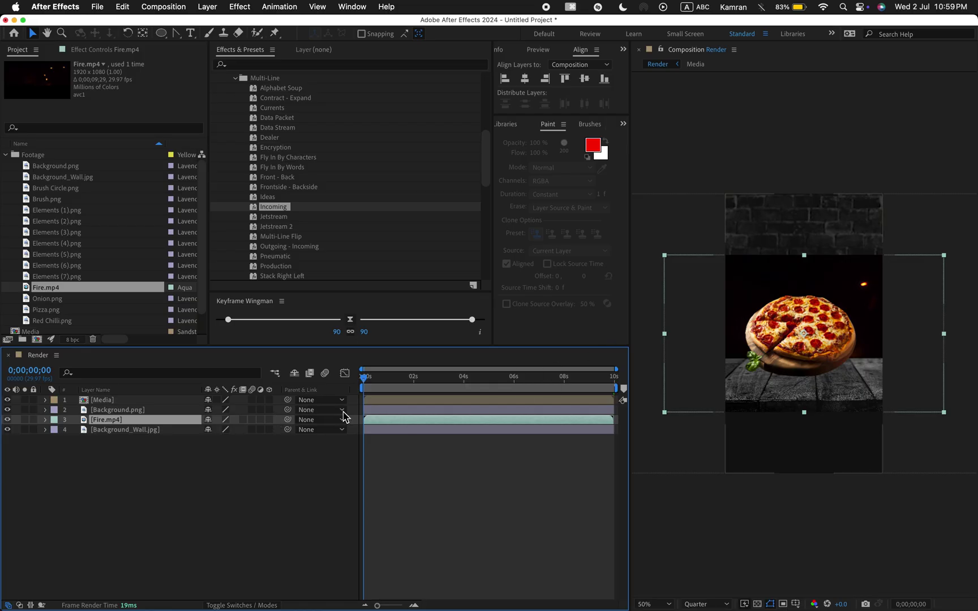
pyautogui.rightClick(176, 420)
pyautogui.moveTo(283, 304)
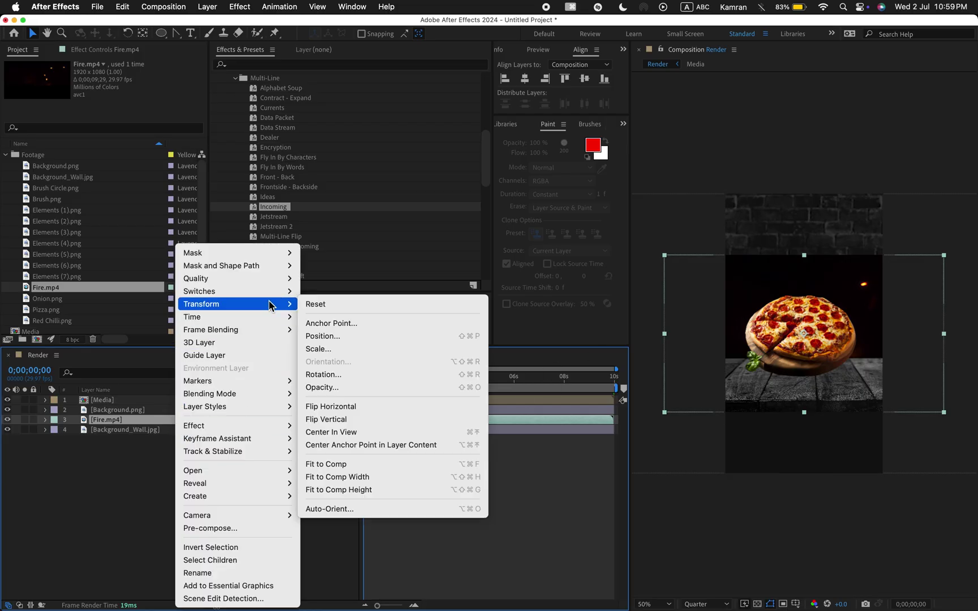
pyautogui.click(342, 490)
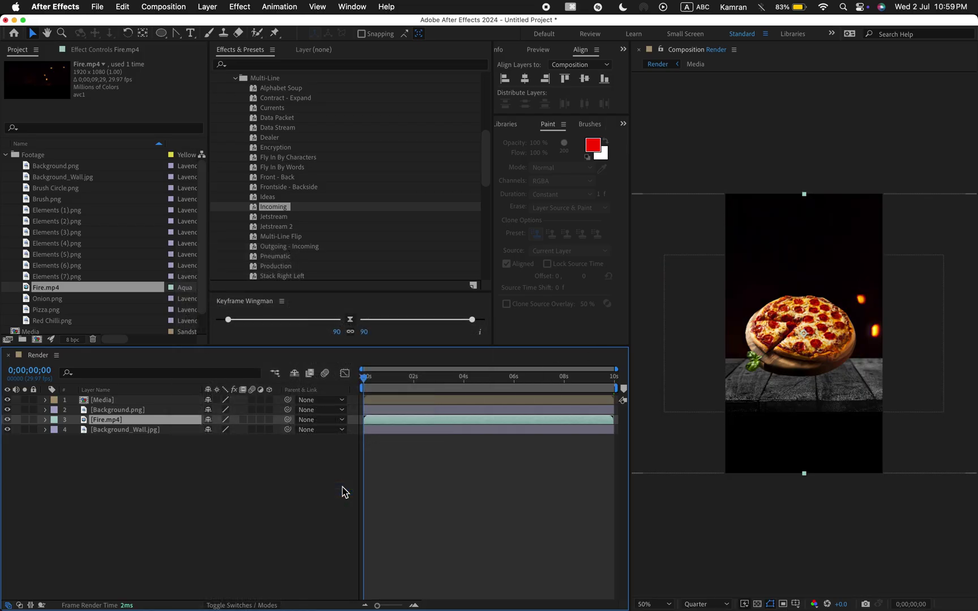
# - Change the Fire.mp4 layer's blending mode so its black background drops out over the brick wall
pyautogui.rightClick(149, 421)
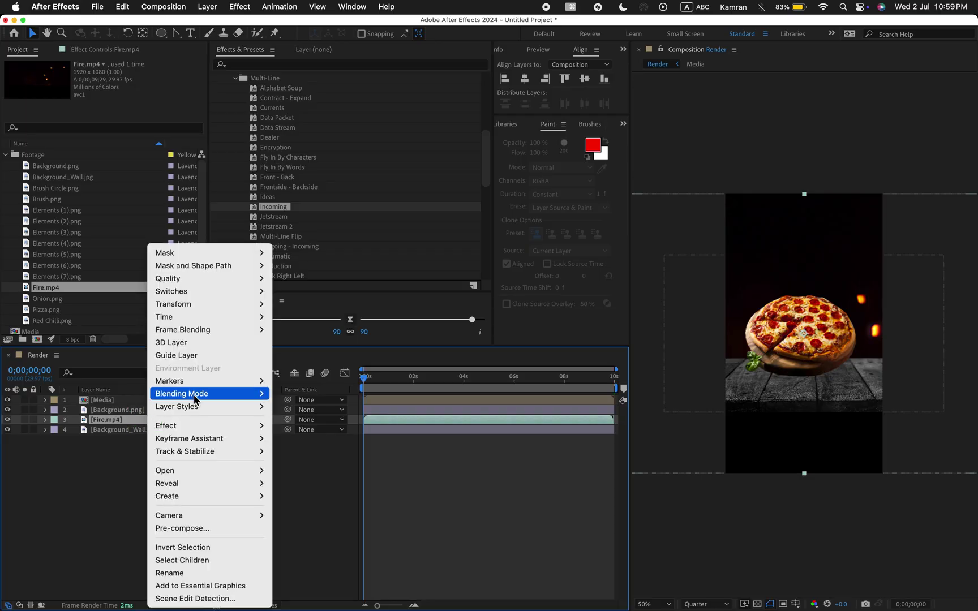
pyautogui.moveTo(194, 394)
pyautogui.click(340, 234)
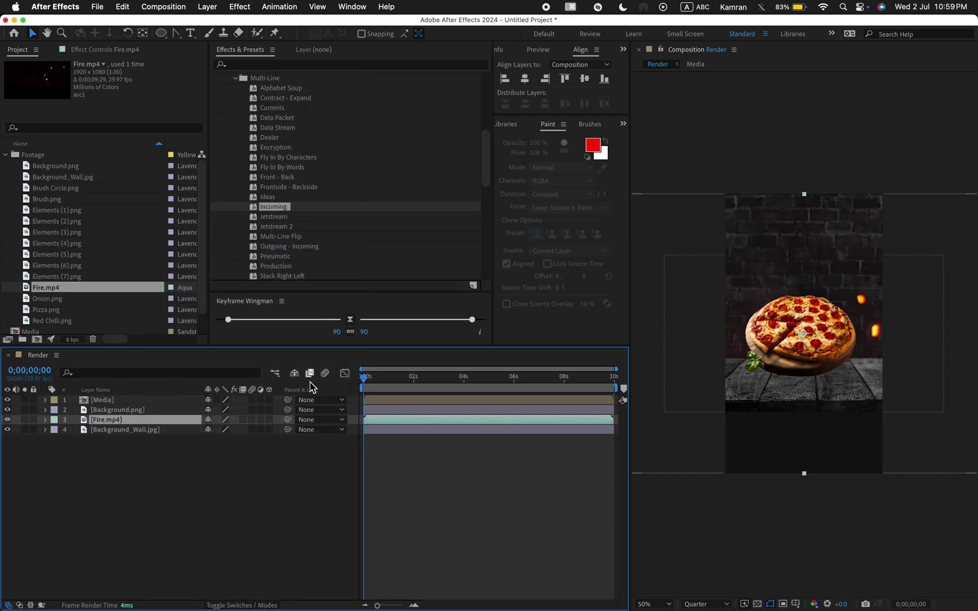
pyautogui.moveTo(394, 386); pyautogui.dragTo(365, 385)
# - With no layer selected, draw a wide flat ellipse on the wooden table just below the pizza as a new shape layer
pyautogui.click(161, 33)
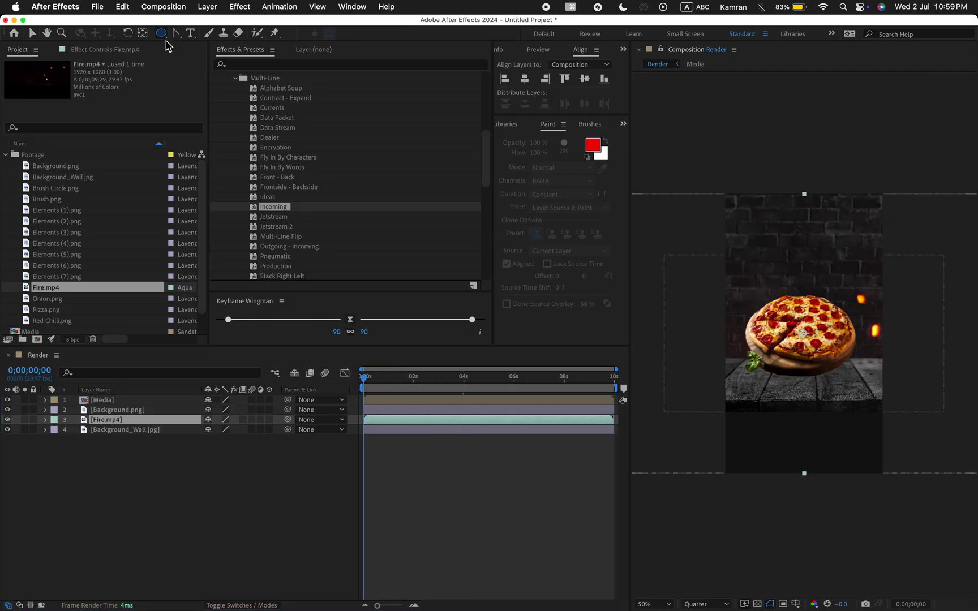
pyautogui.click(235, 471)
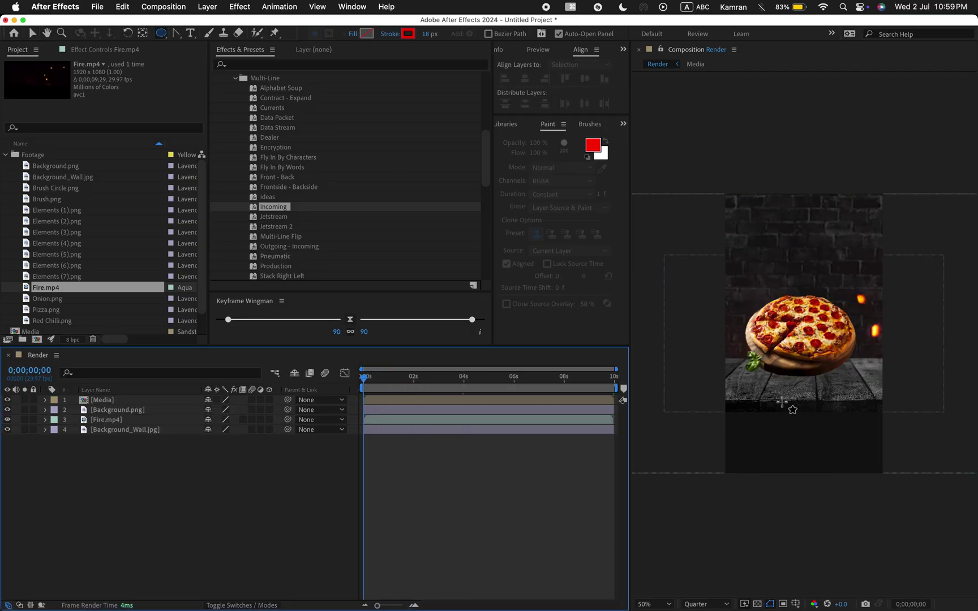
pyautogui.moveTo(763, 373); pyautogui.dragTo(841, 390)
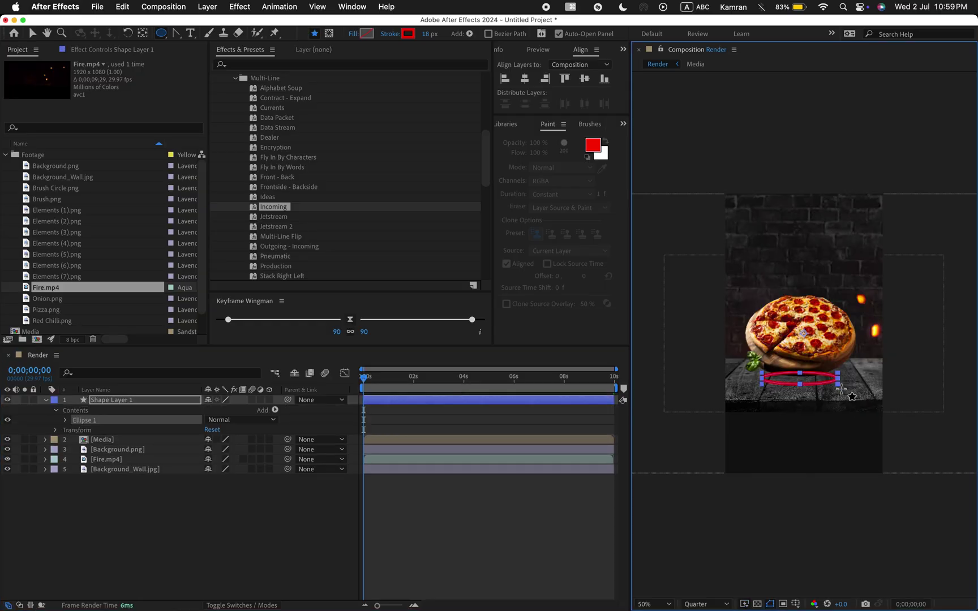
# - Set the ellipse's fill color to black (000000)
pyautogui.click(365, 34)
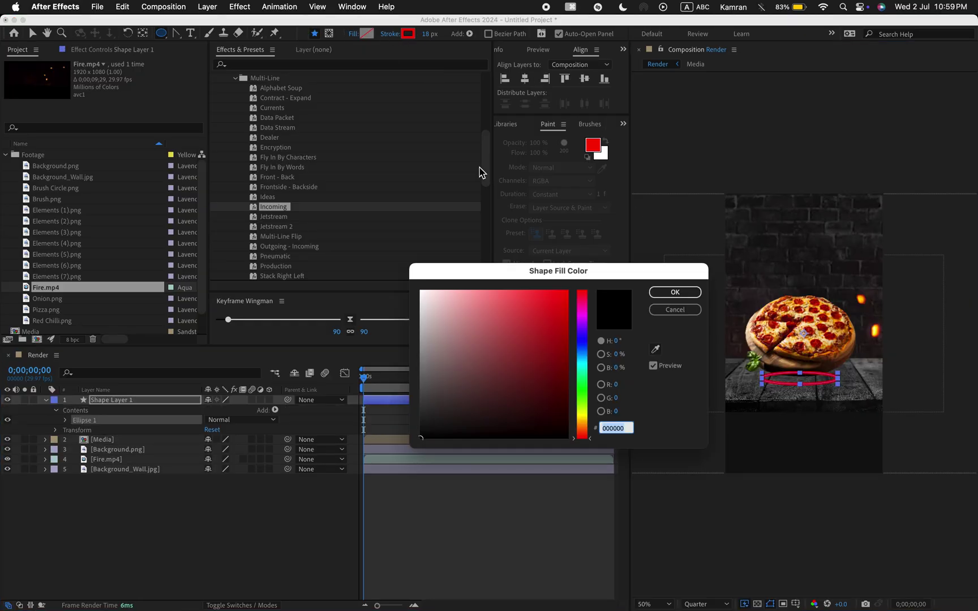
pyautogui.moveTo(450, 395); pyautogui.dragTo(407, 494)
pyautogui.click(674, 292)
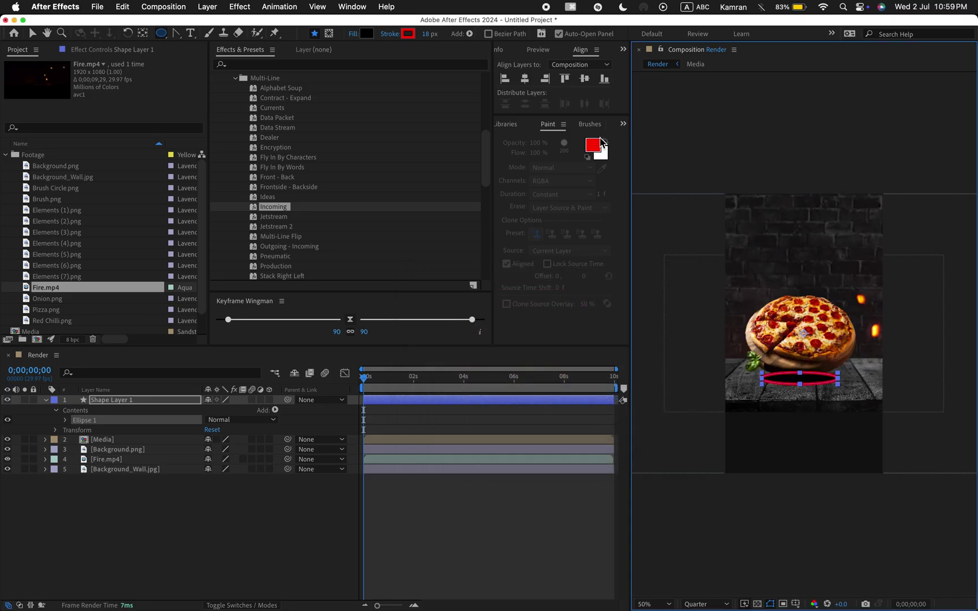
# - Remove the stroke from the black ellipse by setting its stroke type to none
pyautogui.click(390, 34)
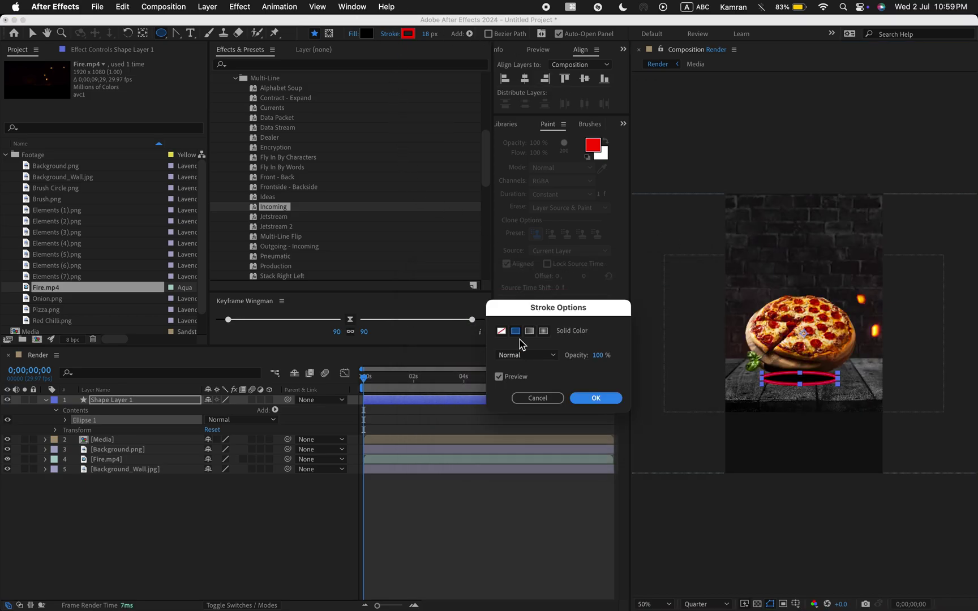
pyautogui.click(503, 332)
pyautogui.click(595, 397)
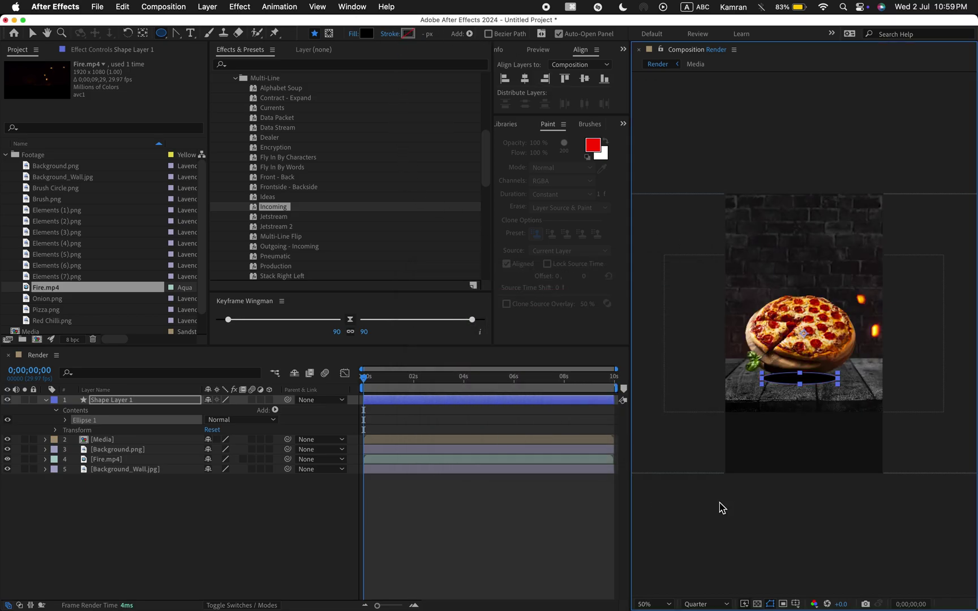
# - Apply Gaussian Blur to the ellipse shape layer with Blurriness 50 and Repeat Edge Pixels turned off
pyautogui.press('v')
pyautogui.hotkey('ctrl', 'space')
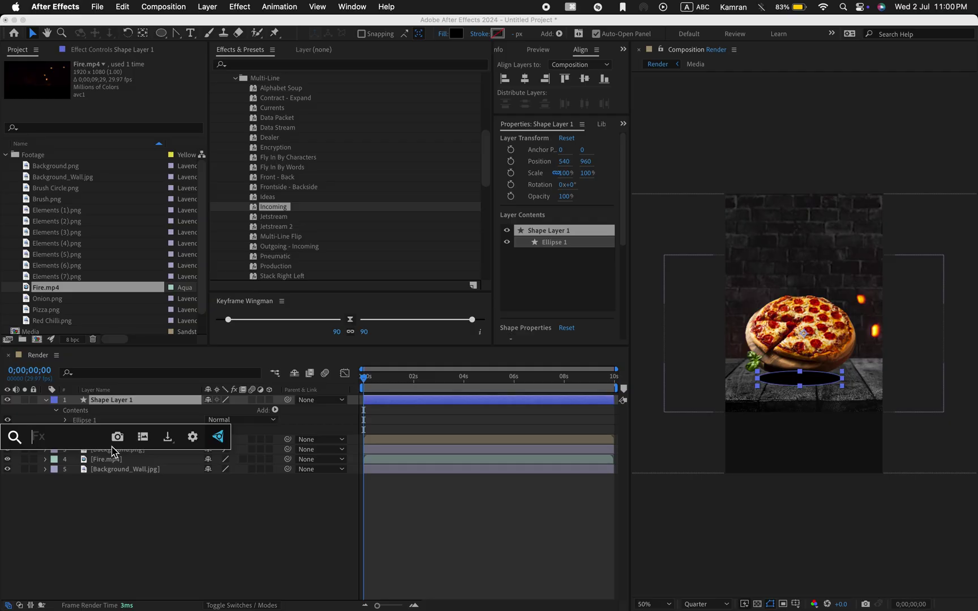
pyautogui.write('blur')
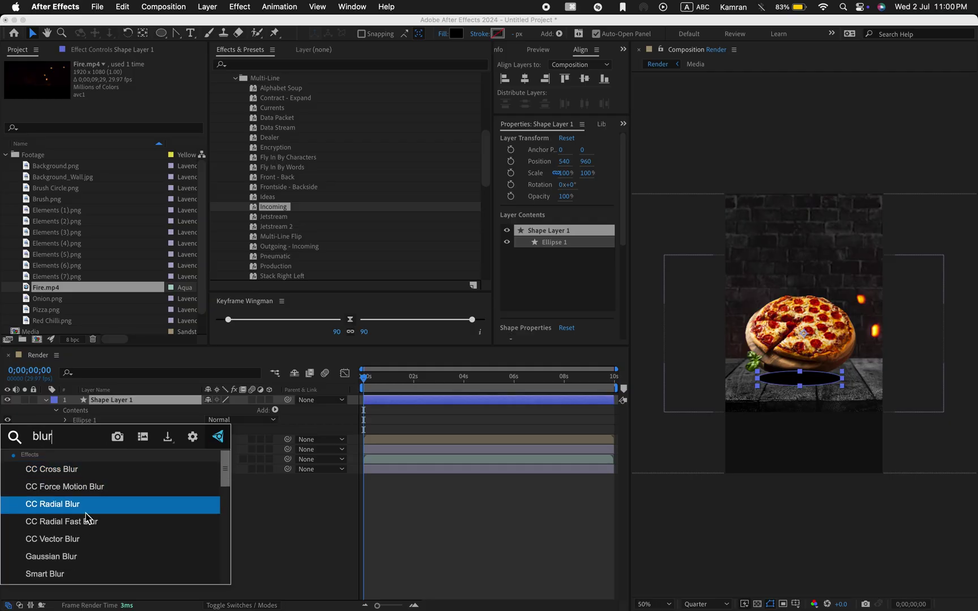
pyautogui.click(110, 556)
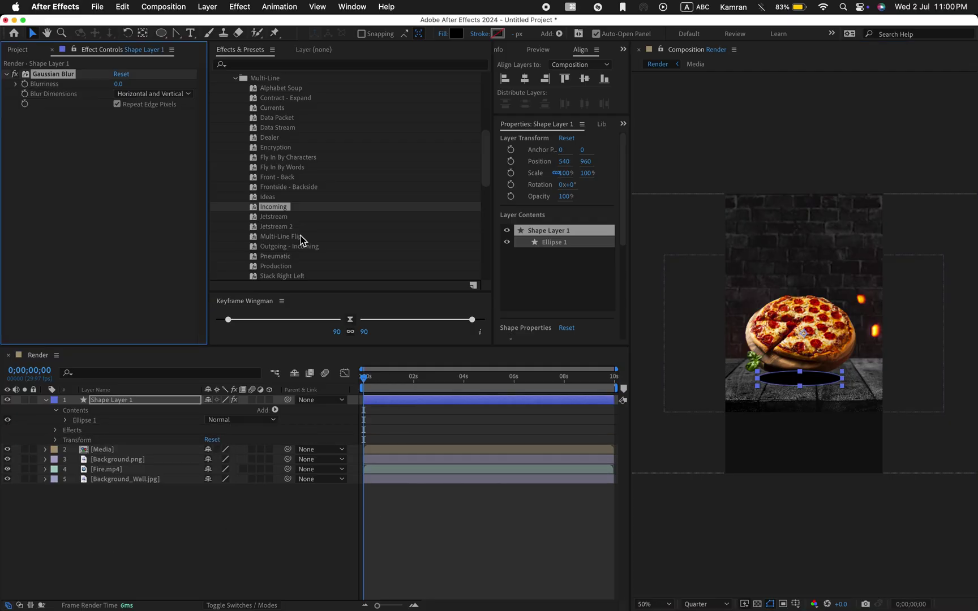
pyautogui.click(118, 84)
pyautogui.write('5')
# - Move Shape Layer 1 directly below the Media layer and lower its opacity so it reads as a soft shadow
pyautogui.moveTo(170, 402); pyautogui.dragTo(172, 461)
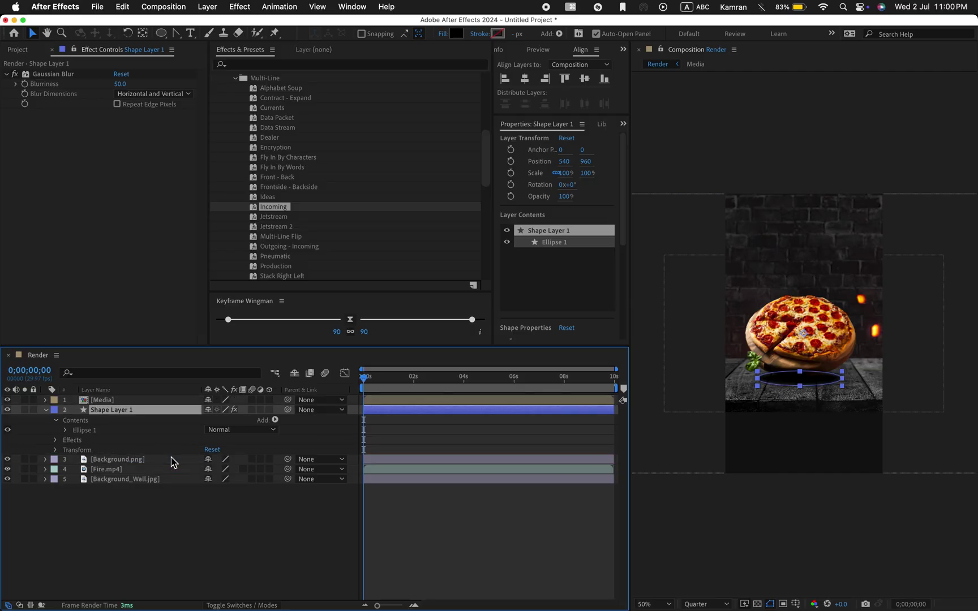
pyautogui.press('t')
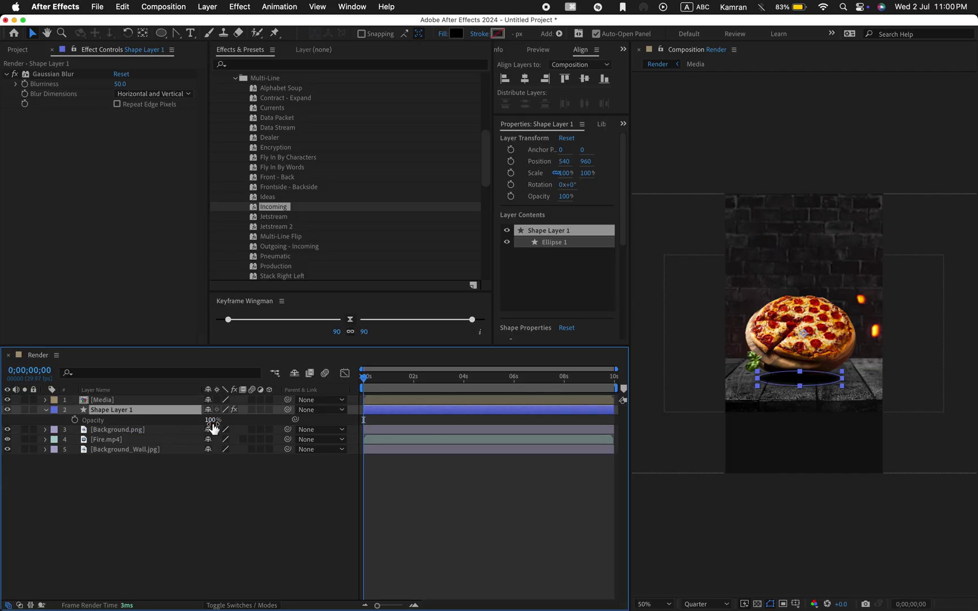
pyautogui.click(213, 420)
pyautogui.write('80')
pyautogui.press('Return')
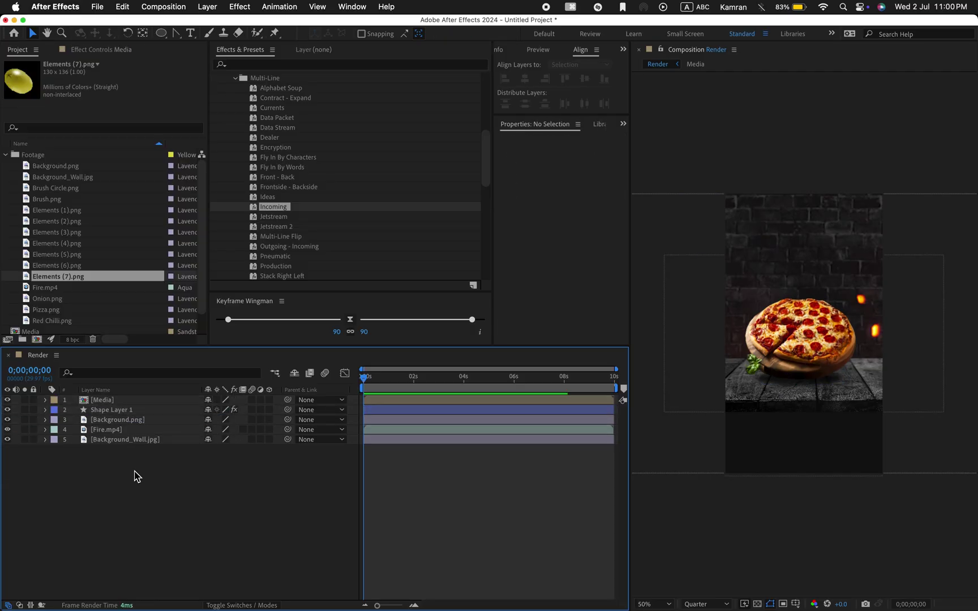
# - Add Elements (1).png through Elements (7).png to the Render comp as layers above Media
pyautogui.keyDown('shift'); pyautogui.click(72, 211); pyautogui.keyUp('shift')
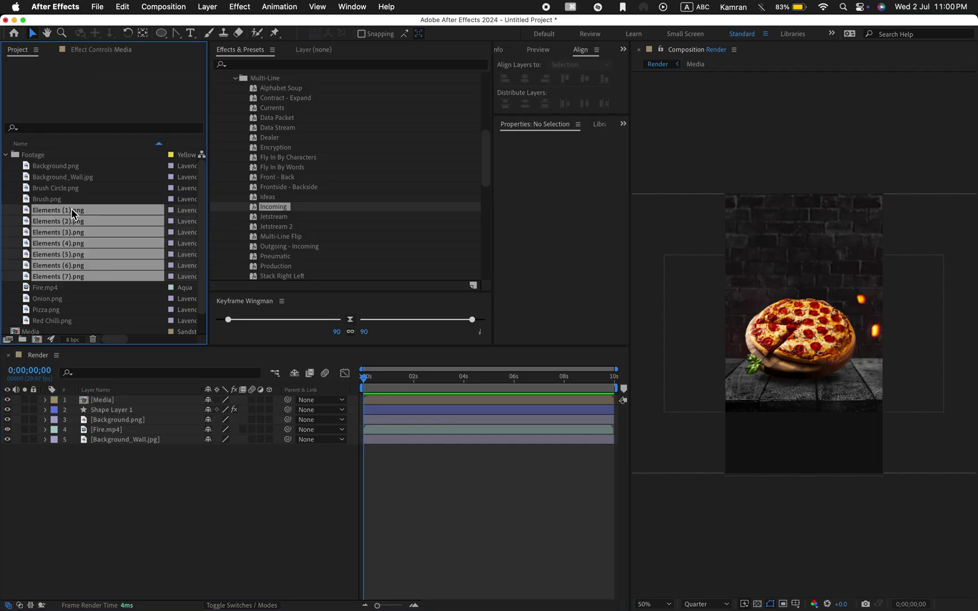
pyautogui.moveTo(79, 214); pyautogui.dragTo(145, 402)
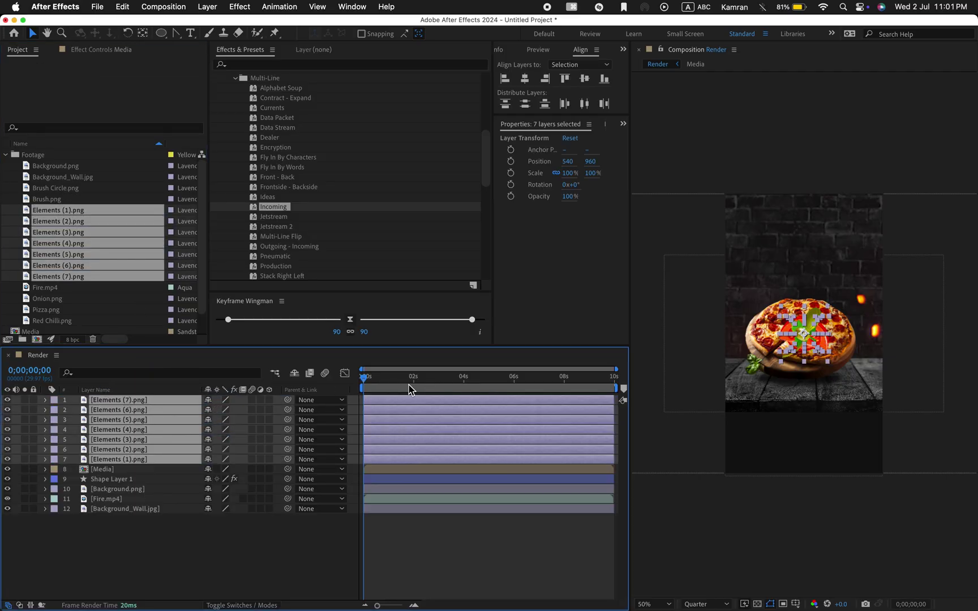
pyautogui.click(306, 561)
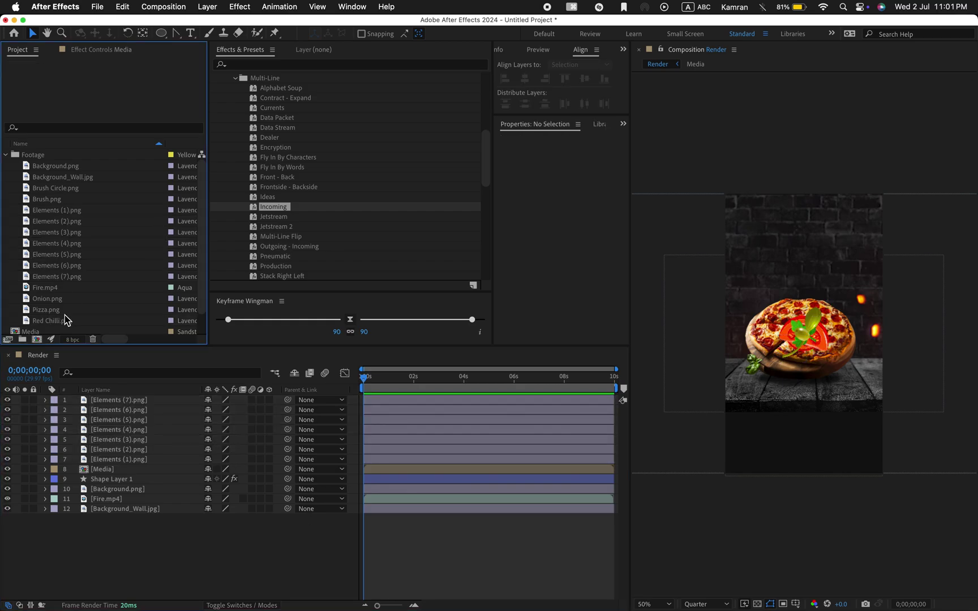
# - Add Red Chilli.png and Onion.png to the Render comp above the Elements layers
pyautogui.click(68, 320)
pyautogui.keyDown('super'); pyautogui.click(71, 298); pyautogui.keyUp('super')
pyautogui.moveTo(79, 300); pyautogui.dragTo(136, 403)
# - Spread the stacked chilli, onion and Elements images out around the pizza and toward the edges of the frame
pyautogui.moveTo(802, 335); pyautogui.dragTo(740, 292)
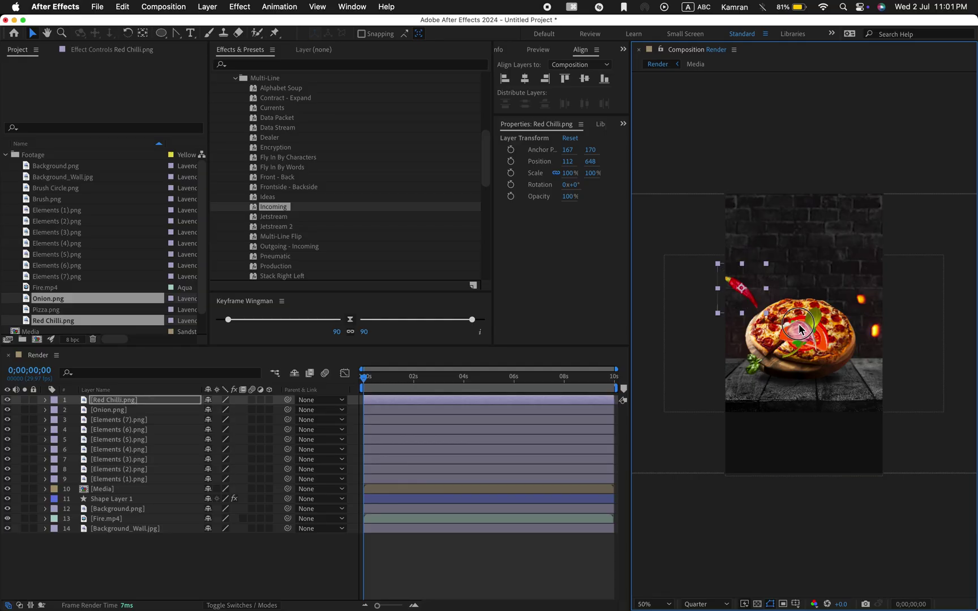
pyautogui.moveTo(801, 331); pyautogui.dragTo(841, 382)
pyautogui.moveTo(812, 321); pyautogui.dragTo(876, 329)
pyautogui.moveTo(805, 339); pyautogui.dragTo(844, 223)
pyautogui.moveTo(805, 338); pyautogui.dragTo(813, 204)
pyautogui.moveTo(843, 224)
pyautogui.mouseDown()
pyautogui.moveTo(866, 258)
pyautogui.moveTo(847, 216)
pyautogui.moveTo(851, 228)
pyautogui.mouseUp()
pyautogui.moveTo(807, 335); pyautogui.dragTo(751, 210)
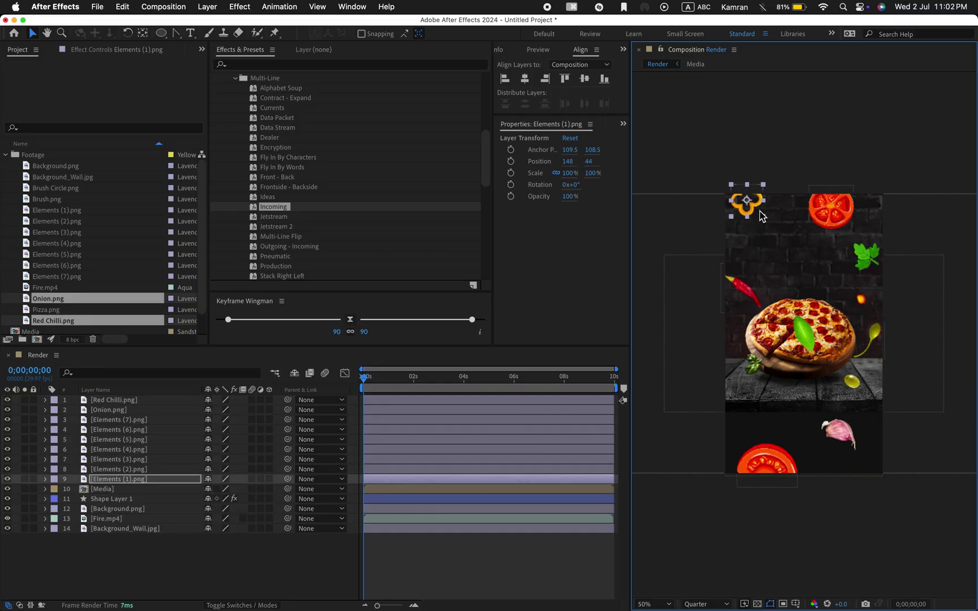
pyautogui.click(859, 380)
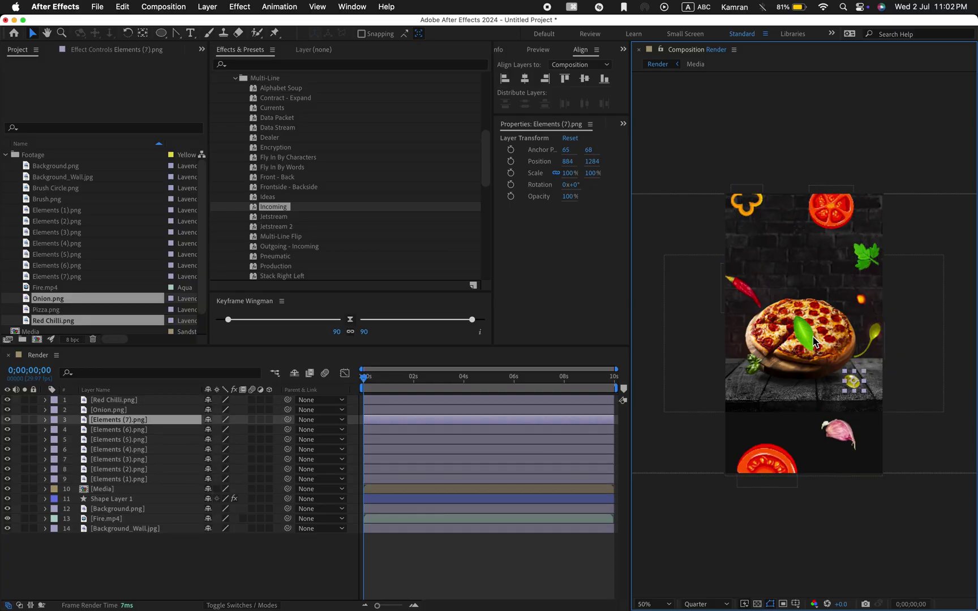
pyautogui.moveTo(806, 332); pyautogui.dragTo(744, 389)
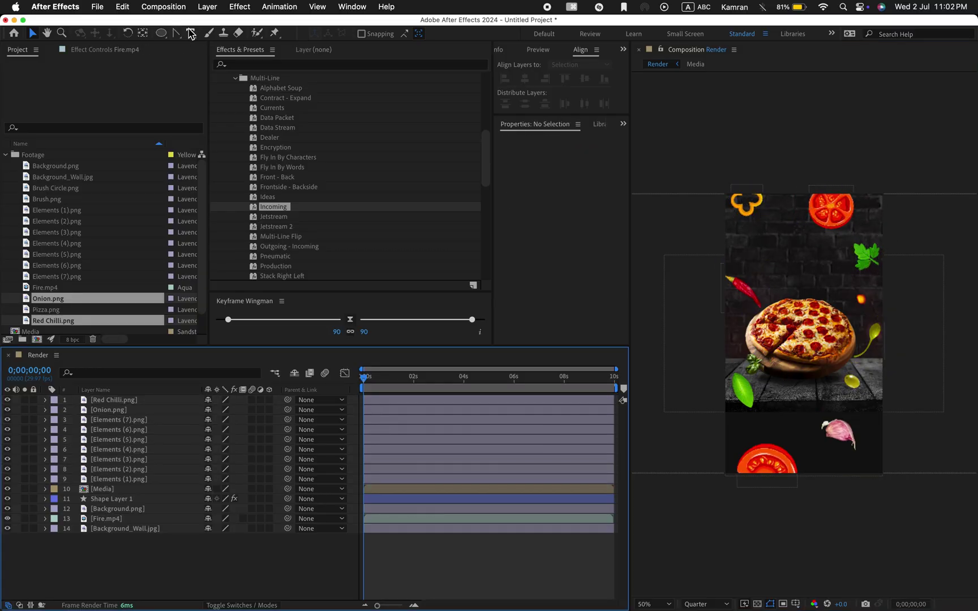
# - Create a three-line text layer reading "Saucy Pepperoni Pizza" on the brick wall above the pizza
pyautogui.click(191, 33)
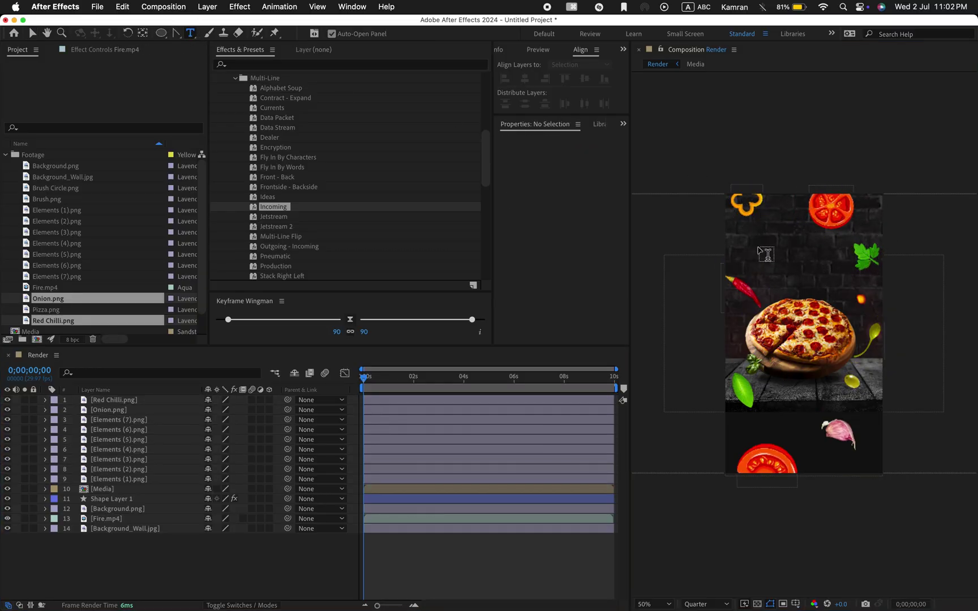
pyautogui.click(758, 247)
pyautogui.write('Saucy Pepperoni Pizza')
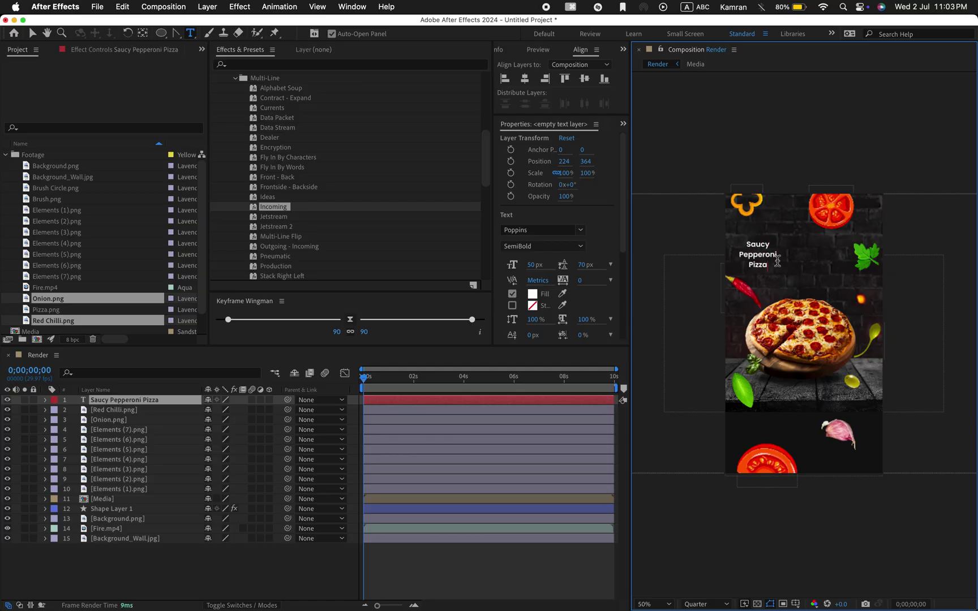
pyautogui.press('Escape')
pyautogui.press('v')
# - Format the title text as all caps with left alignment and shift it slightly upward
pyautogui.click(537, 313)
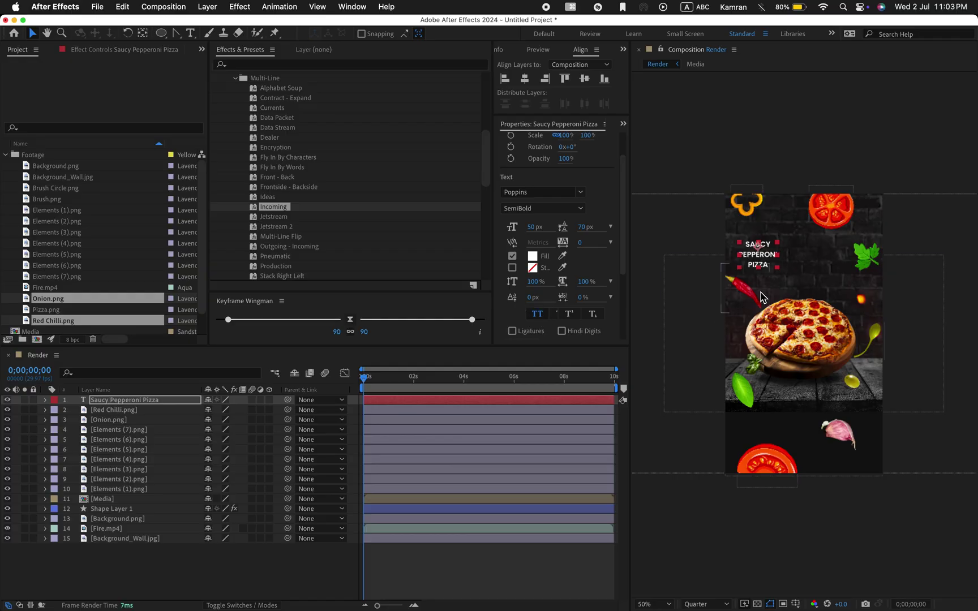
pyautogui.scroll(-3, 591, 315)
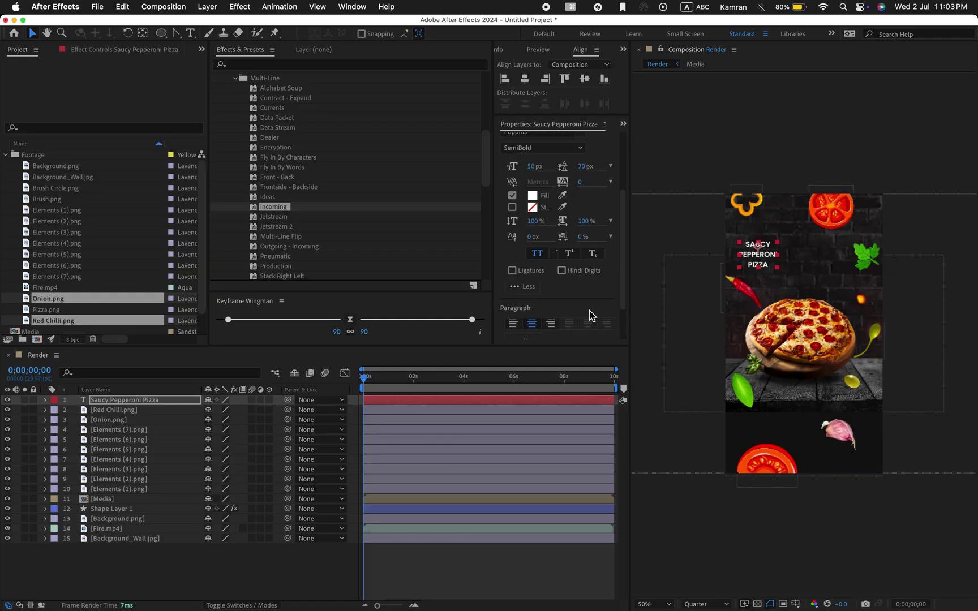
pyautogui.click(512, 323)
pyautogui.moveTo(762, 247); pyautogui.dragTo(765, 240)
# - Change the Saucy Pepperoni Pizza title's font to Gagalin Regular
pyautogui.scroll(1, 558, 177)
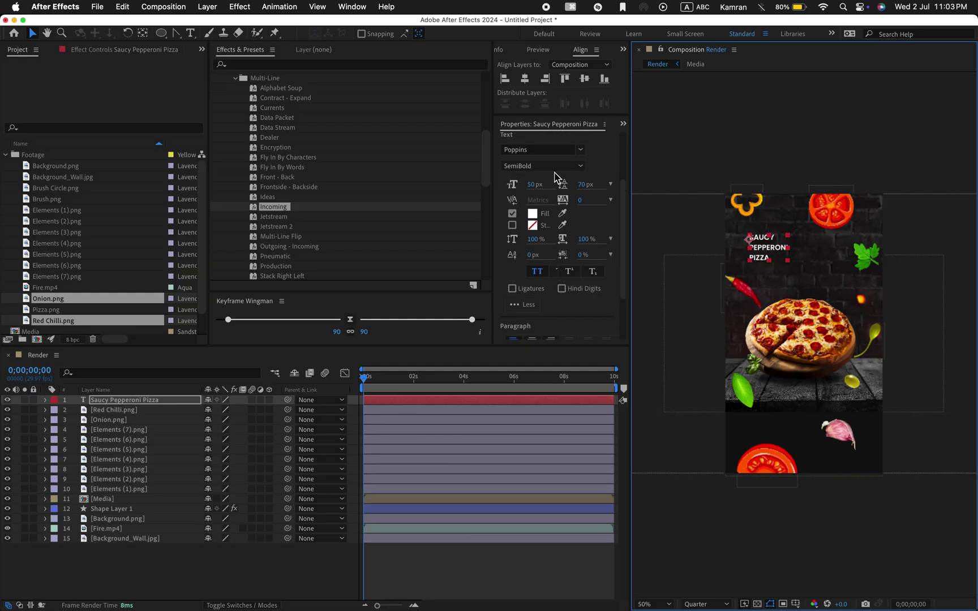
pyautogui.click(557, 153)
pyautogui.write('Gagalin')
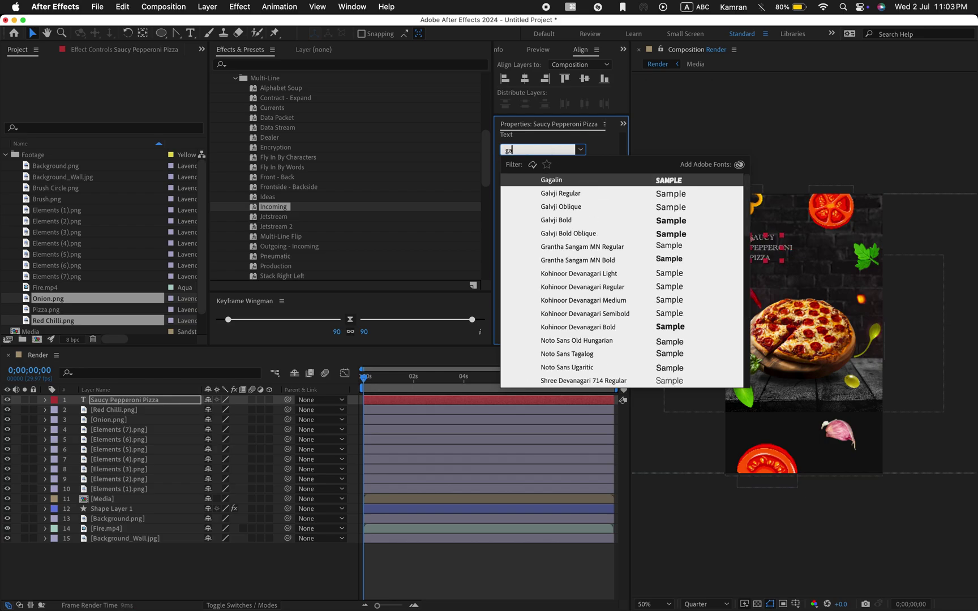
pyautogui.press('Return')
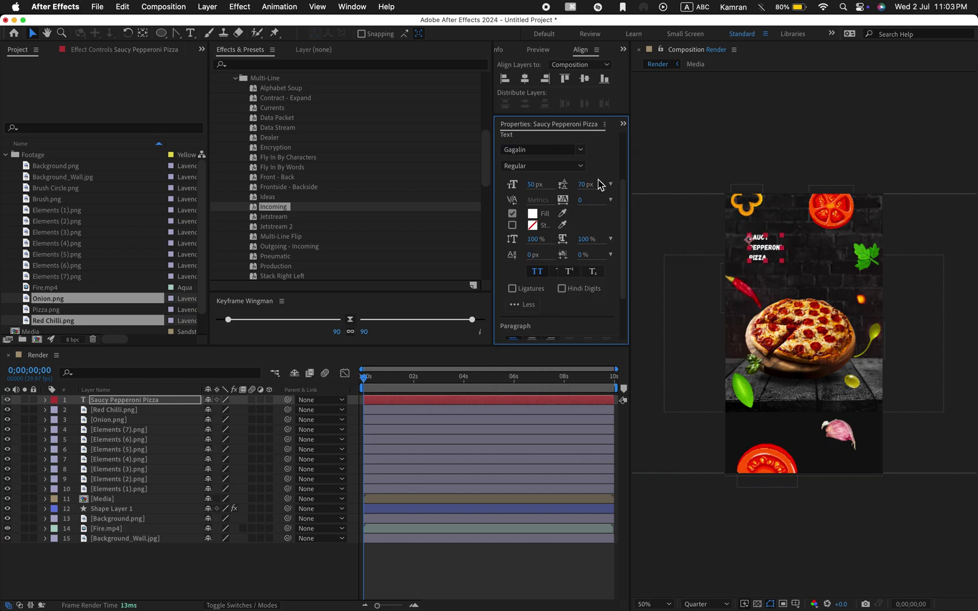
# - Set the title's font size to 120 px and its leading to 100 px
pyautogui.moveTo(537, 185); pyautogui.dragTo(544, 184)
pyautogui.moveTo(761, 237); pyautogui.dragTo(759, 238)
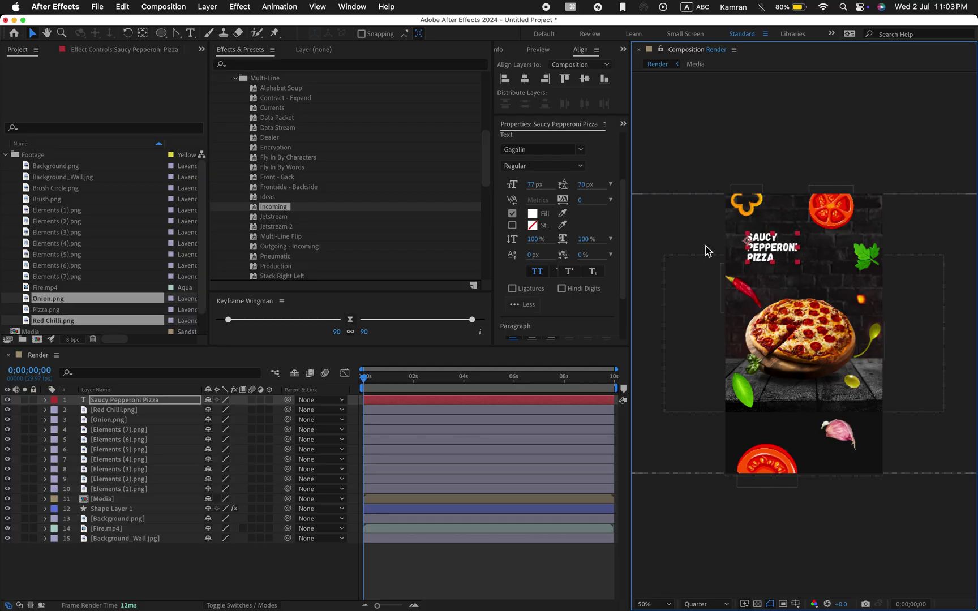
pyautogui.moveTo(587, 191)
pyautogui.mouseDown()
pyautogui.moveTo(600, 190)
pyautogui.moveTo(583, 192)
pyautogui.mouseUp()
pyautogui.click(583, 184)
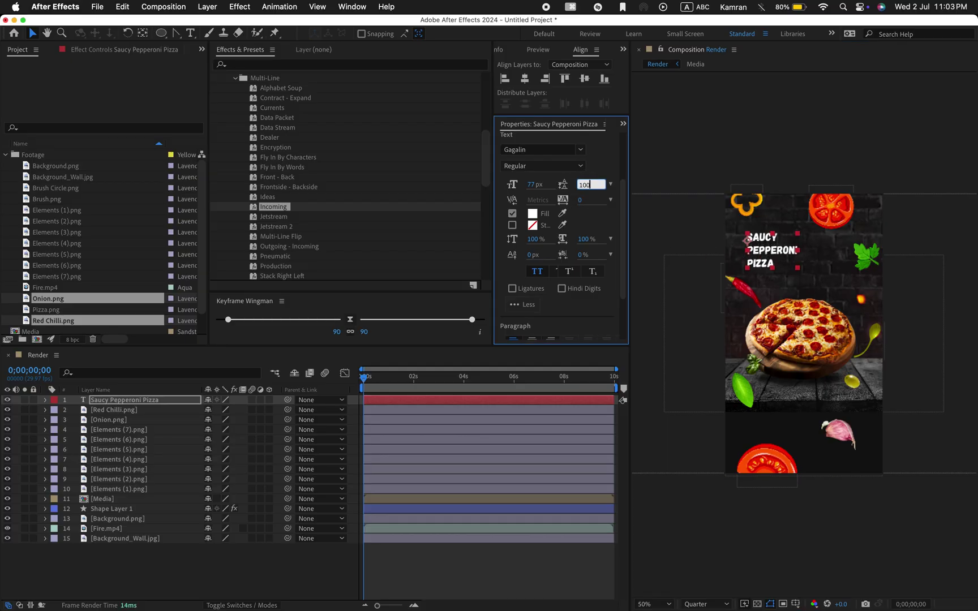
pyautogui.press('Return')
pyautogui.write('120')
pyautogui.press('Return')
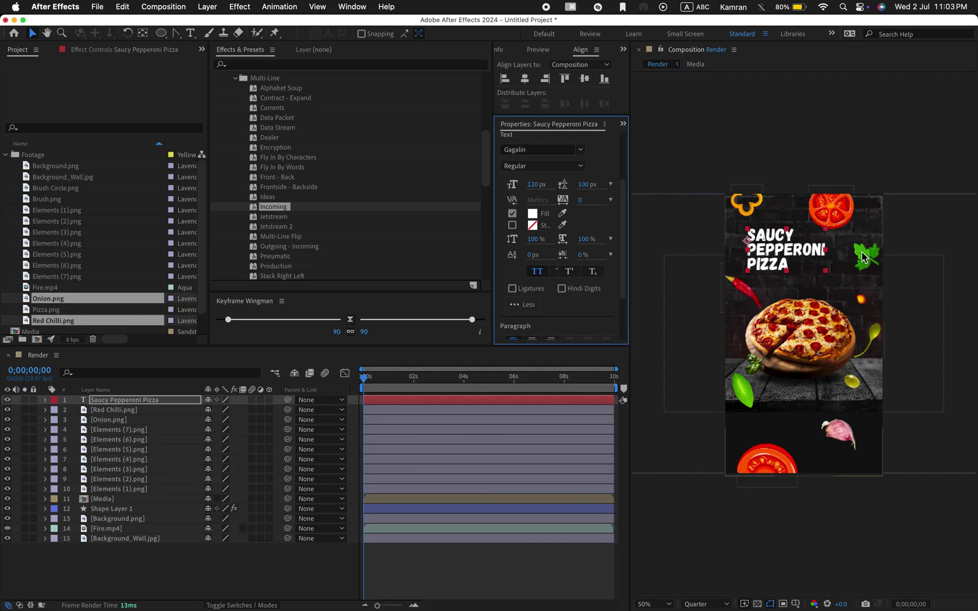
# - Recolor only the word PEPPERONI in the title to orange, about EF8F00
pyautogui.press('super+t')
pyautogui.doubleClick(758, 246)
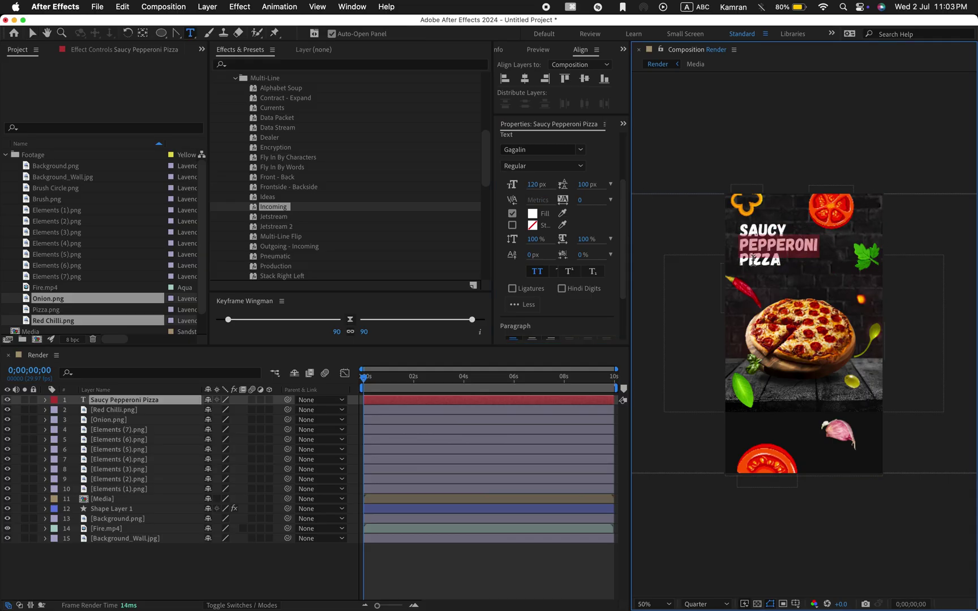
pyautogui.click(533, 213)
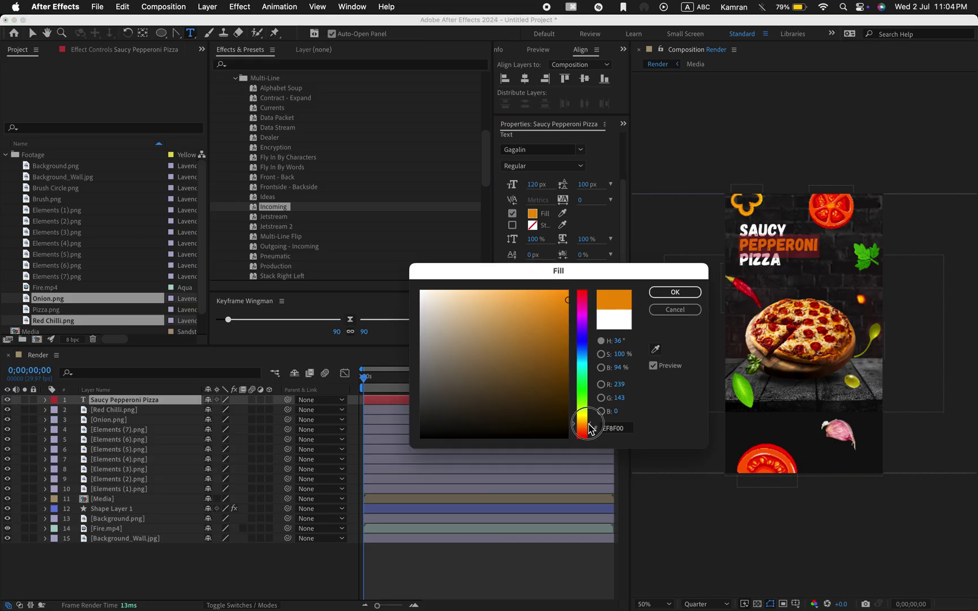
pyautogui.click(675, 292)
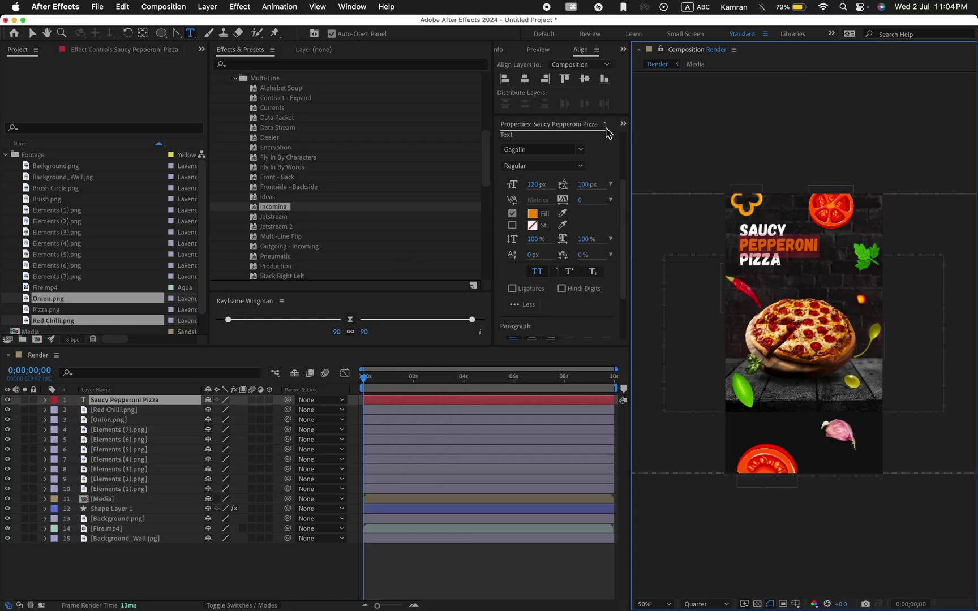
pyautogui.press('v')
# - Add Brush Circle.png directly below the title text layer and position it just above the pizza
pyautogui.click(93, 189)
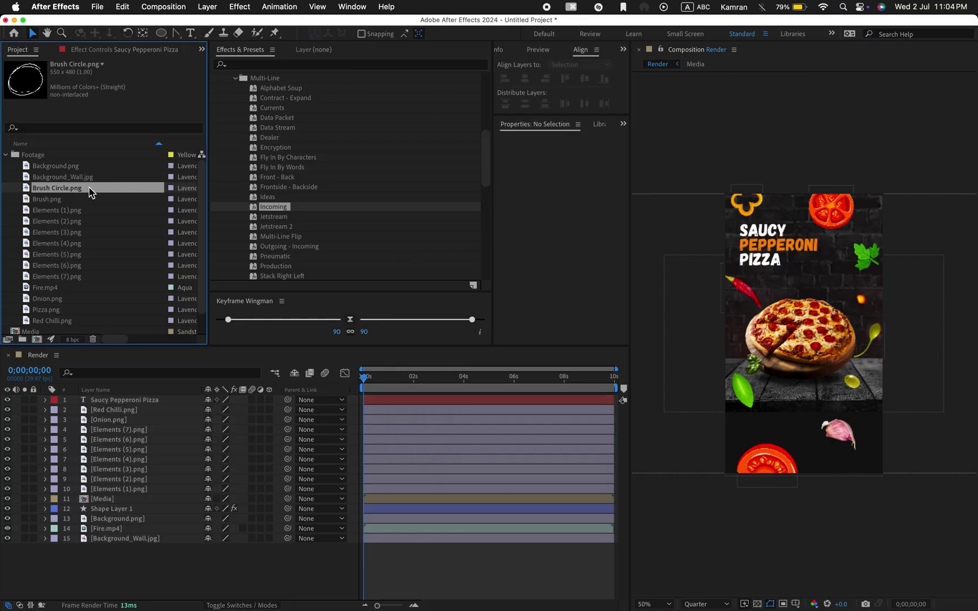
pyautogui.moveTo(82, 192)
pyautogui.mouseDown()
pyautogui.moveTo(131, 323)
pyautogui.moveTo(138, 405)
pyautogui.mouseUp()
pyautogui.moveTo(808, 340); pyautogui.dragTo(824, 286)
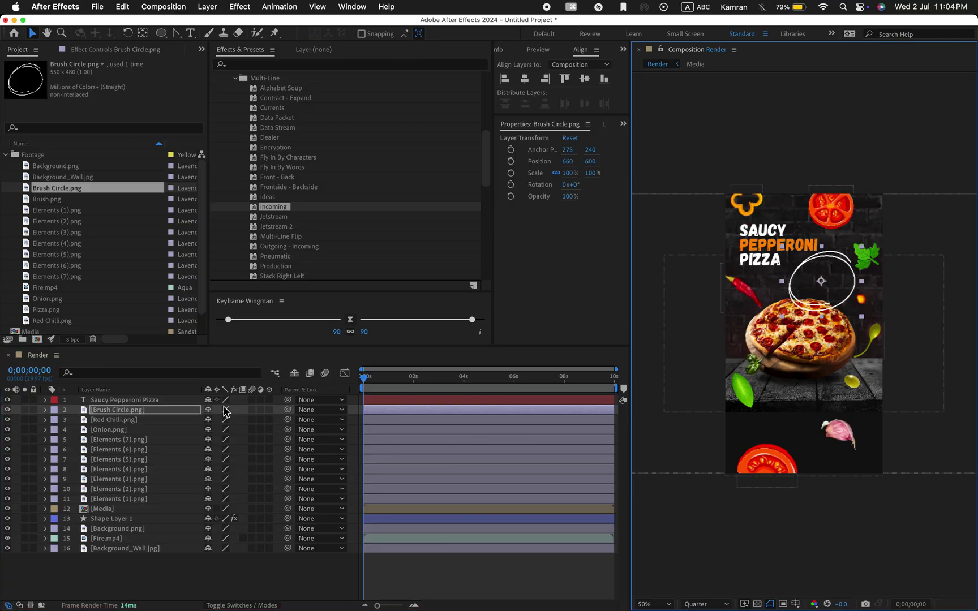
# - Scale the Brush Circle.png layer to 76% and move it beside the lower right of the title
pyautogui.press('s')
pyautogui.moveTo(220, 421); pyautogui.dragTo(197, 421)
pyautogui.moveTo(839, 286)
pyautogui.mouseDown()
pyautogui.moveTo(852, 275)
pyautogui.moveTo(865, 294)
pyautogui.mouseUp()
# - Duplicate the title text layer, move the copy onto the brush circle and replace its text with "Free Home Delivery"
pyautogui.click(140, 400)
pyautogui.hotkey('ctrl', 'd')
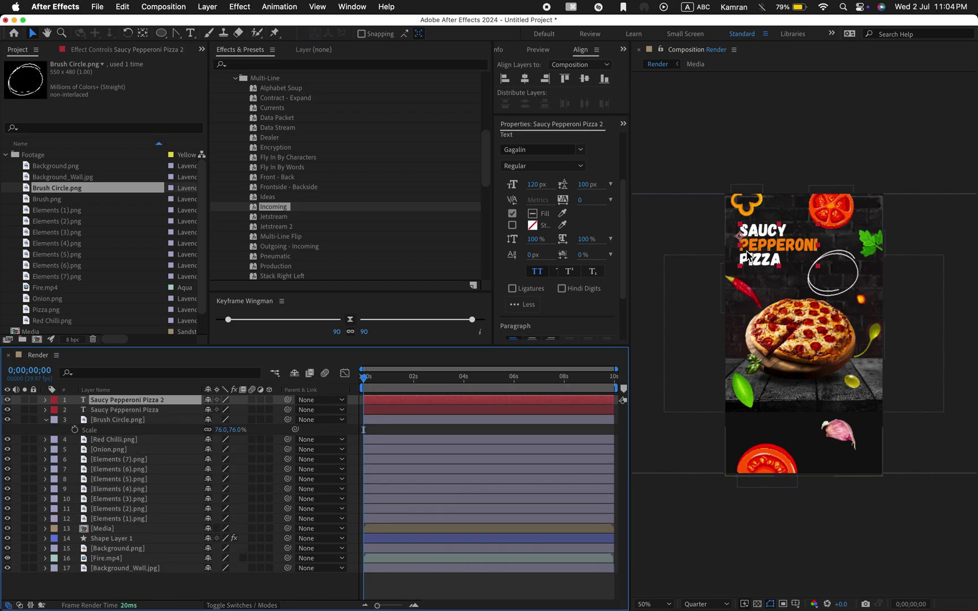
pyautogui.moveTo(760, 248); pyautogui.dragTo(825, 278)
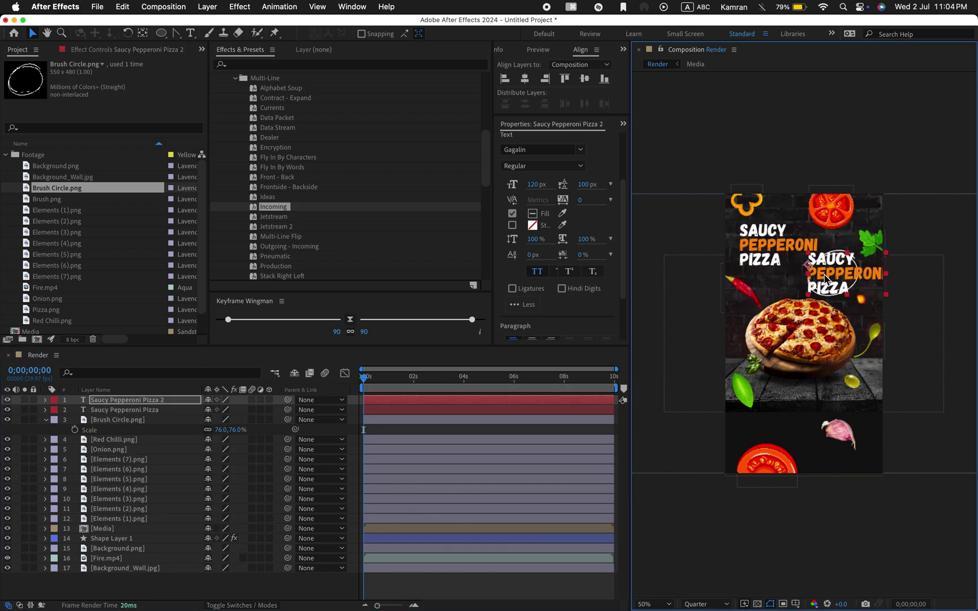
pyautogui.doubleClick(826, 275)
pyautogui.write('Free Home Delivery')
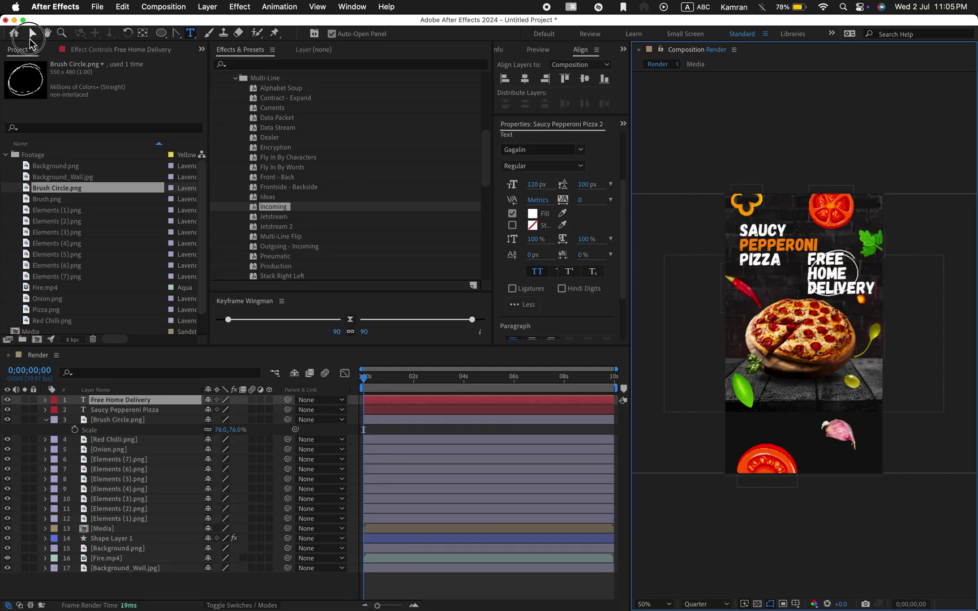
pyautogui.click(30, 38)
# - Center-align the Free Home Delivery text and set its font size and leading to 70 px
pyautogui.click(532, 339)
pyautogui.moveTo(535, 168); pyautogui.dragTo(511, 169)
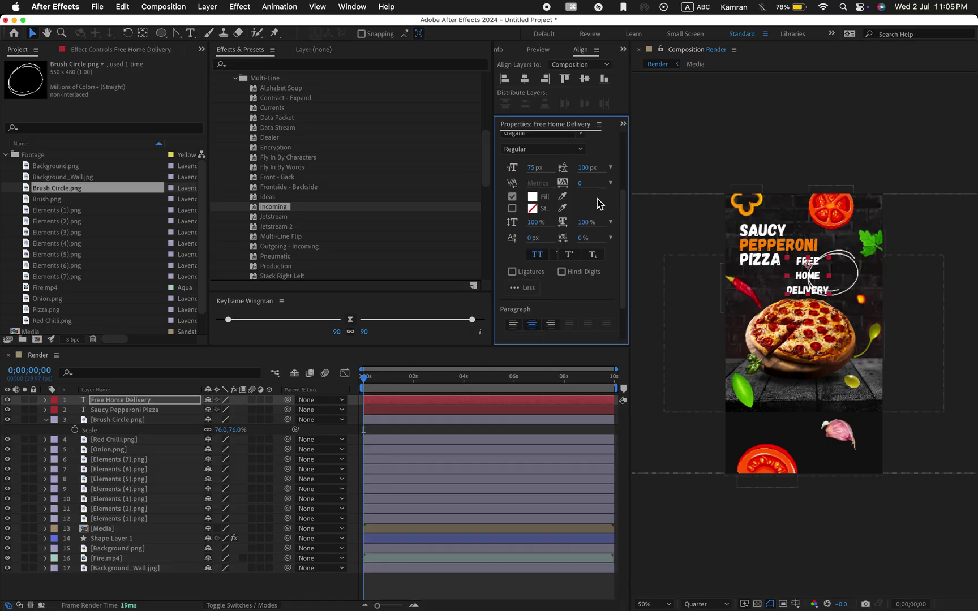
pyautogui.click(586, 167)
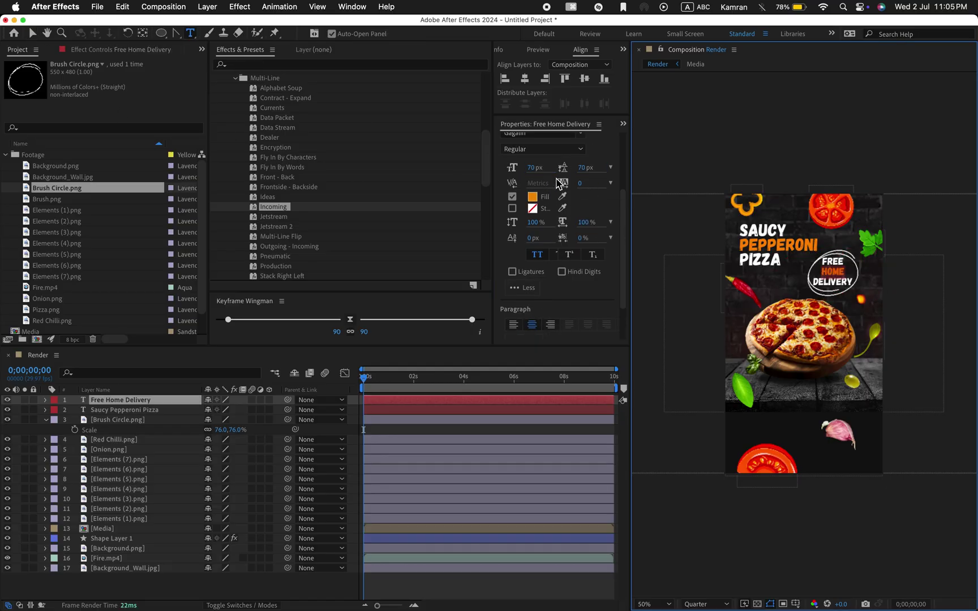
# - Apply a Fill effect to the Brush Circle.png layer and sample the orange of the word PEPPERONI as its colour
pyautogui.click(46, 420)
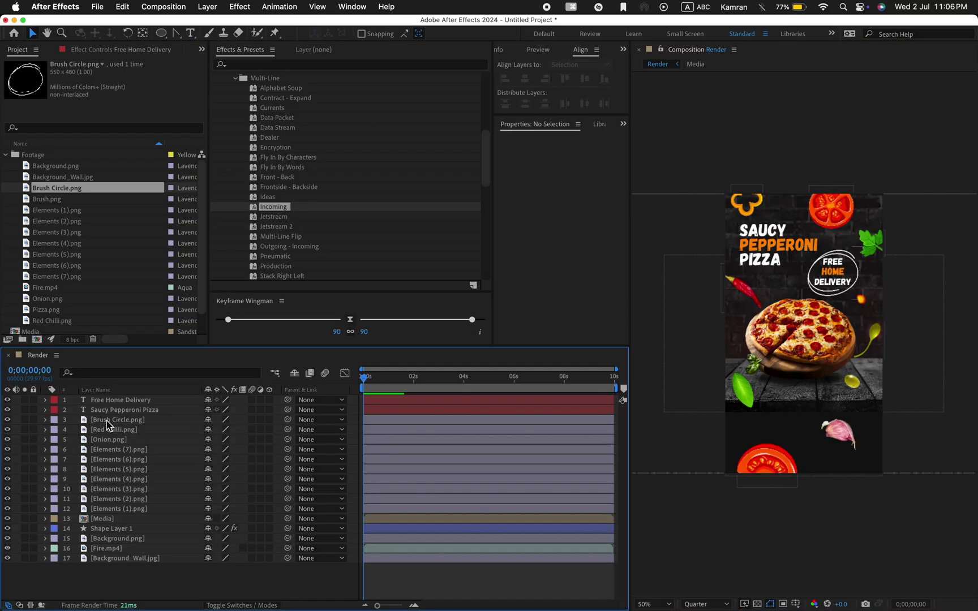
pyautogui.click(110, 420)
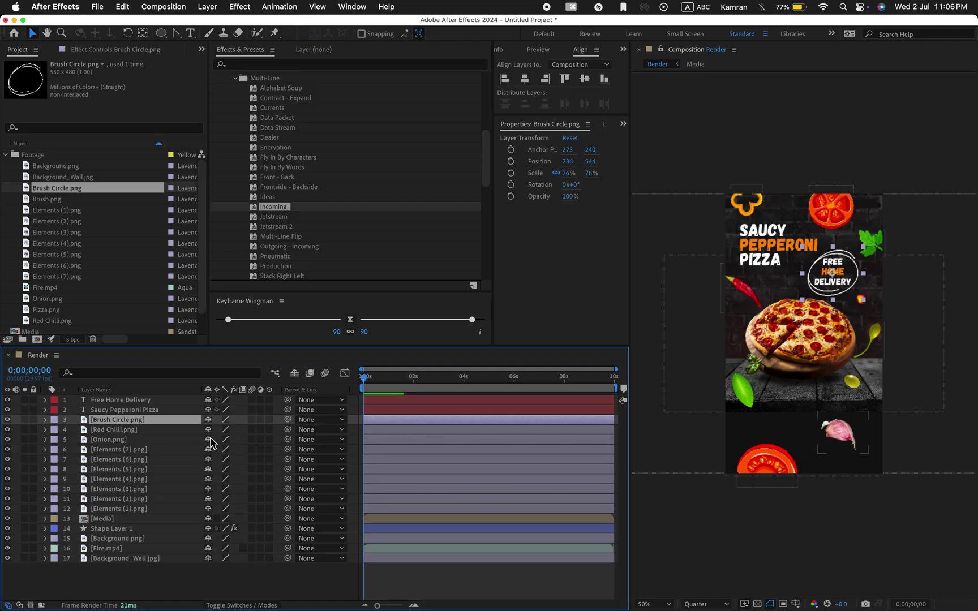
pyautogui.hotkey('ctrl', 'space')
pyautogui.write('fil')
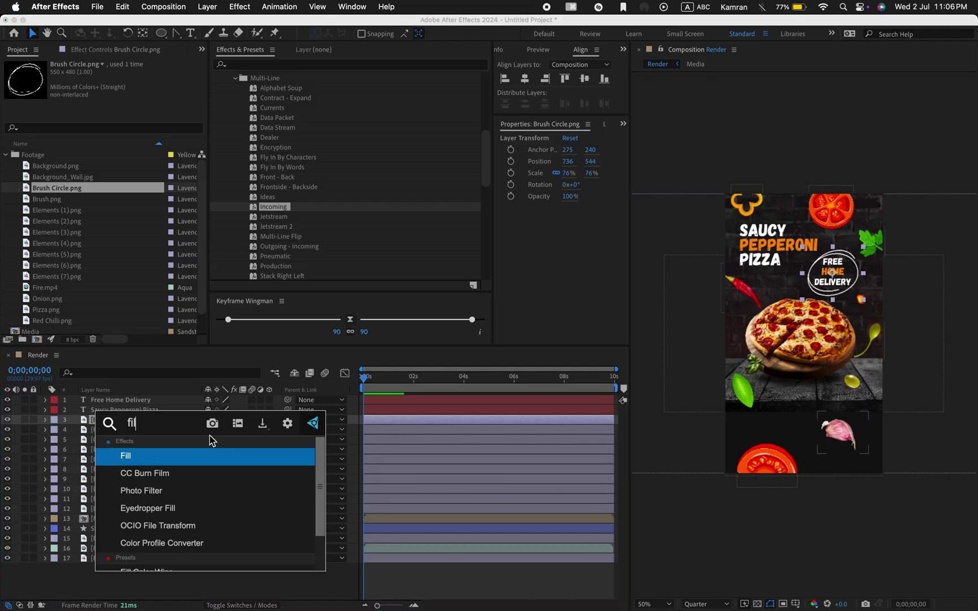
pyautogui.press('Escape')
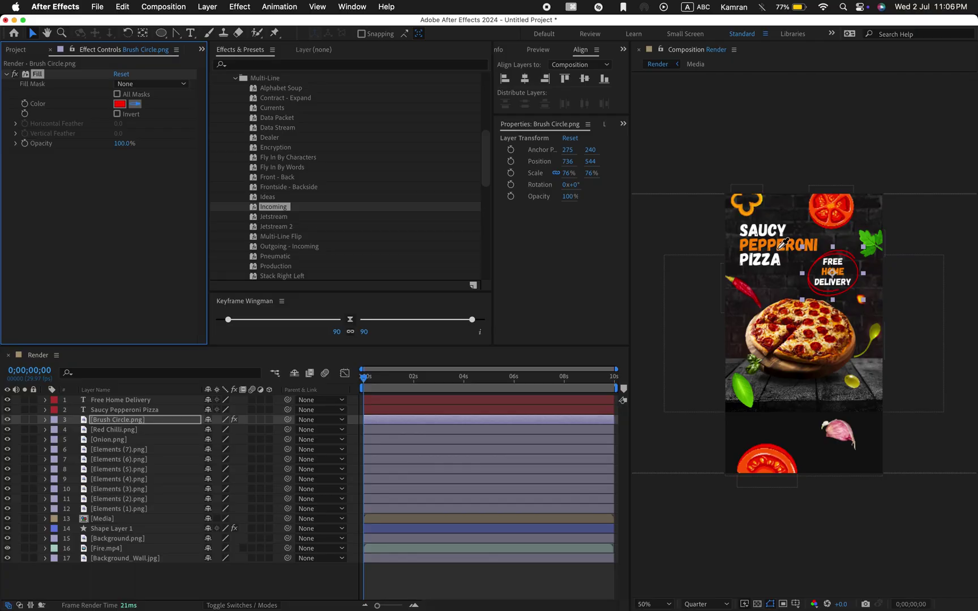
pyautogui.click(780, 245)
pyautogui.click(780, 149)
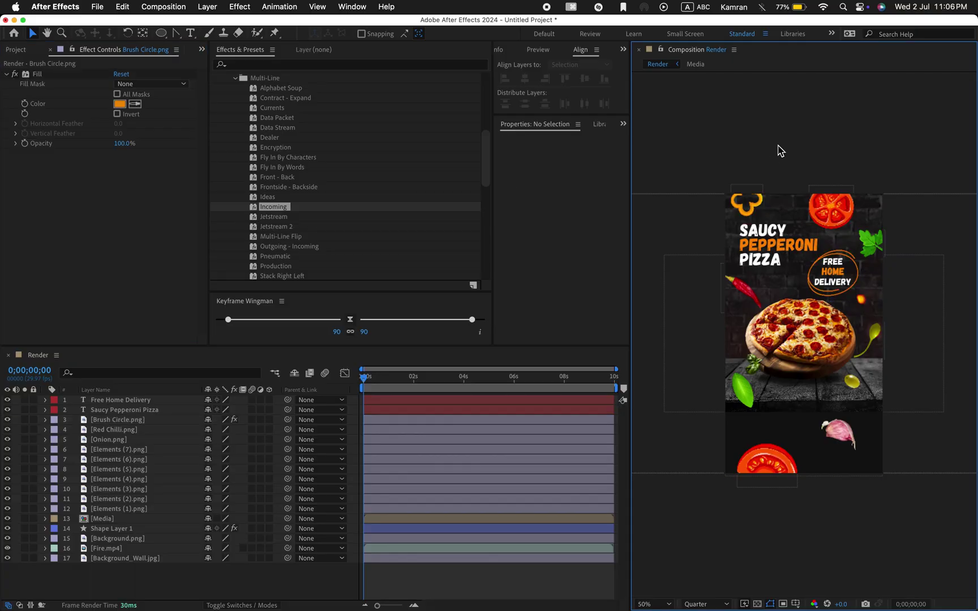
# - Add Brush.png as the top layer, position it below the pizza at 540, 1440 and scale it to 70%
pyautogui.click(22, 50)
pyautogui.click(47, 199)
pyautogui.moveTo(56, 201)
pyautogui.mouseDown()
pyautogui.moveTo(135, 408)
pyautogui.moveTo(141, 398)
pyautogui.mouseUp()
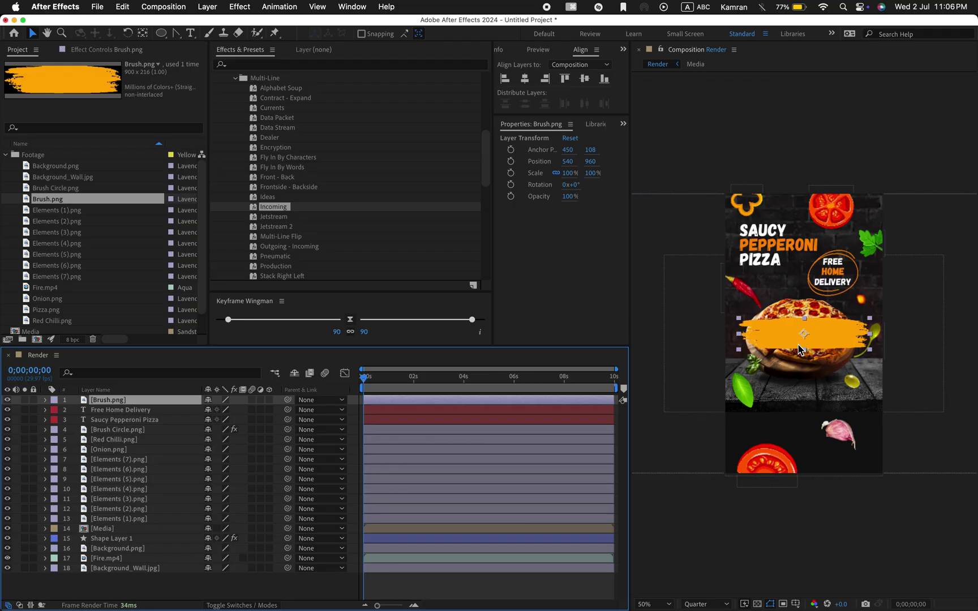
pyautogui.moveTo(800, 350); pyautogui.dragTo(816, 409)
pyautogui.press('s')
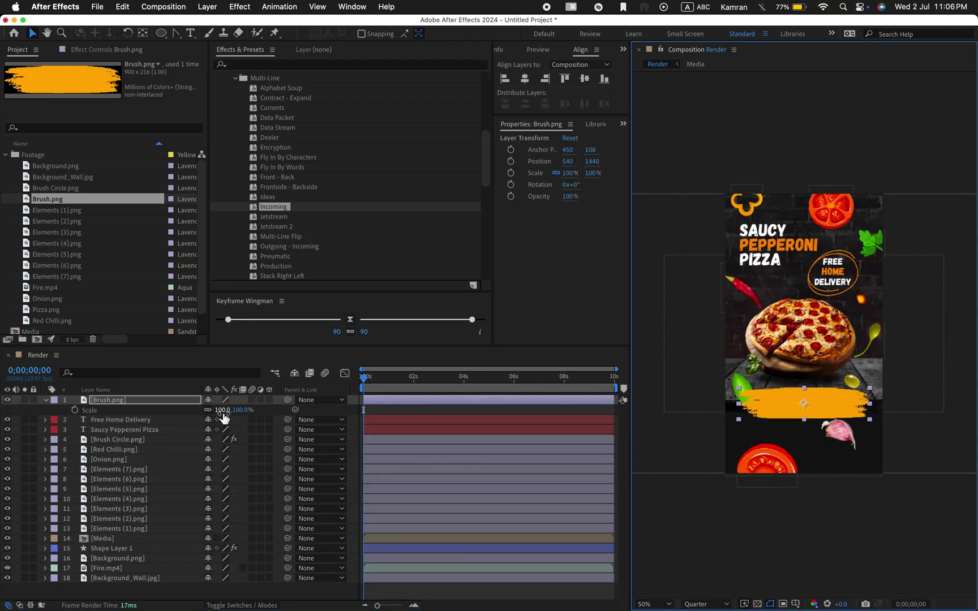
pyautogui.click(222, 410)
pyautogui.write('70')
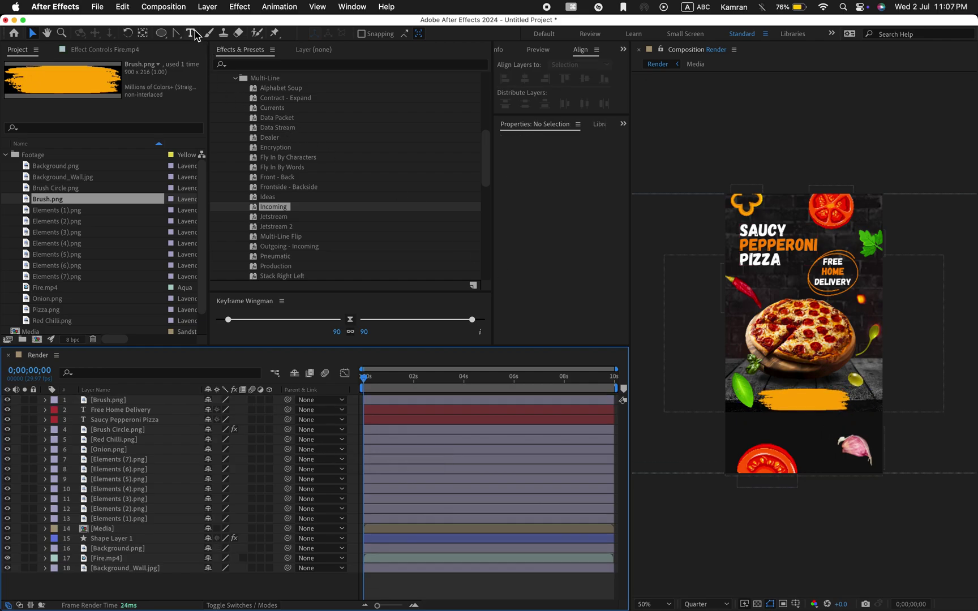
# - Create an "ORDER NOW" text layer and place it on the orange brush stroke
pyautogui.click(193, 33)
pyautogui.click(761, 422)
pyautogui.write('ORDER NOW')
pyautogui.press('Escape')
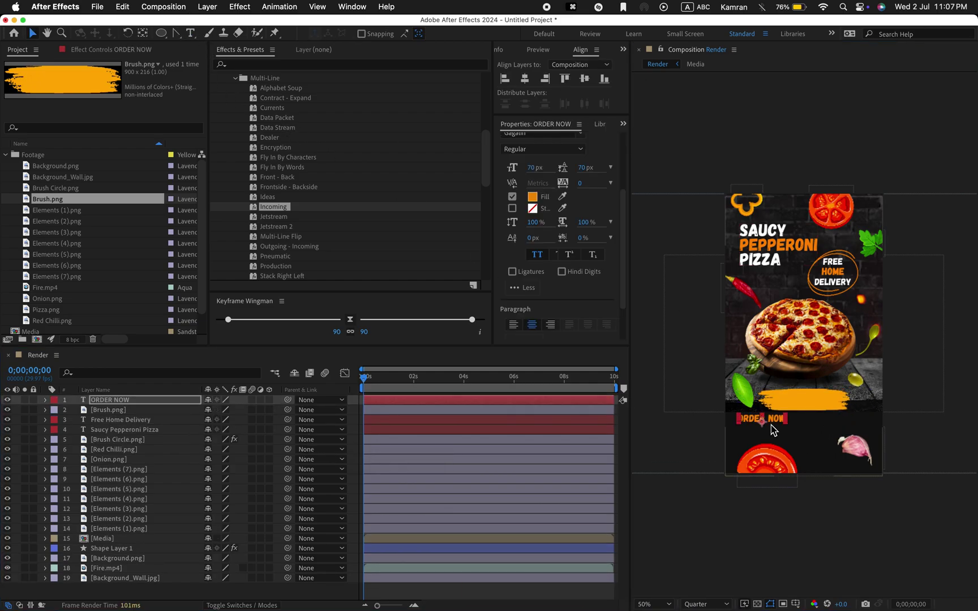
pyautogui.moveTo(772, 430); pyautogui.dragTo(814, 410)
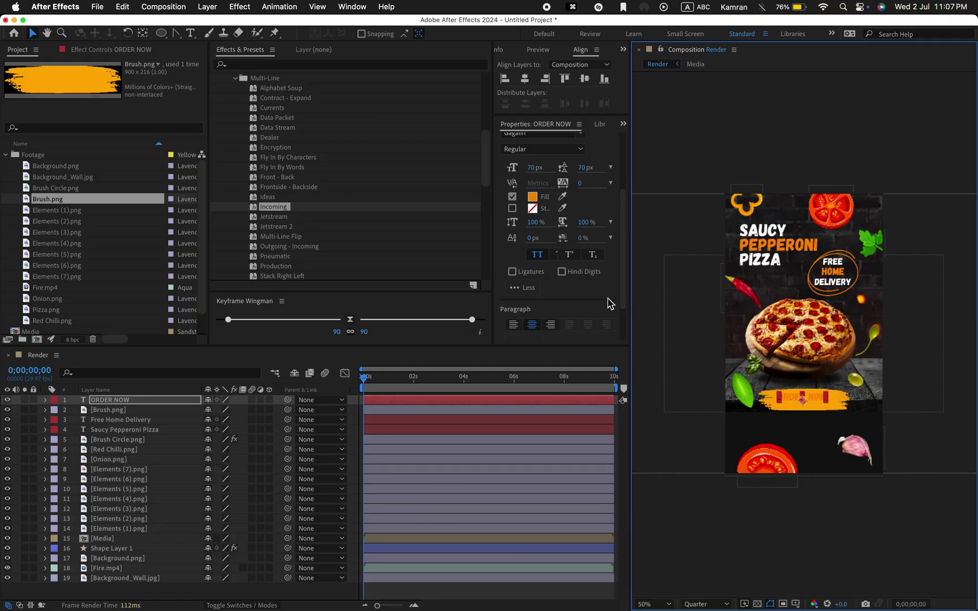
# - Set the ORDER NOW text's fill to black and its font to Poppins ExtraBold
pyautogui.click(534, 197)
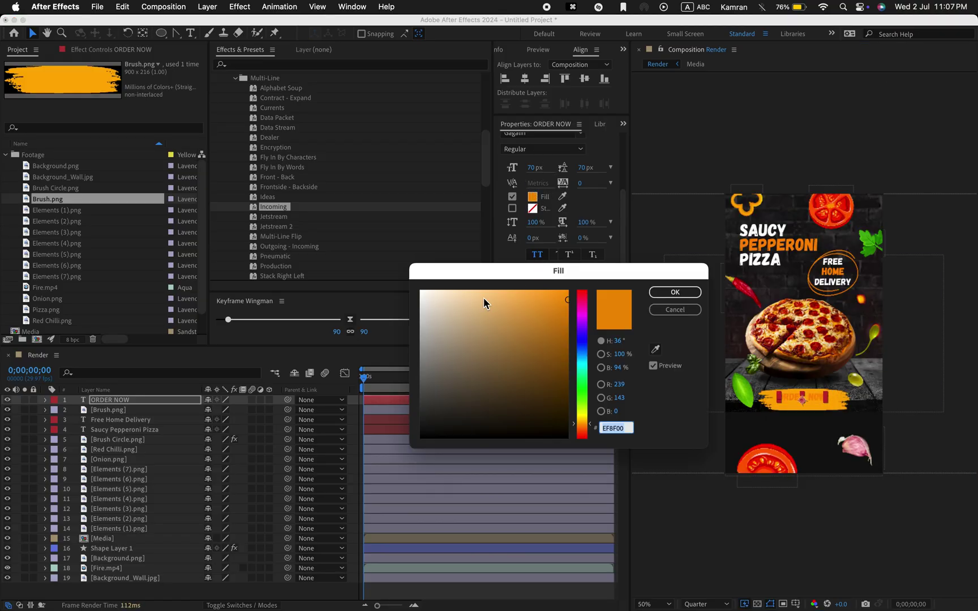
pyautogui.moveTo(483, 298); pyautogui.dragTo(331, 506)
pyautogui.click(674, 292)
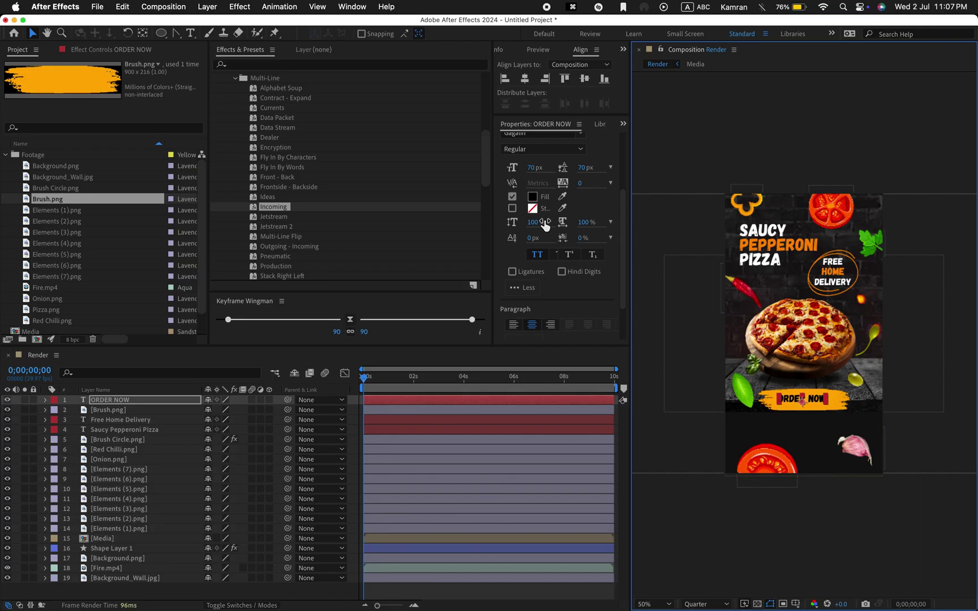
pyautogui.scroll(2, 524, 165)
pyautogui.click(541, 169)
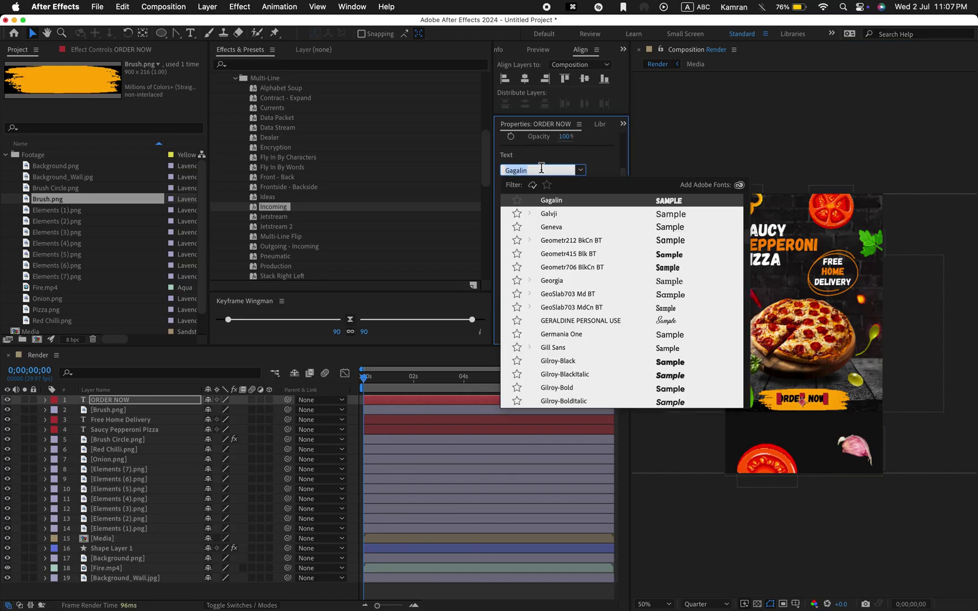
pyautogui.write('popp')
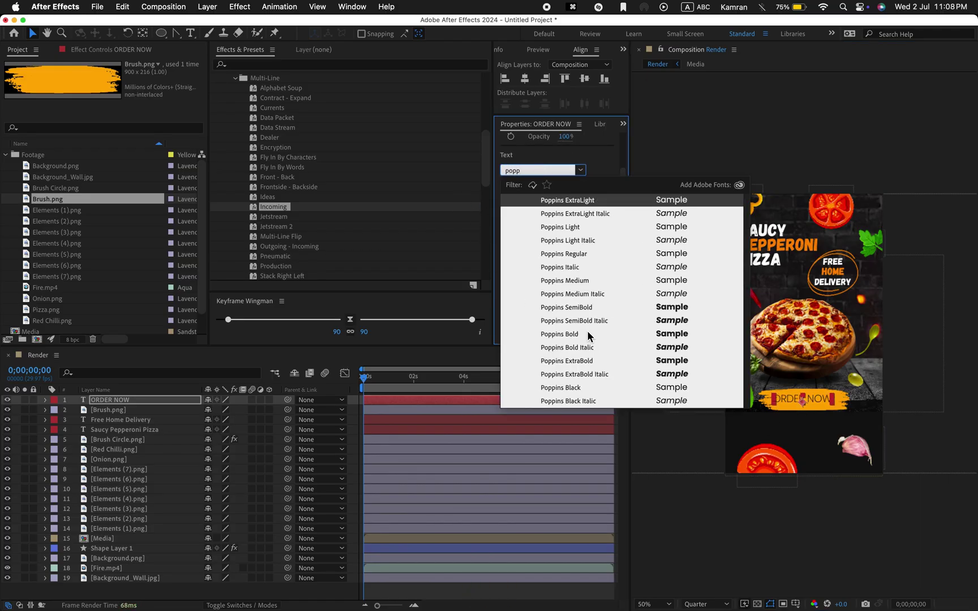
pyautogui.click(594, 368)
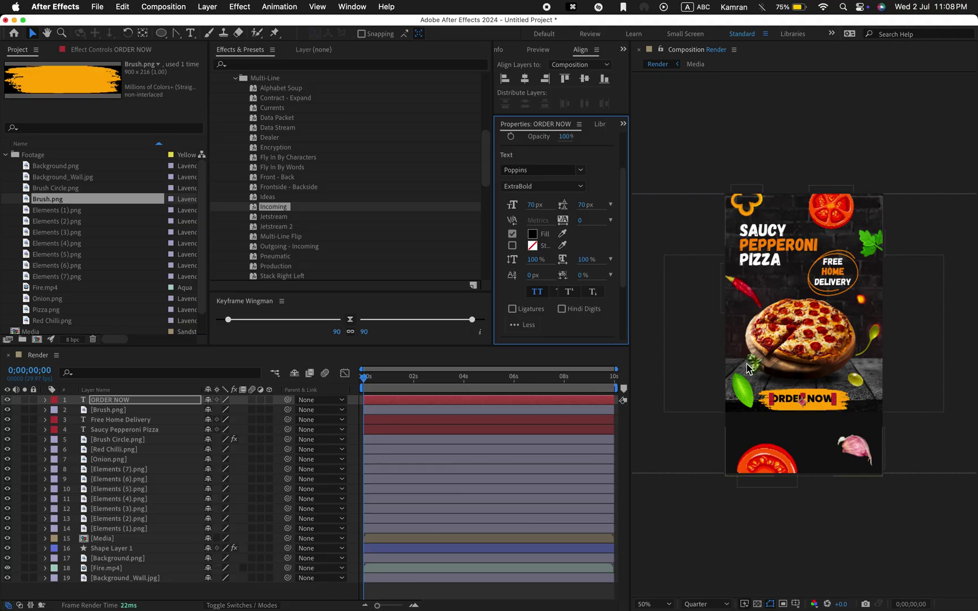
# - Duplicate the ORDER NOW text layer, move the copy just below the brush stroke and set its fill to white (FFFFFF)
pyautogui.press('super+d')
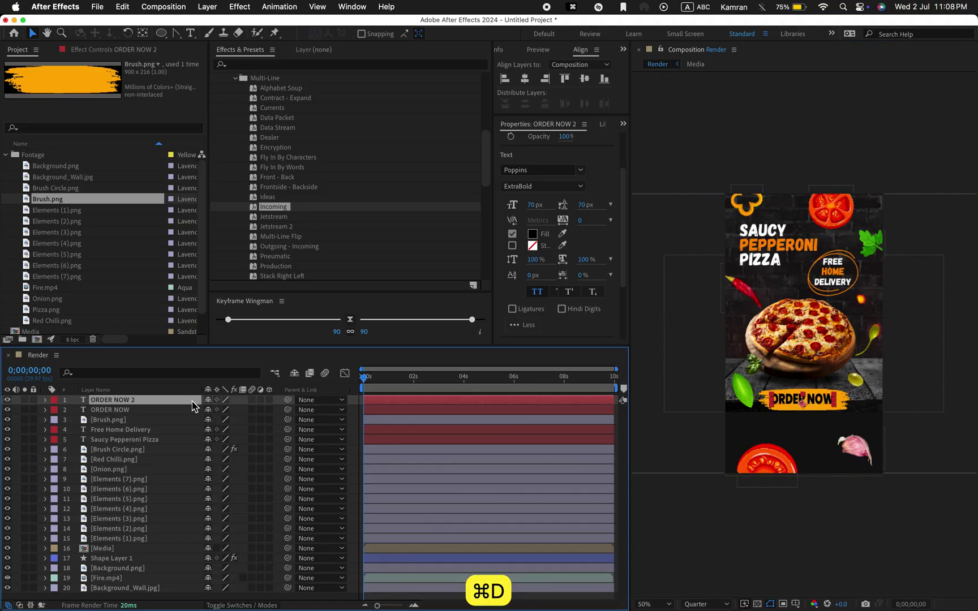
pyautogui.moveTo(777, 403); pyautogui.dragTo(784, 424)
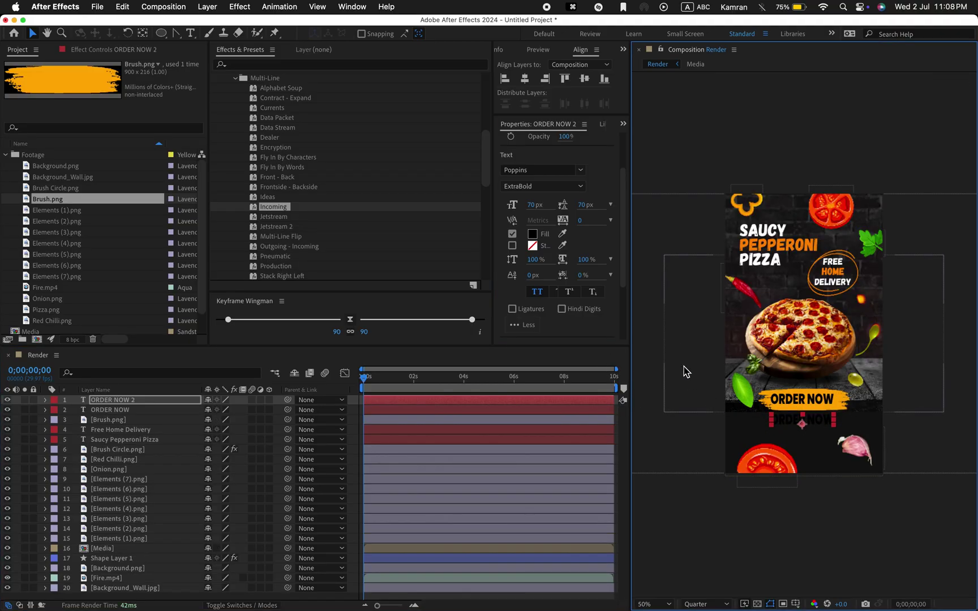
pyautogui.click(532, 234)
pyautogui.moveTo(436, 291); pyautogui.dragTo(421, 291)
pyautogui.click(674, 292)
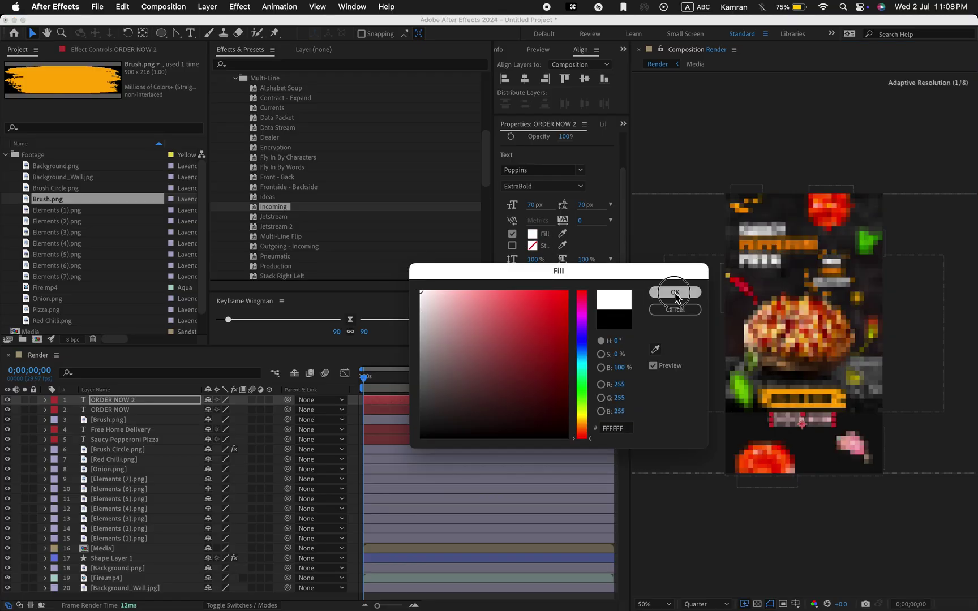
pyautogui.doubleClick(814, 426)
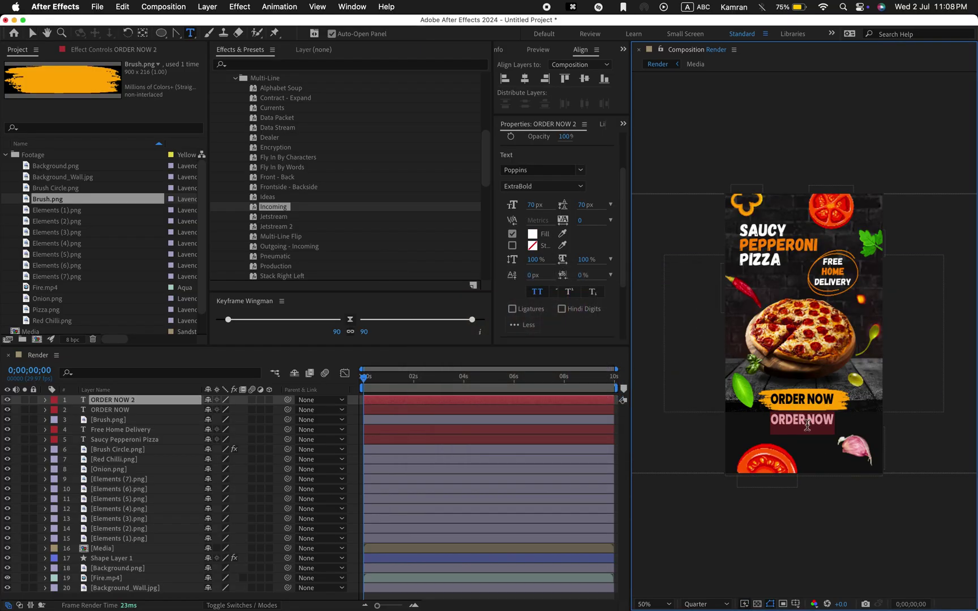
pyautogui.write('www.zubairi.com')
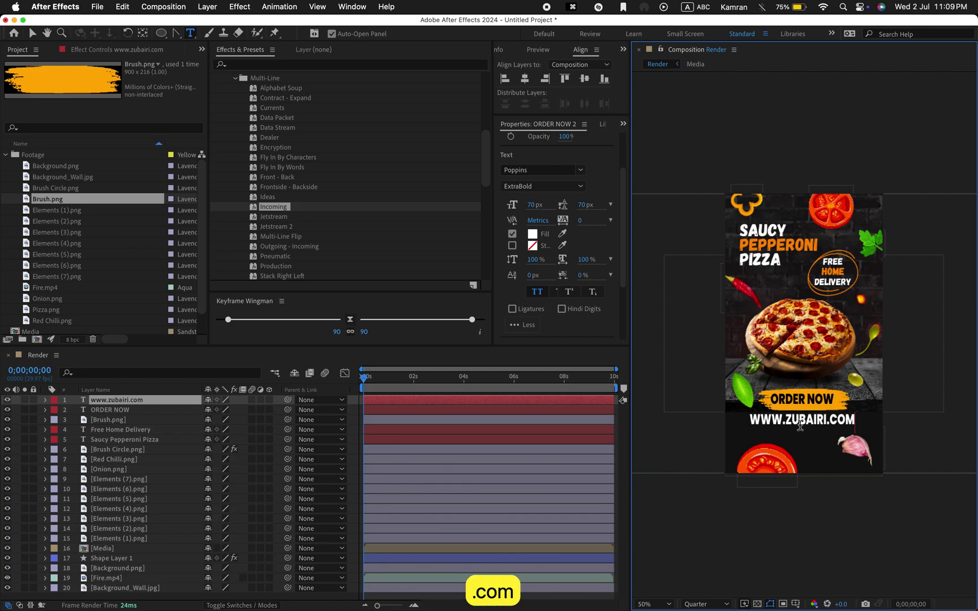
pyautogui.press('Escape')
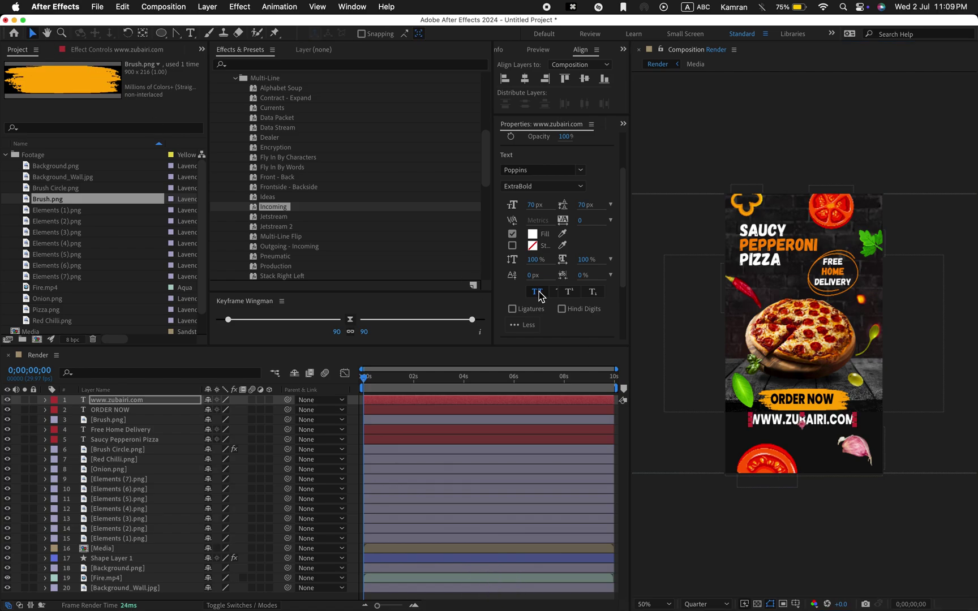
# - Turn off All Caps for the website text, set its font size to 50 px and choose a lighter Poppins style
pyautogui.click(538, 292)
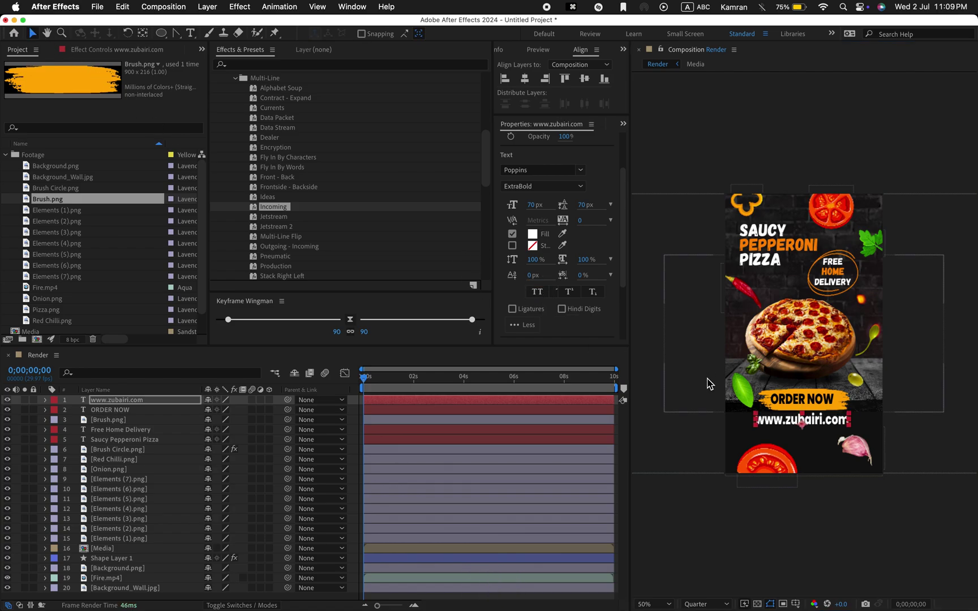
pyautogui.click(529, 206)
pyautogui.write('50')
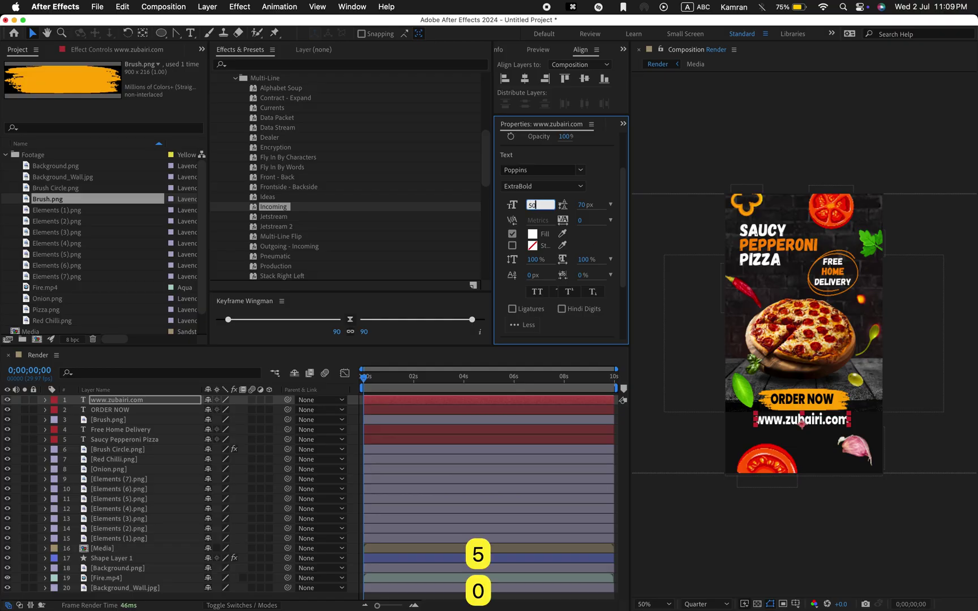
pyautogui.press('Return')
pyautogui.click(582, 187)
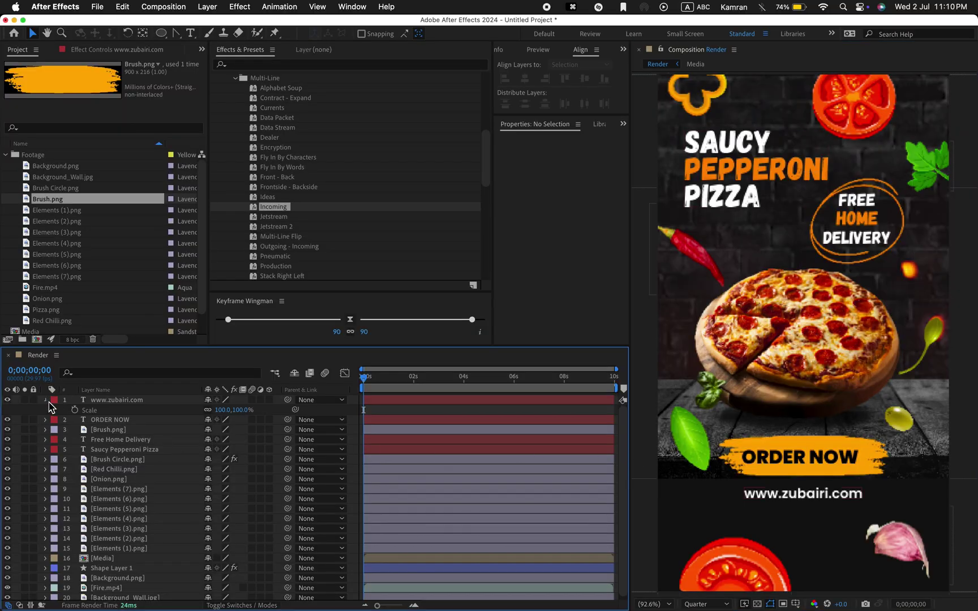
pyautogui.click(46, 400)
# - Add rotation keyframes at 0;00;09;29 to the Red Chilli, Elements (3), Elements (4) and Elements (6) layers
pyautogui.click(728, 563)
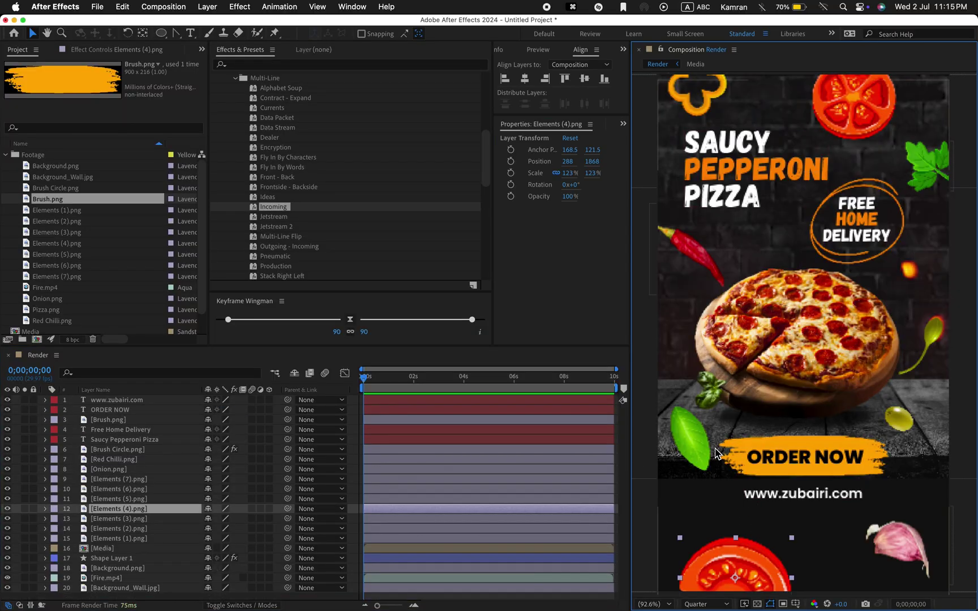
pyautogui.keyDown('shift'); pyautogui.click(698, 255); pyautogui.keyUp('shift')
pyautogui.keyDown('shift'); pyautogui.click(875, 128); pyautogui.keyUp('shift')
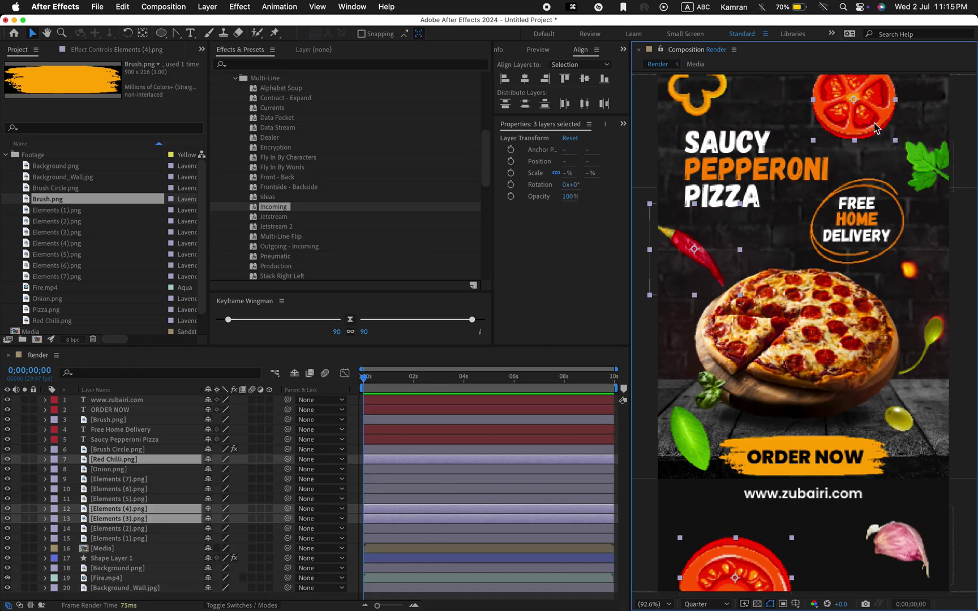
pyautogui.keyDown('shift'); pyautogui.click(934, 341); pyautogui.keyUp('shift')
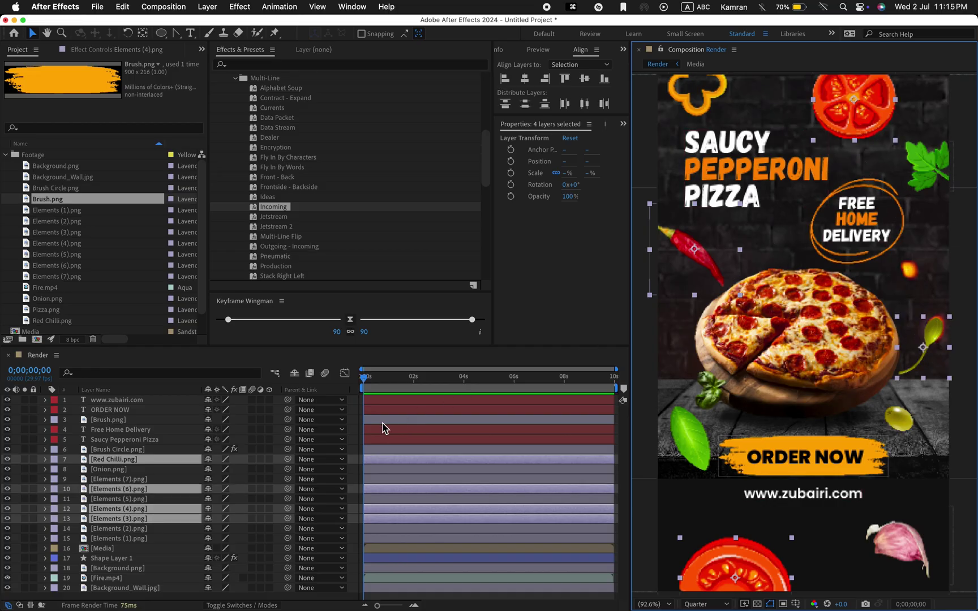
pyautogui.press('r')
pyautogui.moveTo(475, 385); pyautogui.dragTo(621, 389)
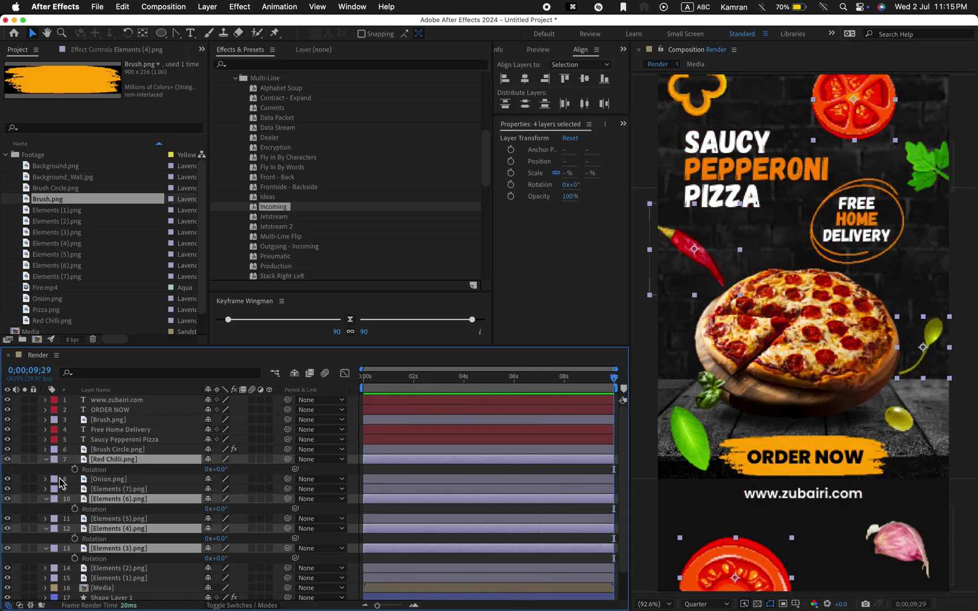
pyautogui.click(74, 469)
# - Set the four selected layers' rotation to 1x+0.0° at the first frame and preview the spin up to 0;00;02;00
pyautogui.press('Home')
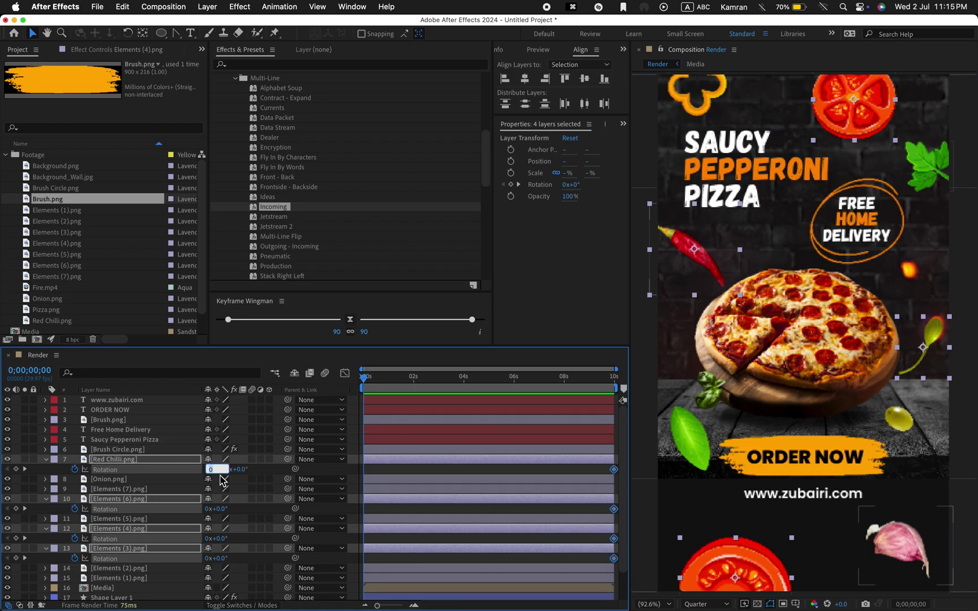
pyautogui.write('1')
pyautogui.press('Return')
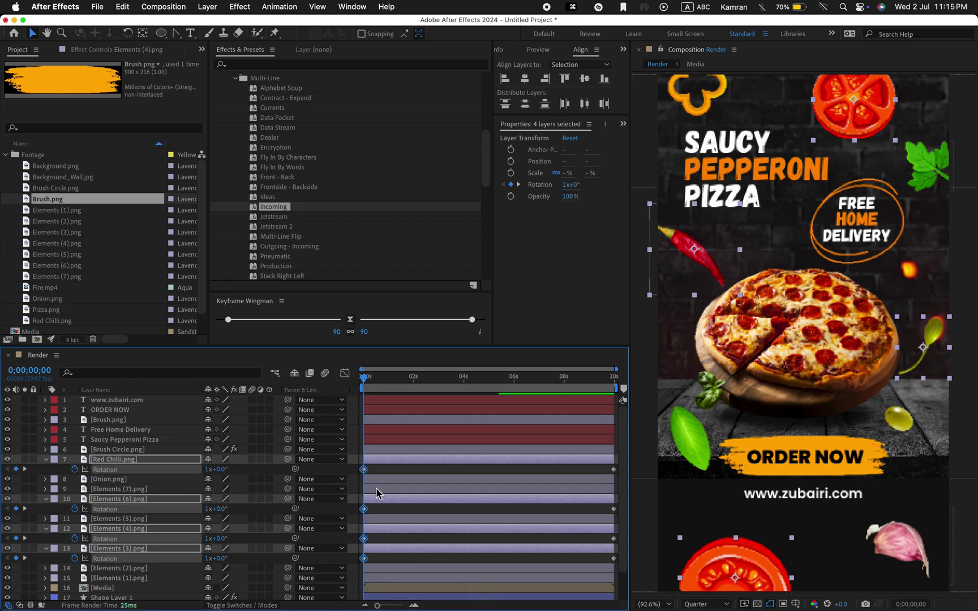
pyautogui.moveTo(386, 393); pyautogui.dragTo(413, 384)
# - Add rotation keyframes at 0;00;09;29 to the Onion, Elements (7), Elements (5), Elements (2) and Elements (1) layers
pyautogui.click(697, 429)
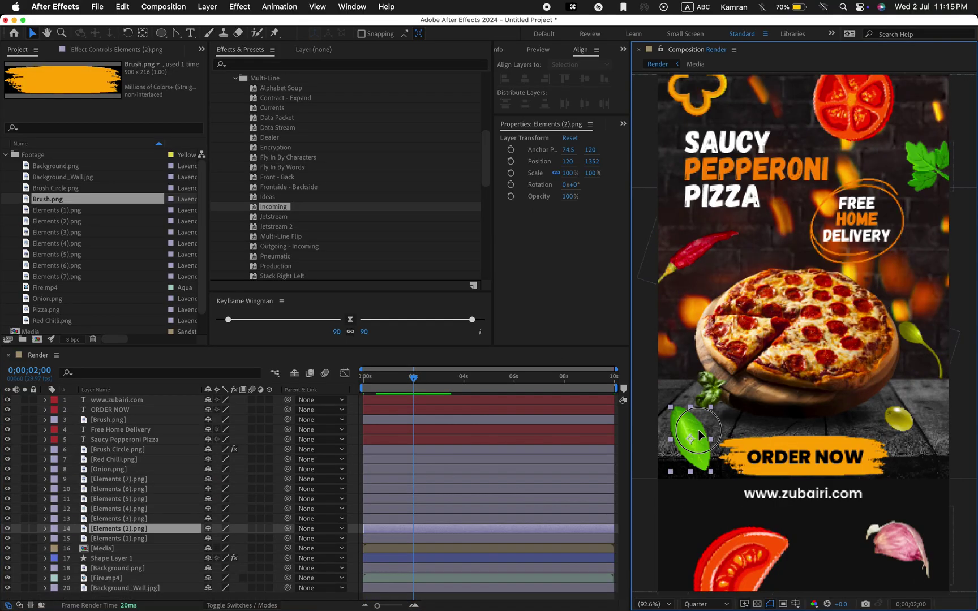
pyautogui.keyDown('shift'); pyautogui.click(903, 536); pyautogui.keyUp('shift')
pyautogui.keyDown('shift'); pyautogui.click(901, 419); pyautogui.keyUp('shift')
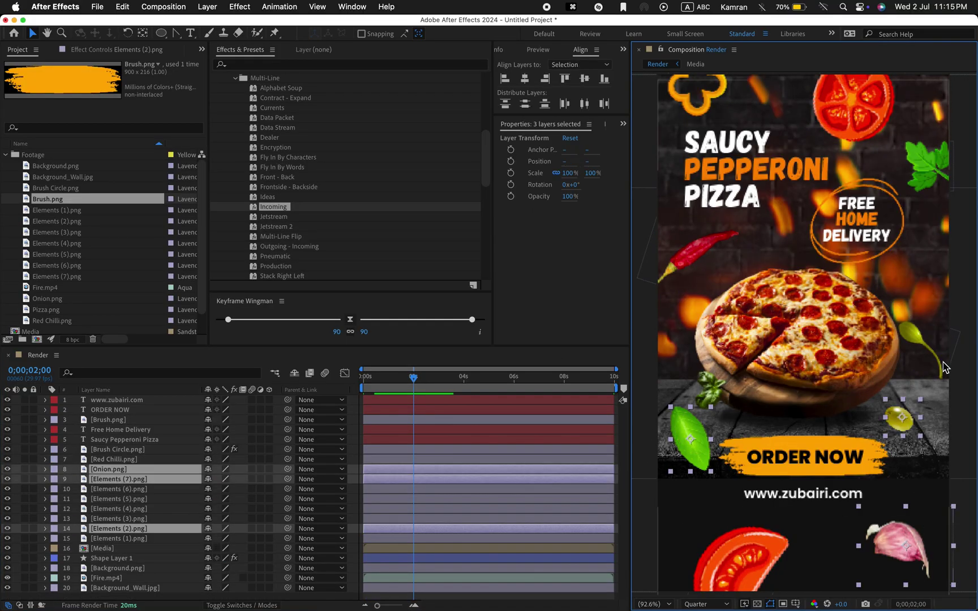
pyautogui.keyDown('shift'); pyautogui.click(940, 189); pyautogui.keyUp('shift')
pyautogui.keyDown('shift'); pyautogui.click(705, 113); pyautogui.keyUp('shift')
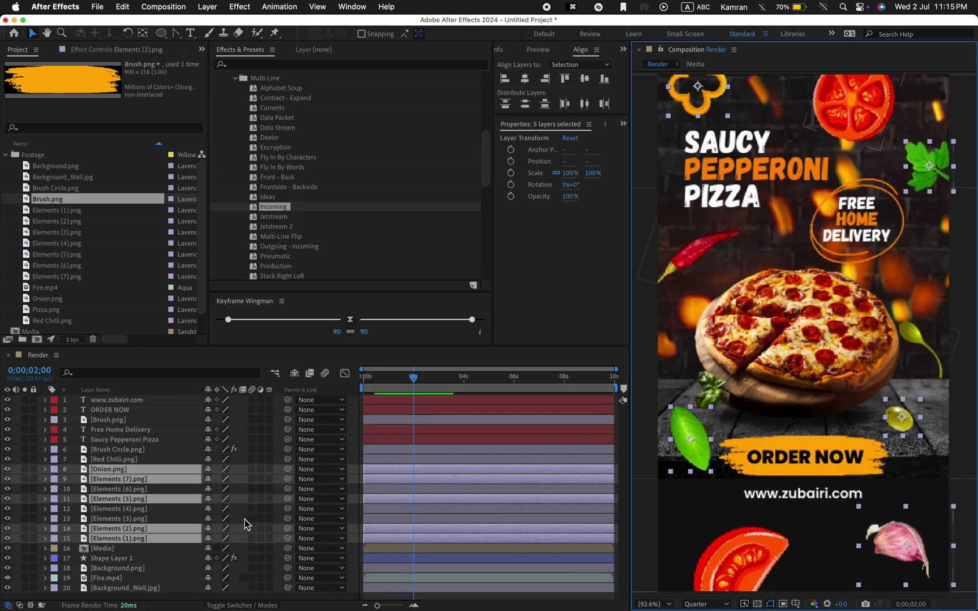
pyautogui.press('r')
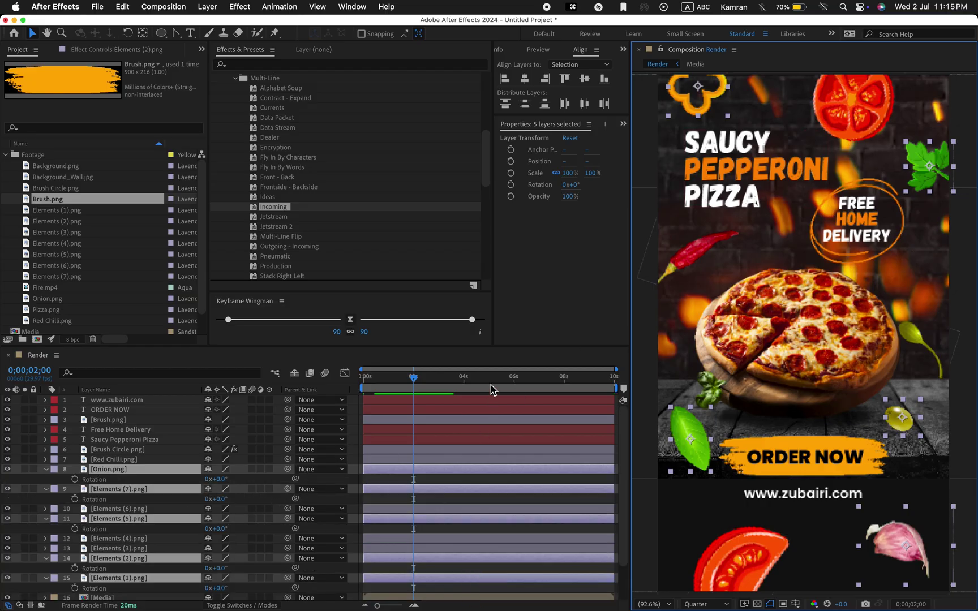
pyautogui.moveTo(491, 378); pyautogui.dragTo(645, 378)
pyautogui.click(75, 480)
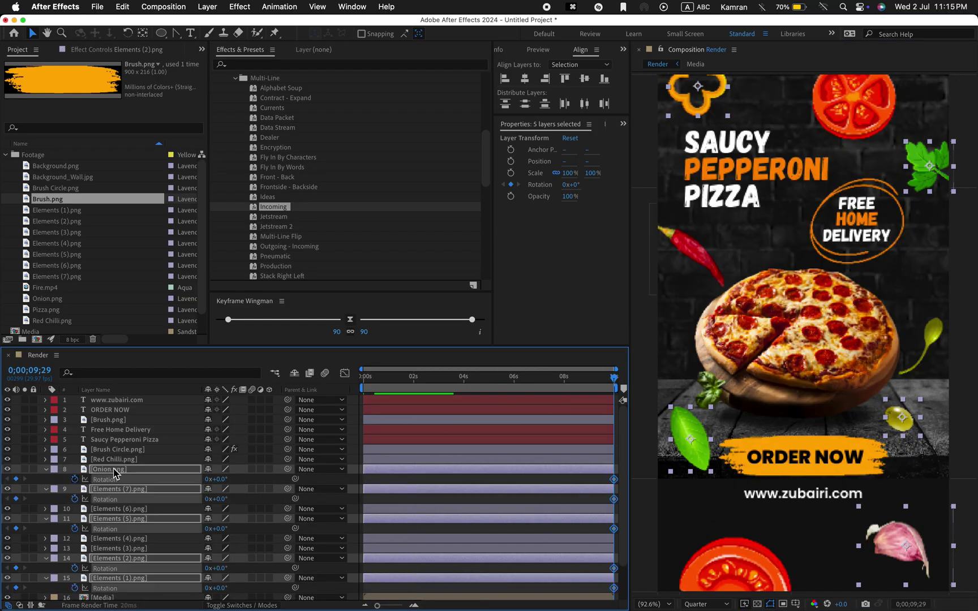
# - Lower the five selected layers' rotation at the first frame to make them spin, and scrub the timeline to preview it
pyautogui.moveTo(390, 379); pyautogui.dragTo(261, 385)
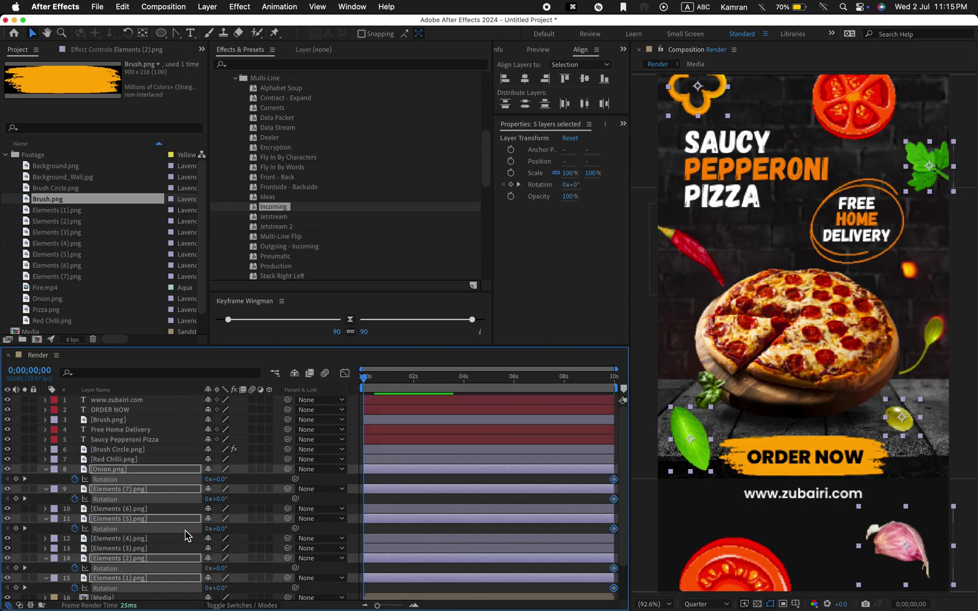
pyautogui.moveTo(208, 479); pyautogui.dragTo(105, 492)
pyautogui.moveTo(365, 379); pyautogui.dragTo(450, 385)
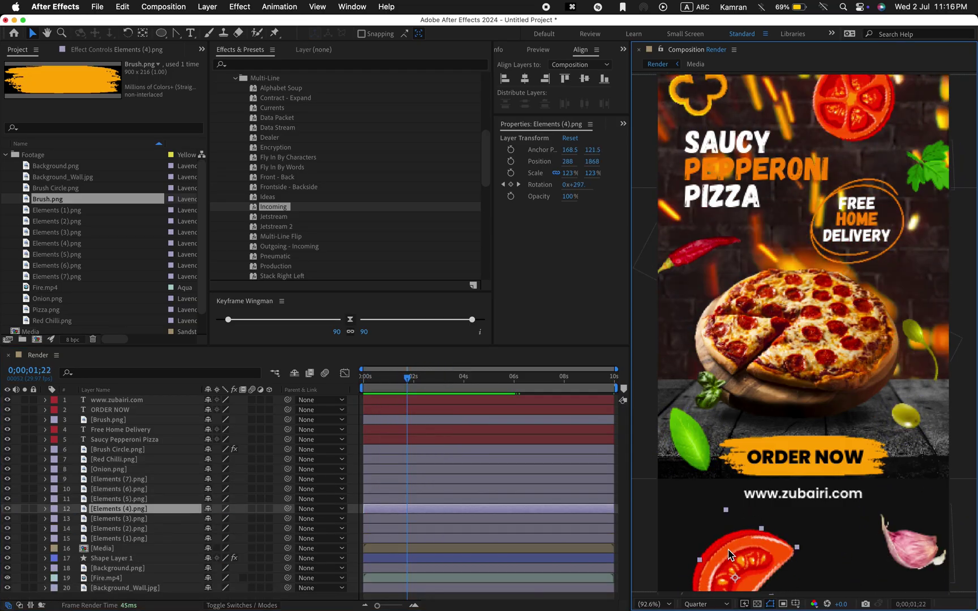
# - Apply Fast Box Blur to the Elements (4) tomato layer with Blur Radius 5 and Iterations 1
pyautogui.hotkey('ctrl', 'space')
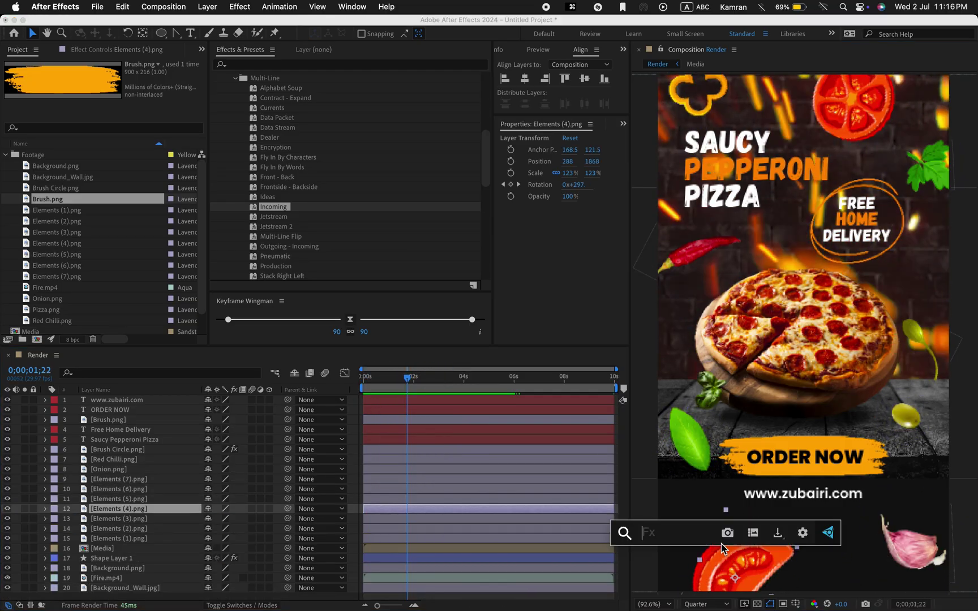
pyautogui.write('fas')
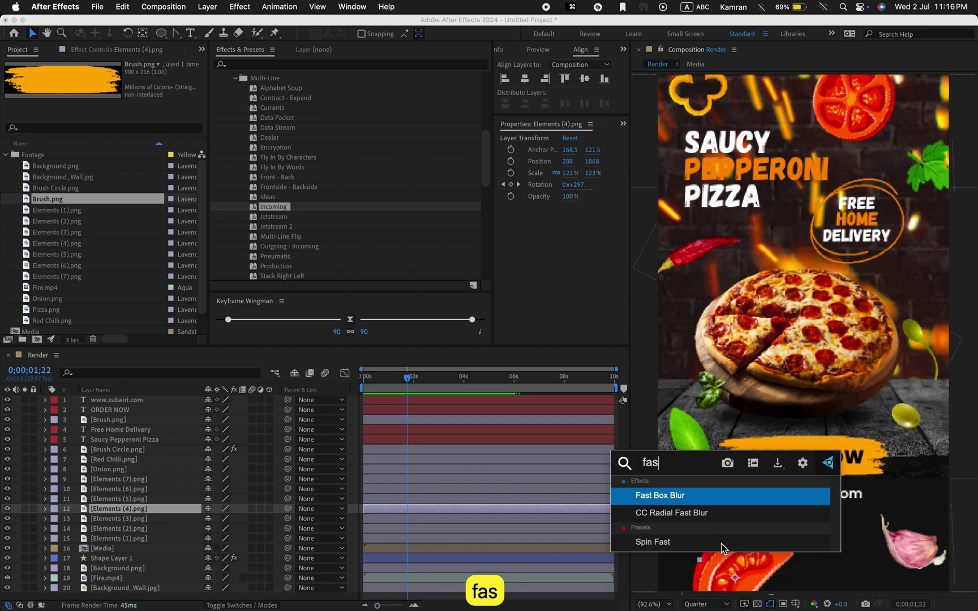
pyautogui.press('Return')
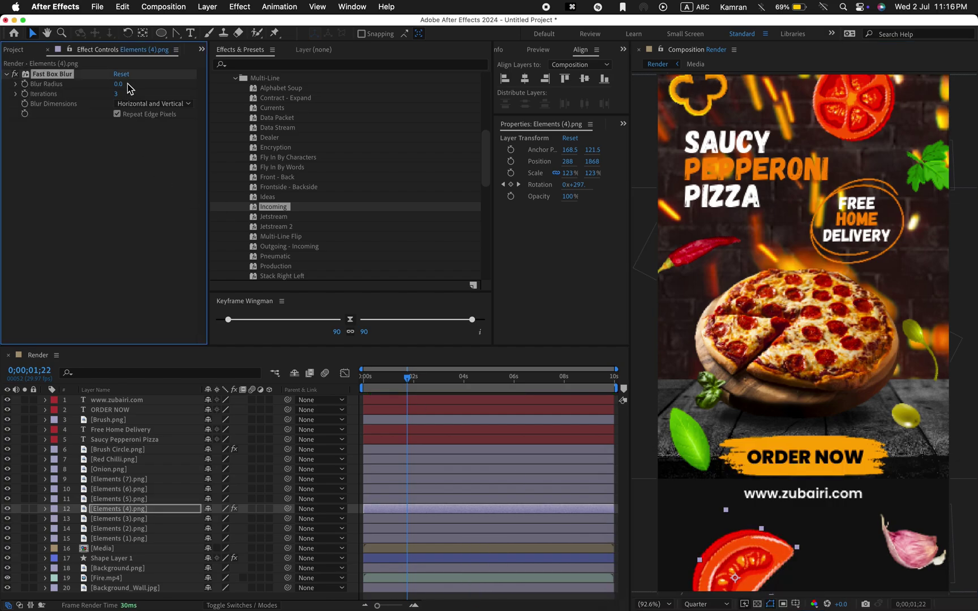
pyautogui.click(119, 84)
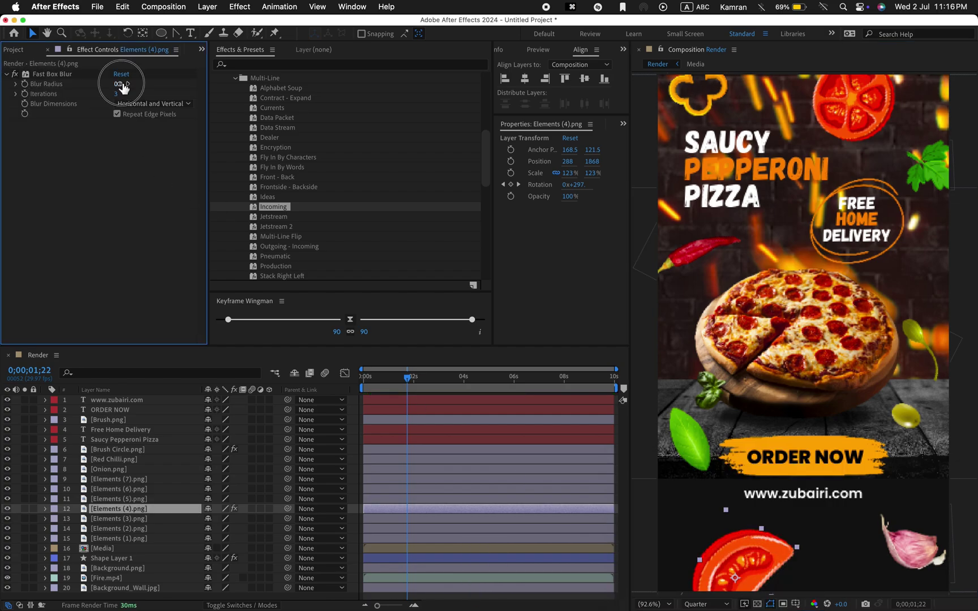
pyautogui.write('5')
pyautogui.press('Tab')
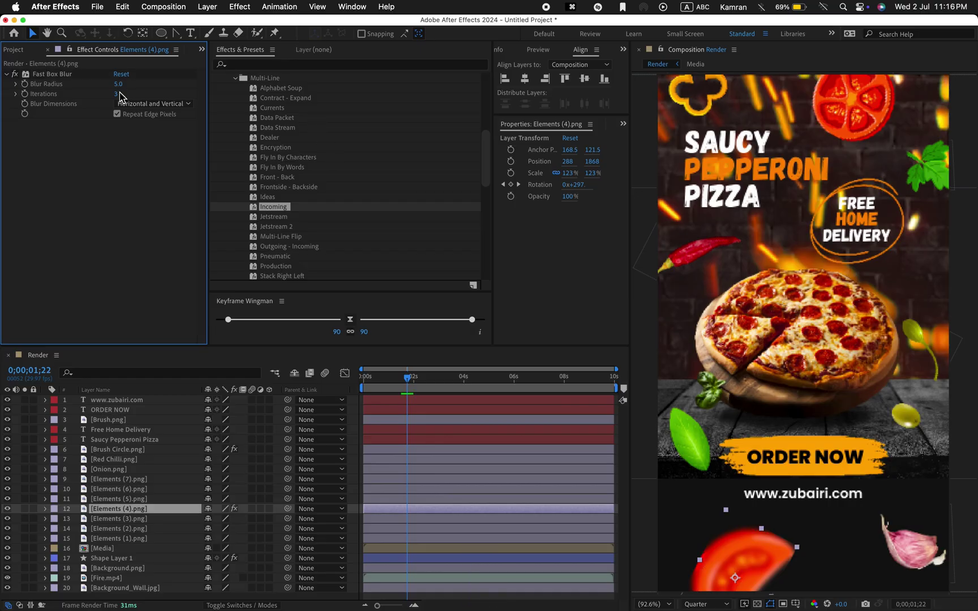
pyautogui.write('1')
pyautogui.press('Return')
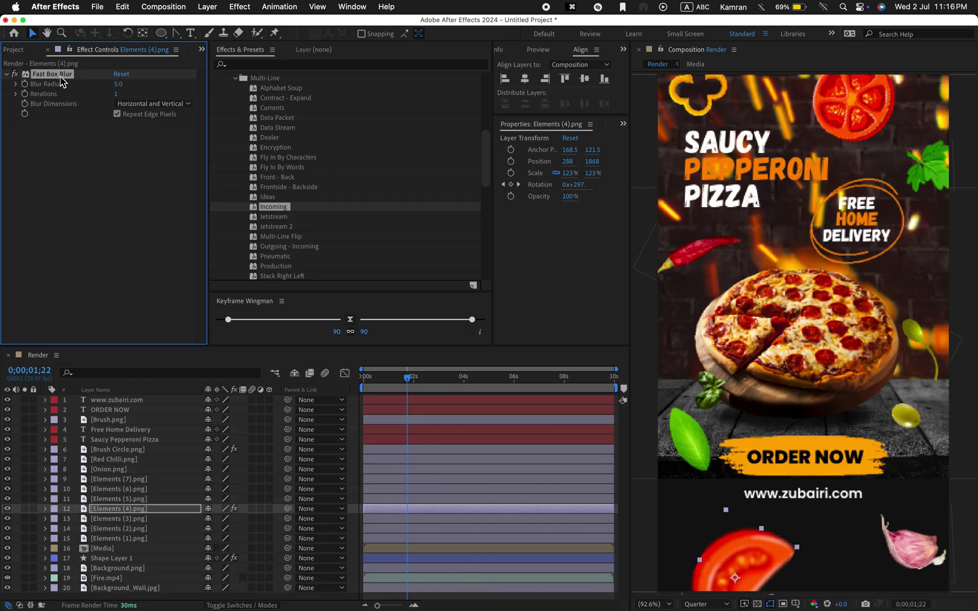
# - Copy the Fast Box Blur effect from Elements (4) onto the Elements (3) and Onion layers
pyautogui.press('super+c')
pyautogui.click(818, 111)
pyautogui.press('super+v')
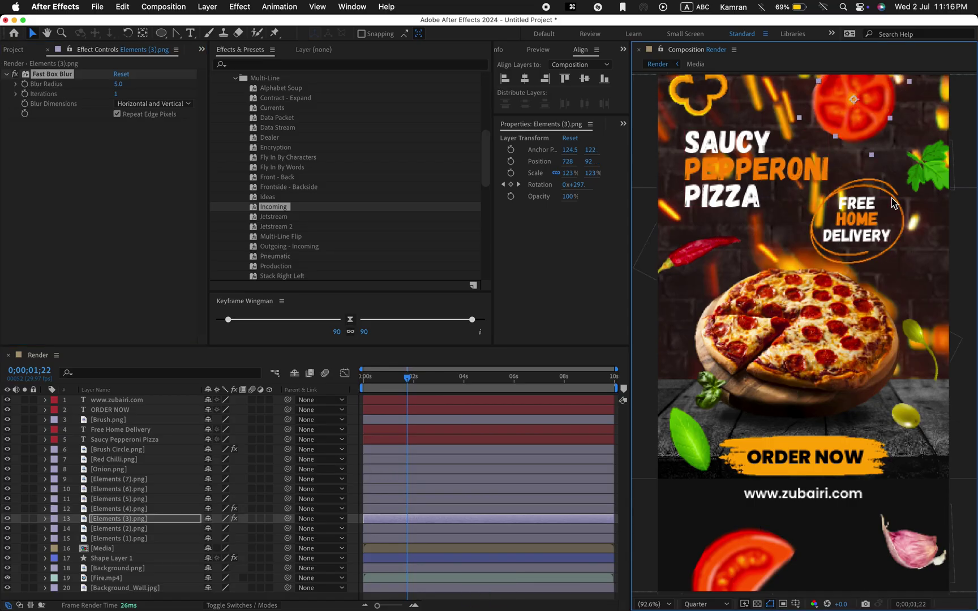
pyautogui.click(701, 104)
pyautogui.press('super+v')
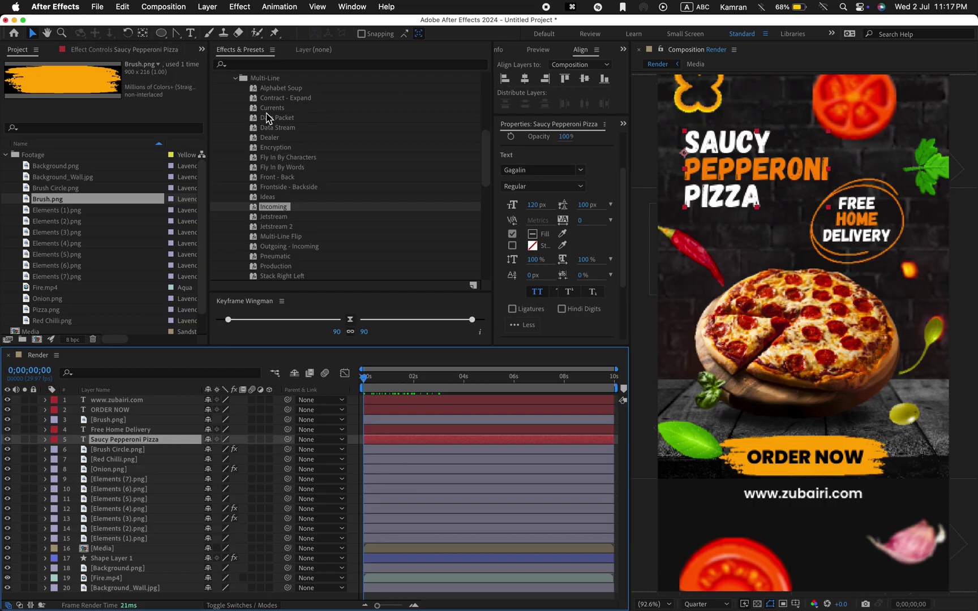
# - Apply the Currents preset to the Saucy Pepperoni Pizza text at the first frame and shorten its animation by moving the end keyframes earlier
pyautogui.moveTo(271, 108); pyautogui.dragTo(148, 444)
pyautogui.press('space')
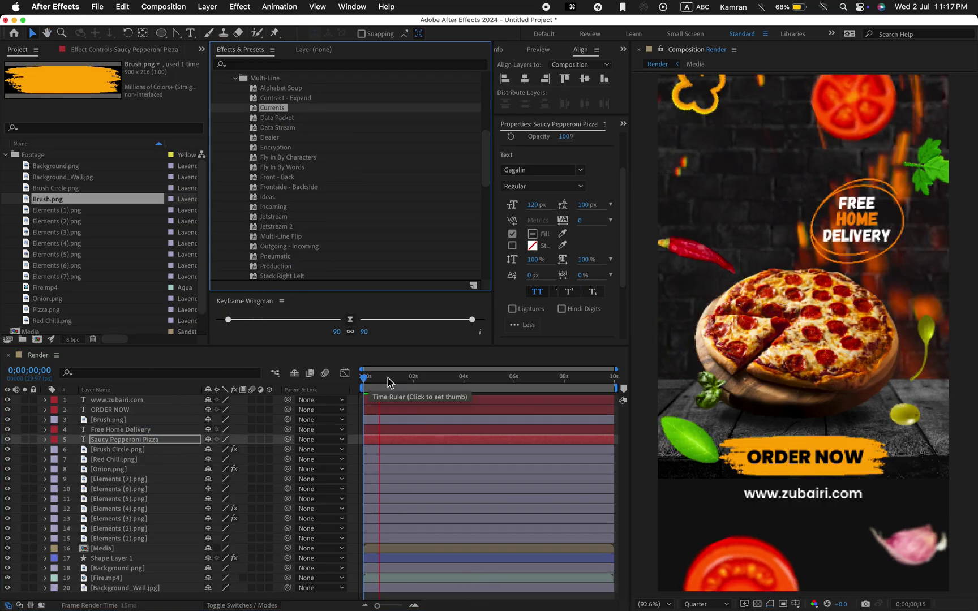
pyautogui.press('u')
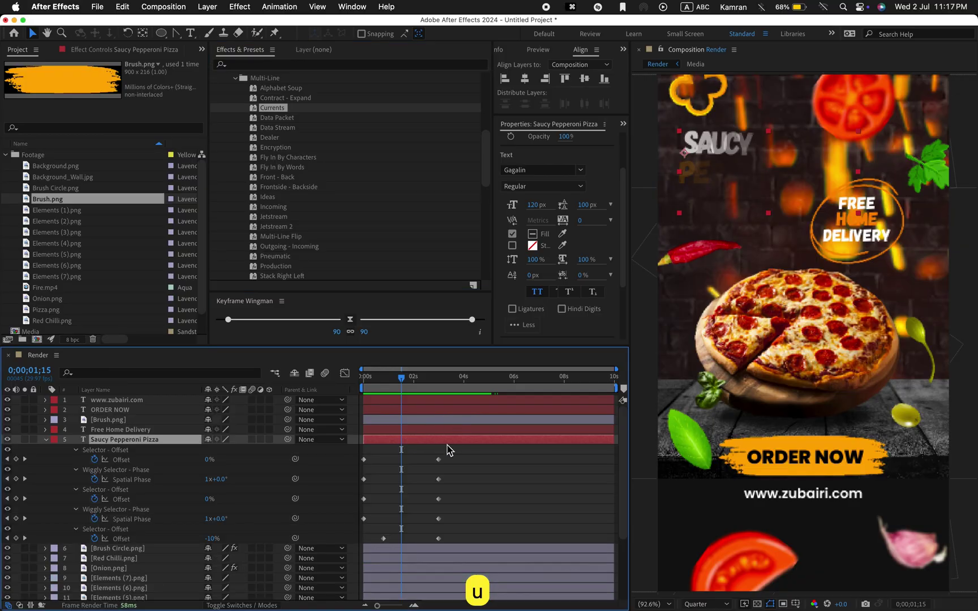
pyautogui.moveTo(450, 447); pyautogui.dragTo(393, 557)
pyautogui.moveTo(410, 468)
pyautogui.mouseDown()
pyautogui.moveTo(424, 464)
pyautogui.moveTo(395, 460)
pyautogui.mouseUp()
pyautogui.moveTo(425, 539); pyautogui.dragTo(393, 539)
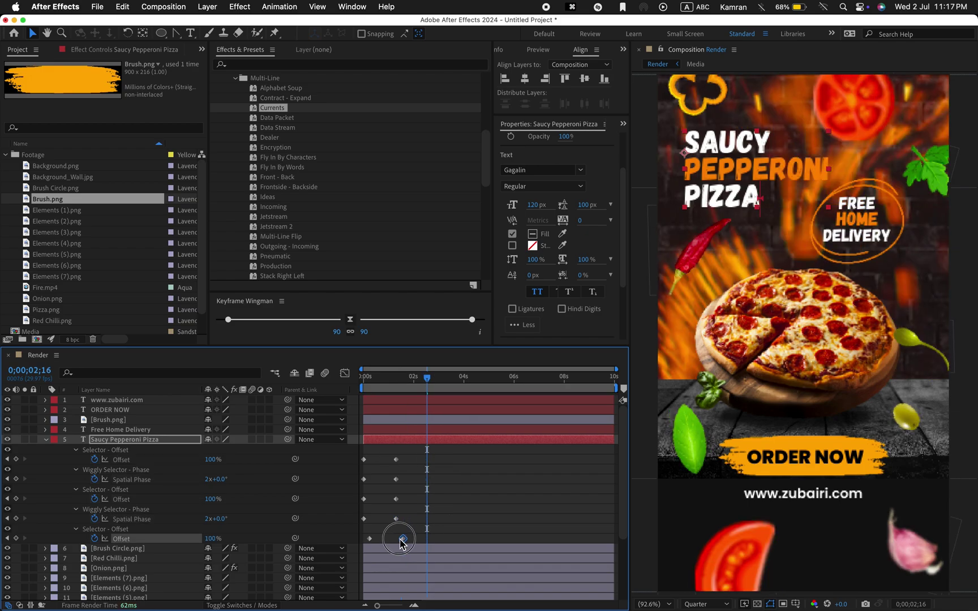
pyautogui.press('space')
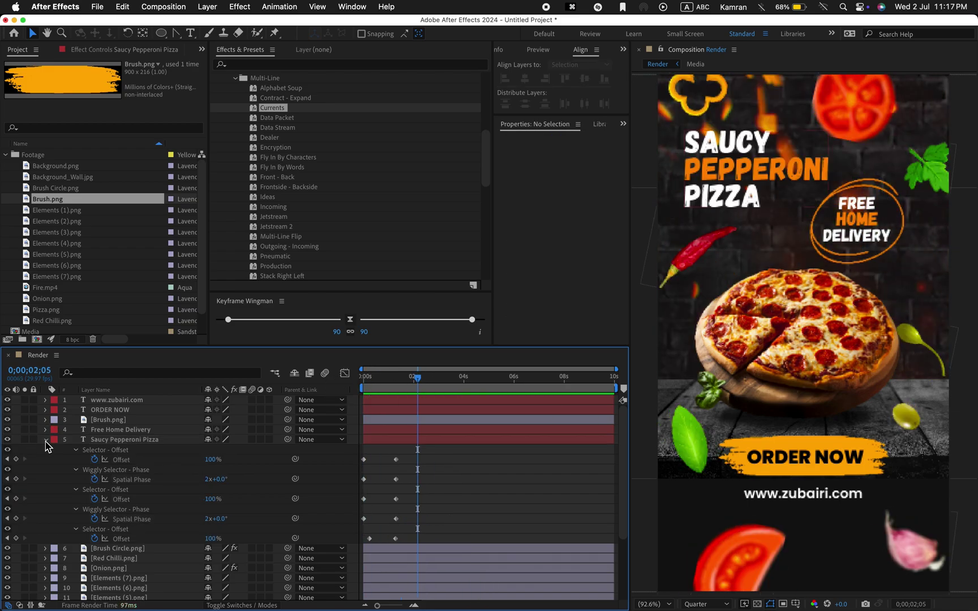
pyautogui.click(45, 440)
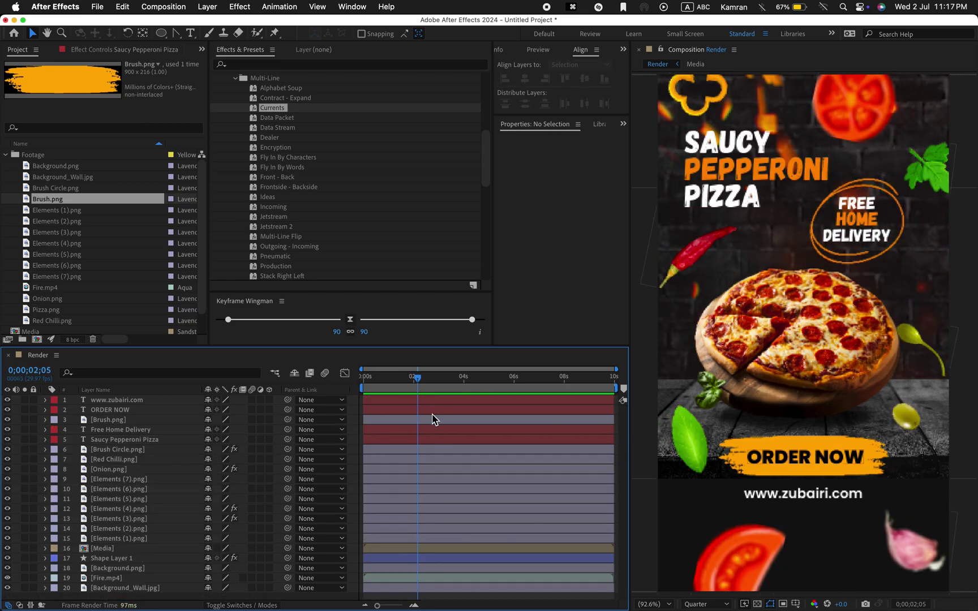
# - Apply the Incoming preset to the Free Home Delivery text layer and reveal its keyframes
pyautogui.click(840, 222)
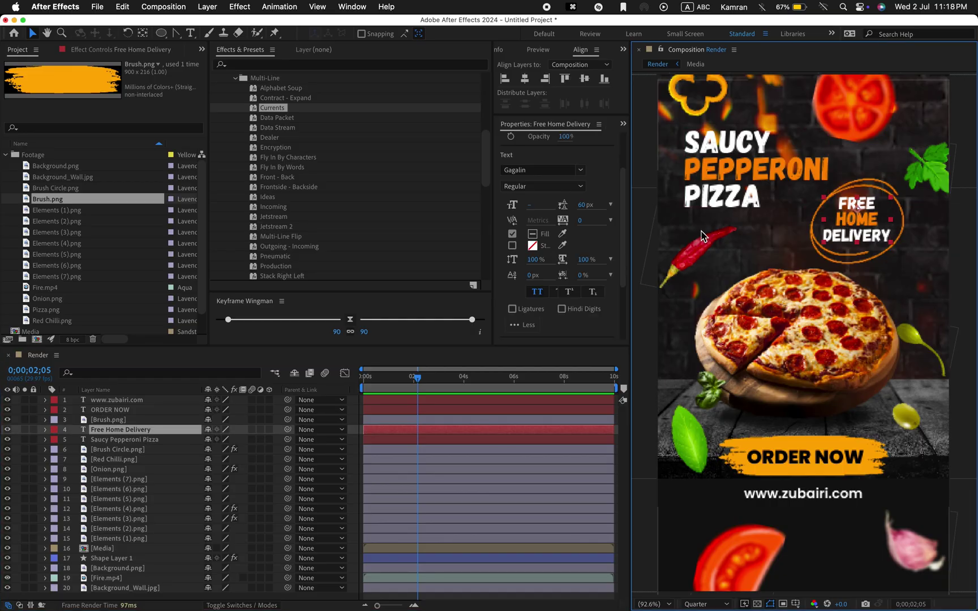
pyautogui.moveTo(270, 208); pyautogui.dragTo(147, 433)
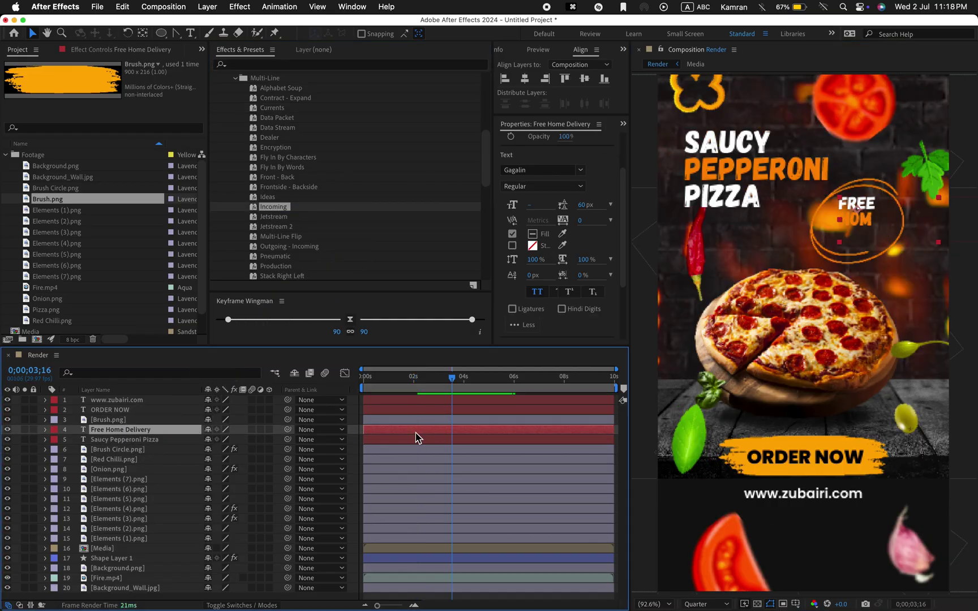
pyautogui.press('u')
# - Shift the Free Home Delivery keyframes to the start of the timeline, end them at about 1.5 seconds, and preview the text animation
pyautogui.moveTo(476, 446); pyautogui.dragTo(398, 490)
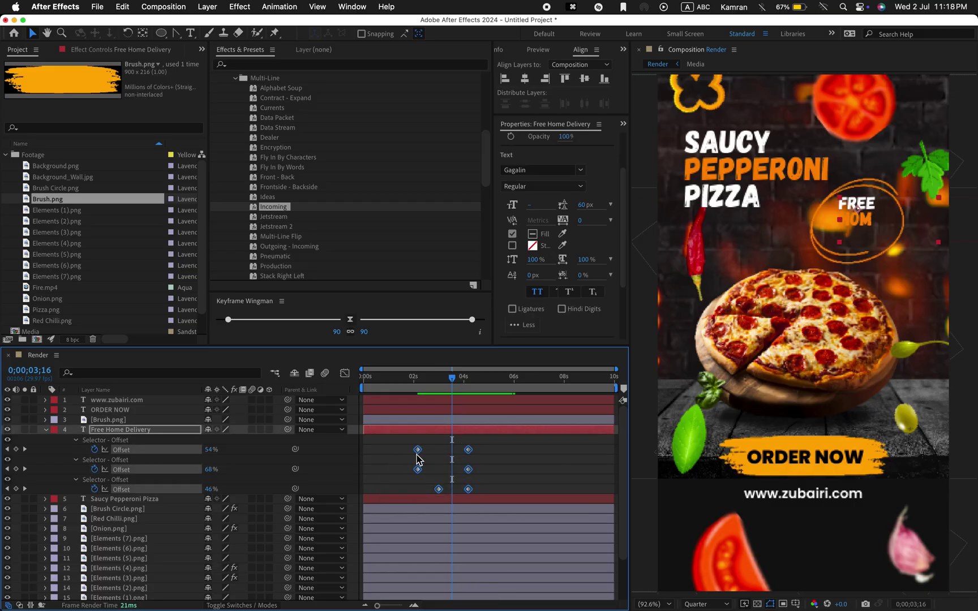
pyautogui.moveTo(417, 452); pyautogui.dragTo(363, 462)
pyautogui.moveTo(450, 441); pyautogui.dragTo(387, 496)
pyautogui.moveTo(414, 451); pyautogui.dragTo(403, 452)
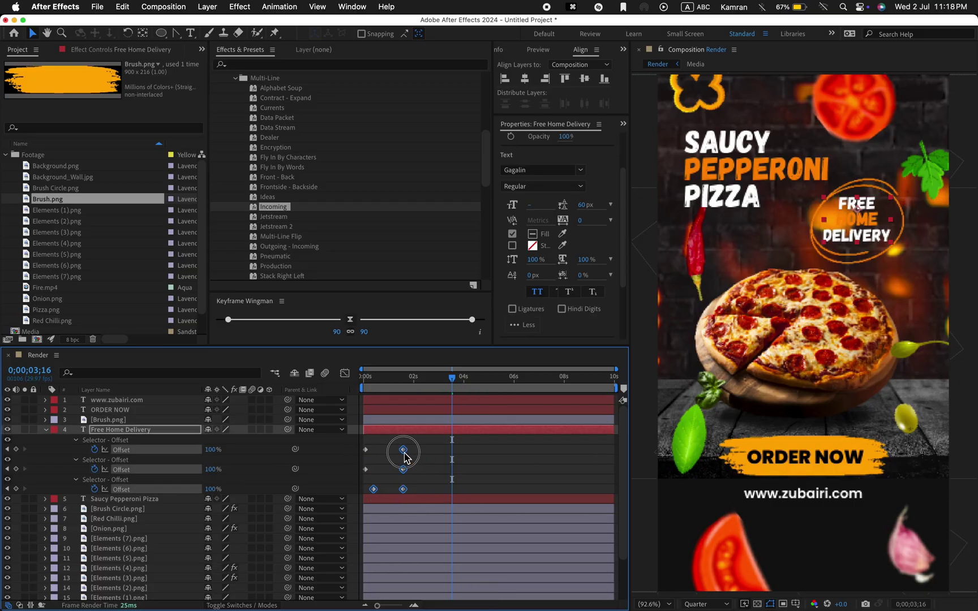
pyautogui.click(392, 409)
pyautogui.moveTo(387, 378); pyautogui.dragTo(361, 383)
pyautogui.press('space')
pyautogui.press('space')
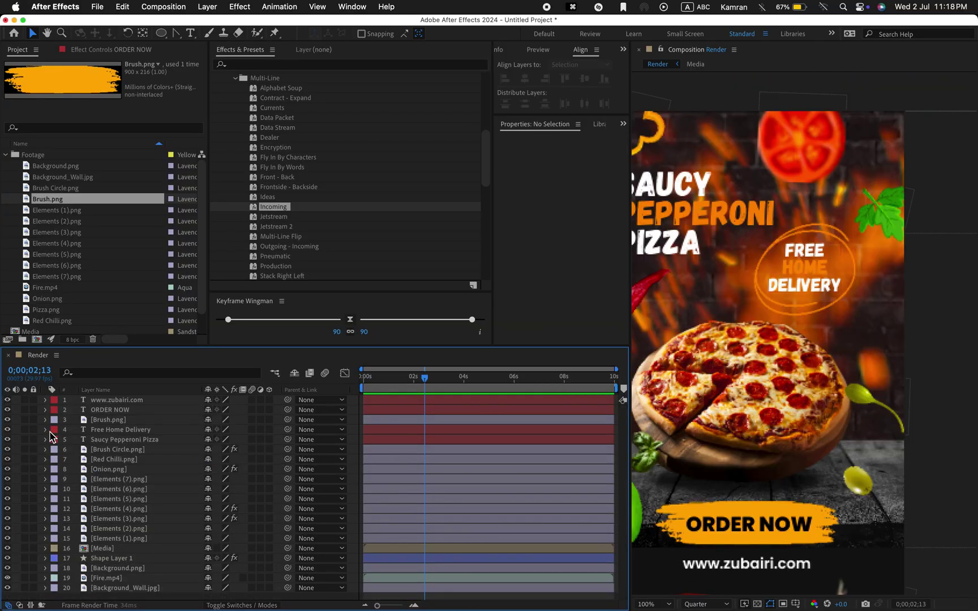
# - Draw a multi-point Pen path following both loops of the brush circle around the Free Home Delivery text
pyautogui.click(785, 232)
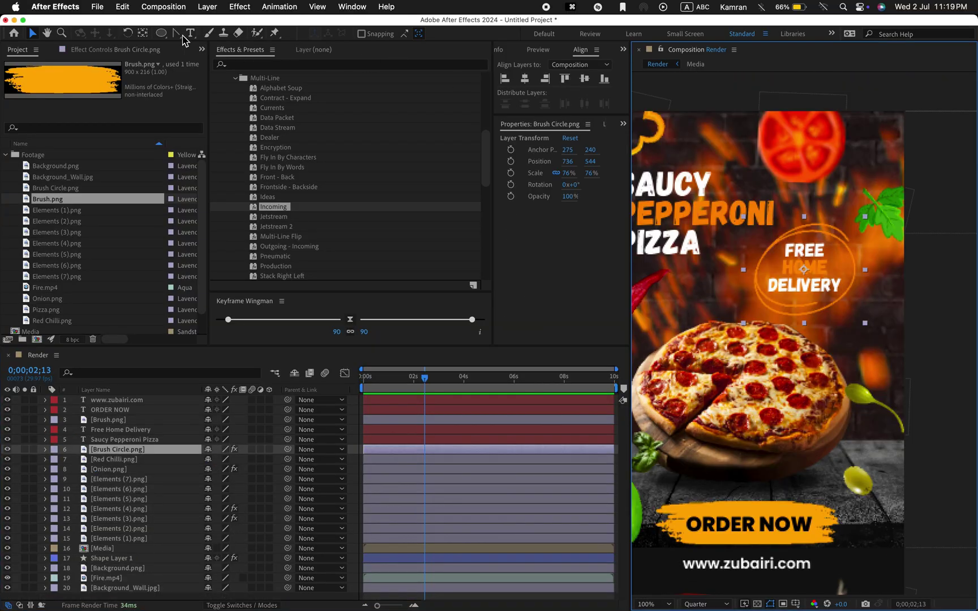
pyautogui.moveTo(178, 33); pyautogui.dragTo(215, 40)
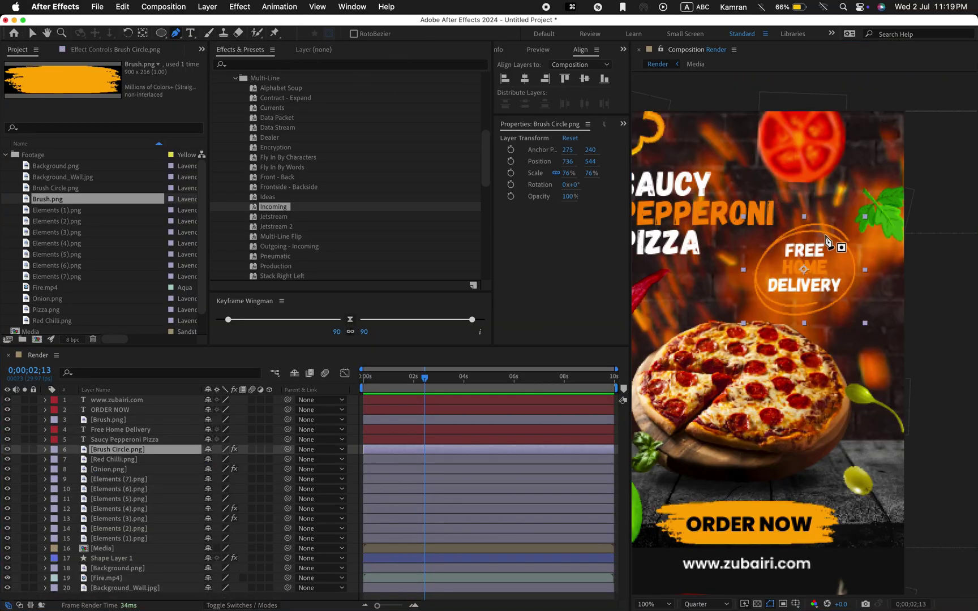
pyautogui.scroll(2, 882, 243)
pyautogui.press('space')
pyautogui.scroll(-1, 855, 255)
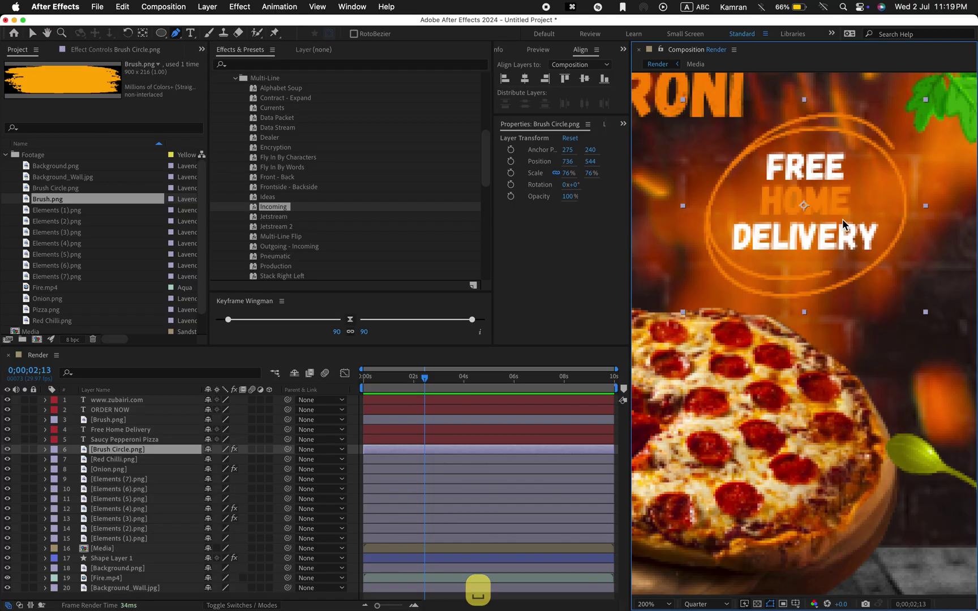
pyautogui.press('space')
pyautogui.moveTo(846, 214); pyautogui.dragTo(821, 296)
pyautogui.click(867, 230)
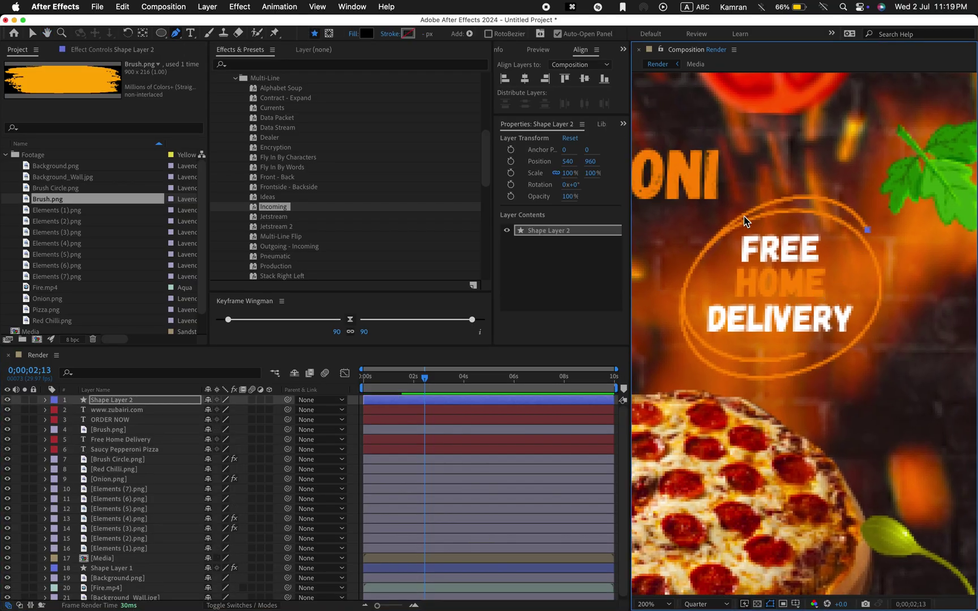
pyautogui.click(721, 231)
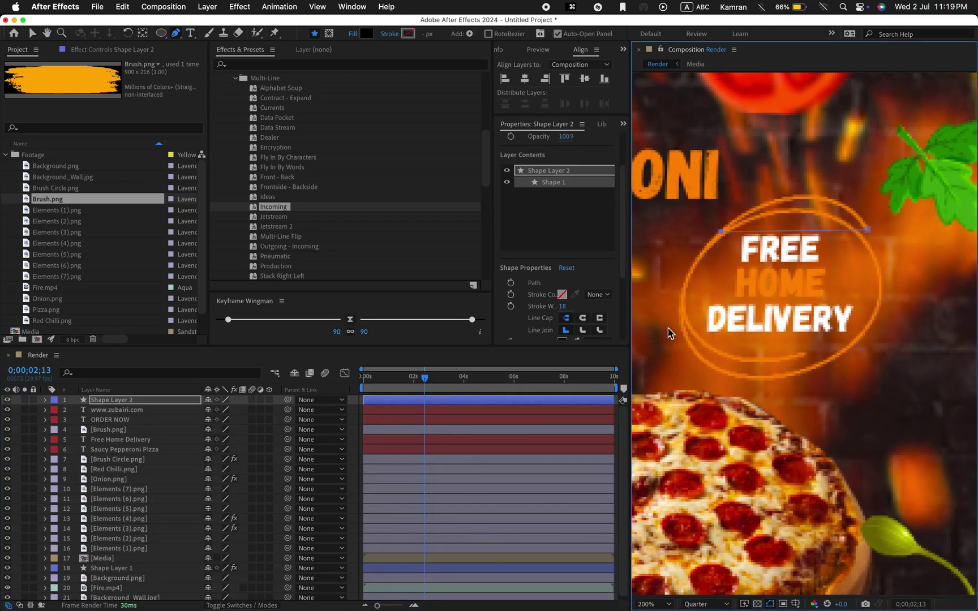
pyautogui.click(815, 368)
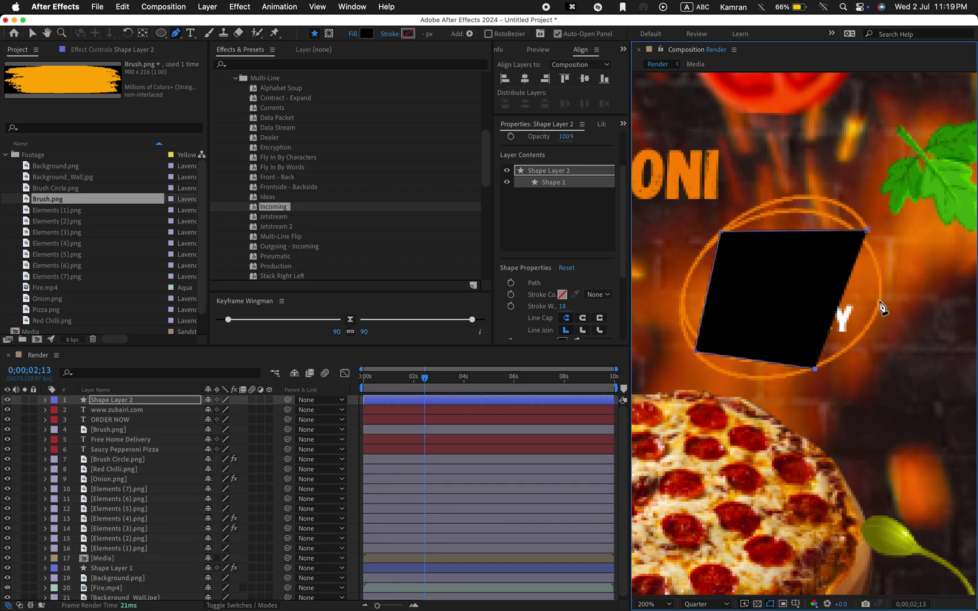
pyautogui.click(879, 301)
pyautogui.click(687, 277)
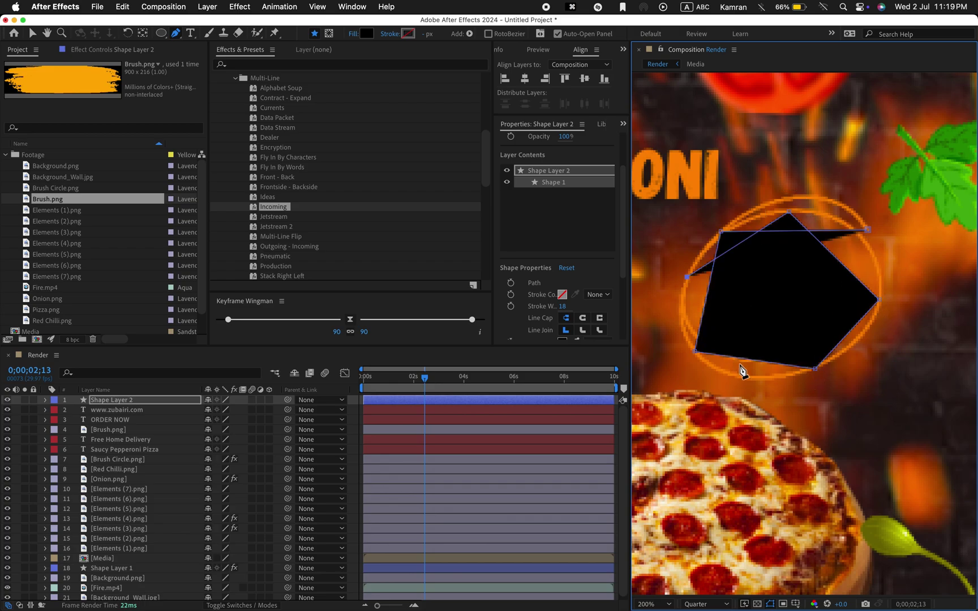
pyautogui.click(804, 345)
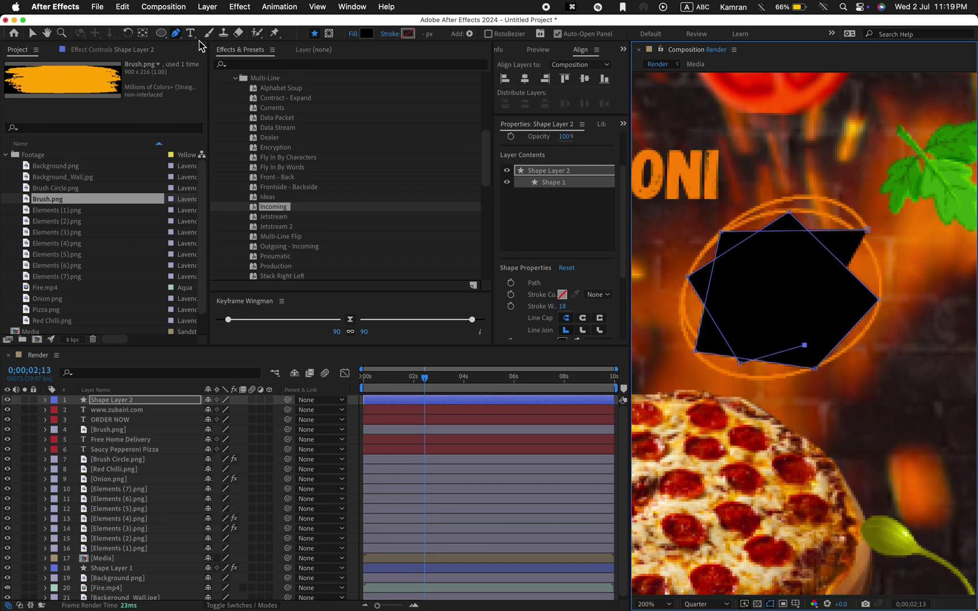
# - Curve the path's corners along the upper part of the brush circle with the Convert Vertex tool
pyautogui.moveTo(175, 33); pyautogui.dragTo(222, 71)
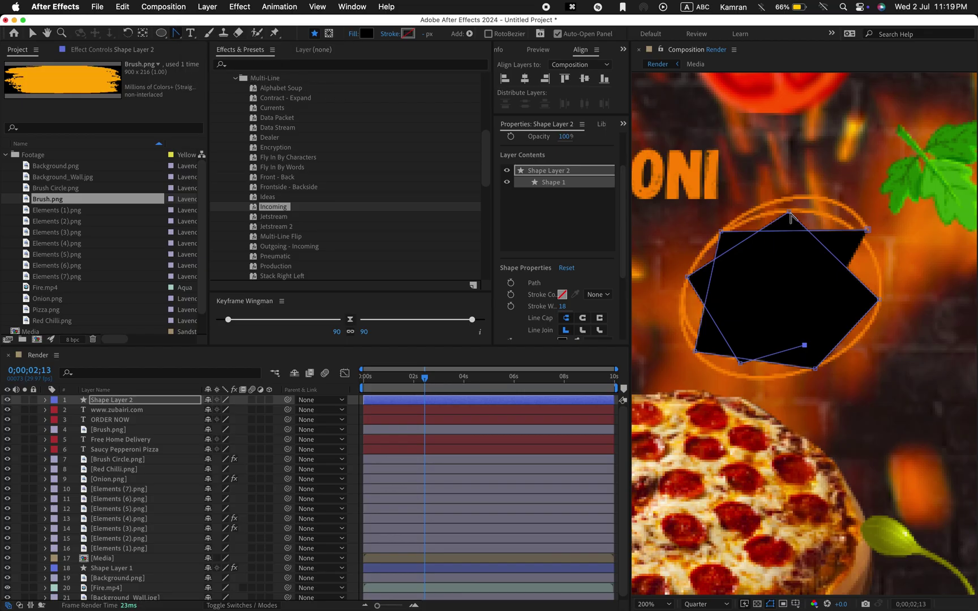
pyautogui.moveTo(790, 214); pyautogui.dragTo(849, 222)
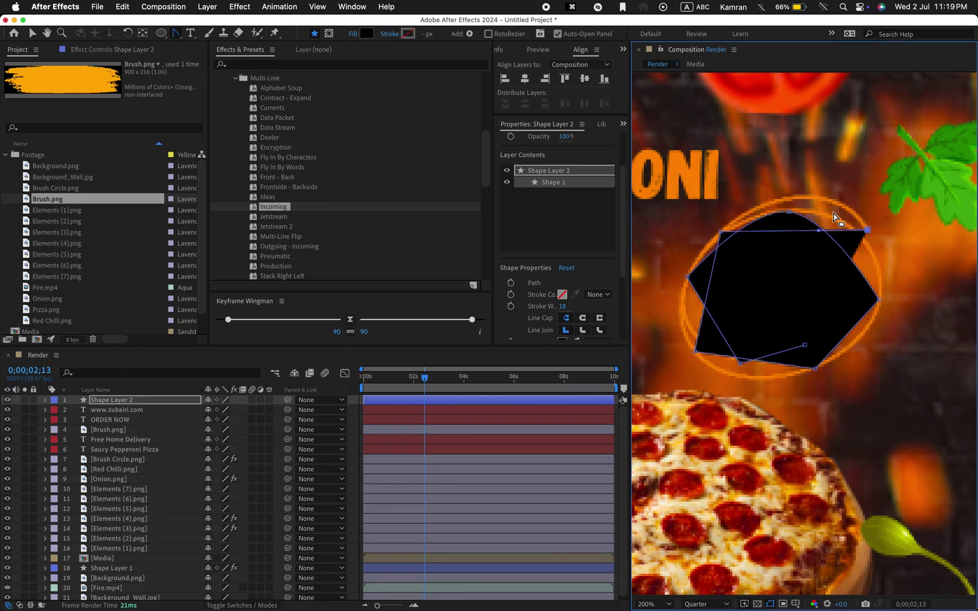
pyautogui.moveTo(737, 234); pyautogui.dragTo(707, 211)
# - Remove the fill from the traced brush-circle path and give it a solid colour stroke
pyautogui.click(354, 33)
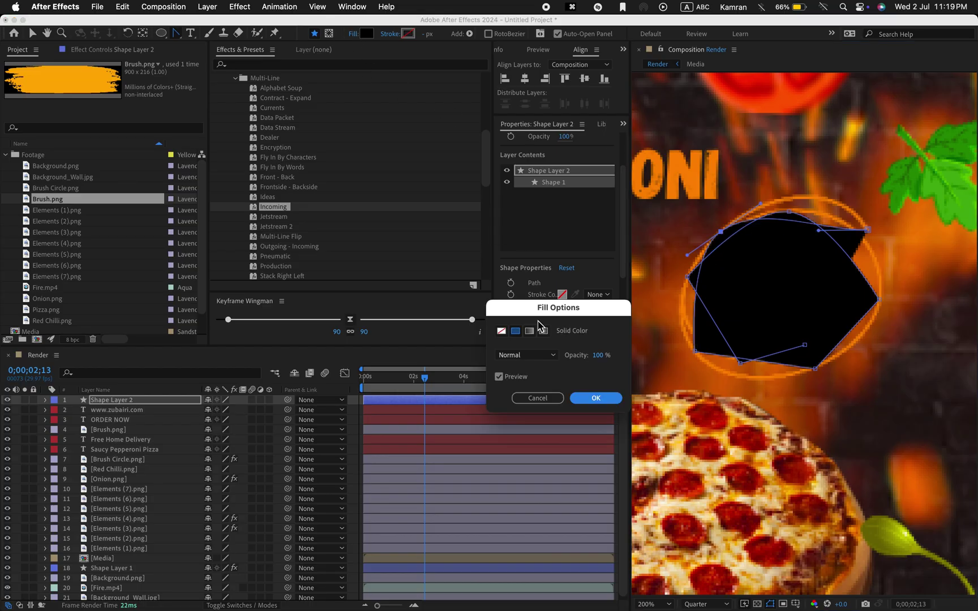
pyautogui.click(501, 331)
pyautogui.click(596, 398)
pyautogui.click(392, 34)
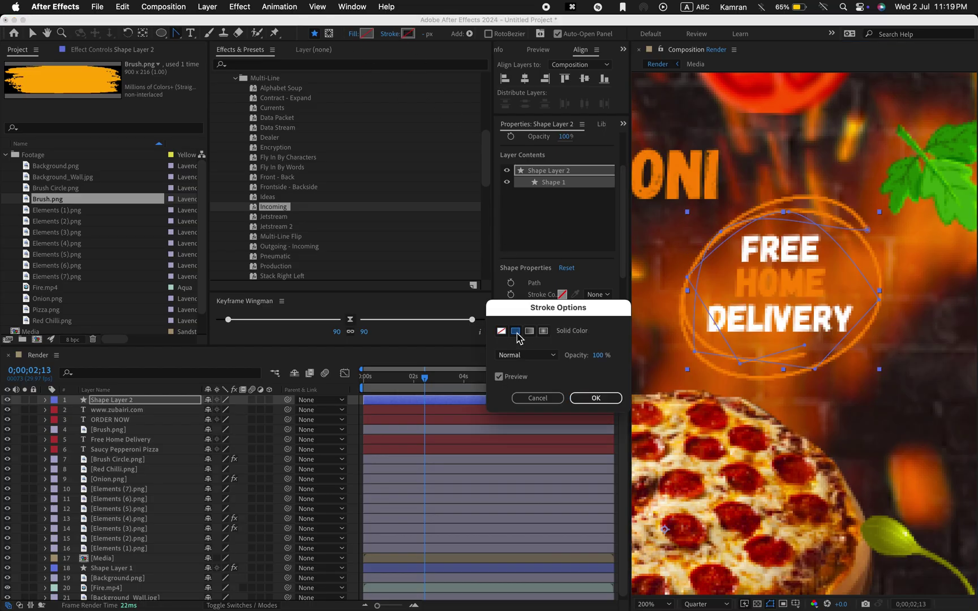
pyautogui.click(515, 330)
pyautogui.click(596, 398)
# - Curve the remaining corners along the lower part of the path so the stroke covers the brush circle
pyautogui.click(695, 351)
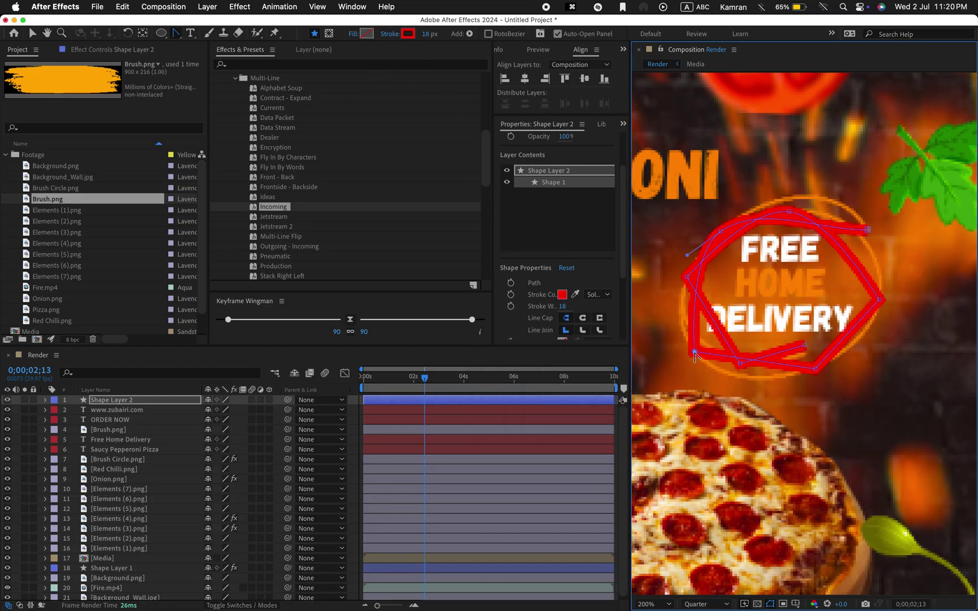
pyautogui.click(815, 369)
pyautogui.click(880, 301)
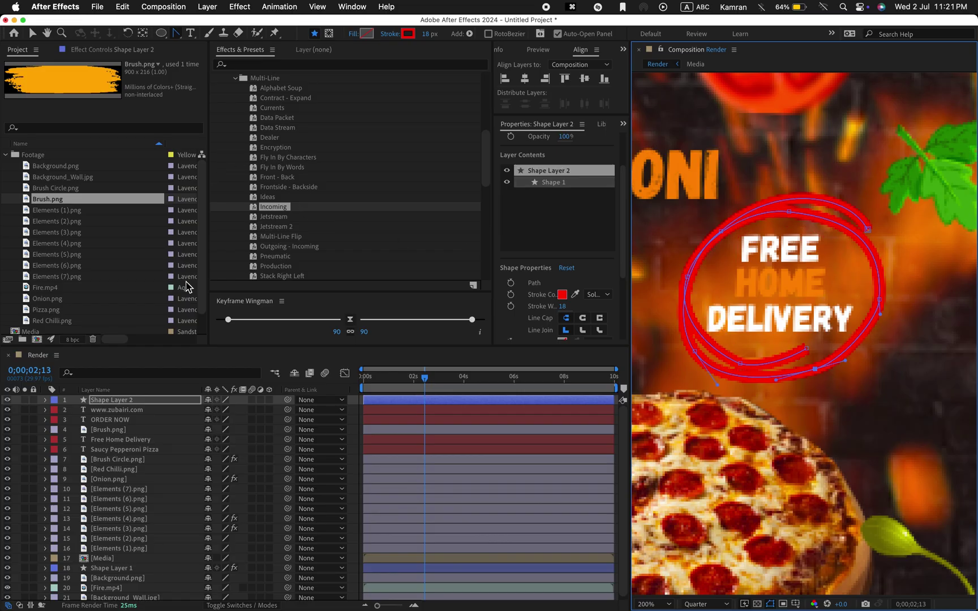
# - Add Trim Paths to Shape Layer 2
pyautogui.click(45, 400)
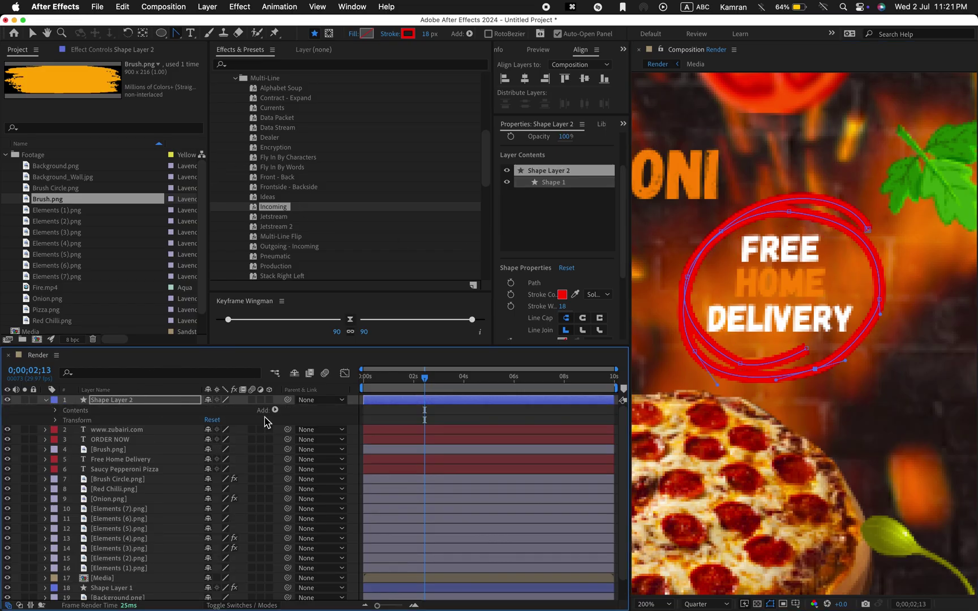
pyautogui.click(275, 411)
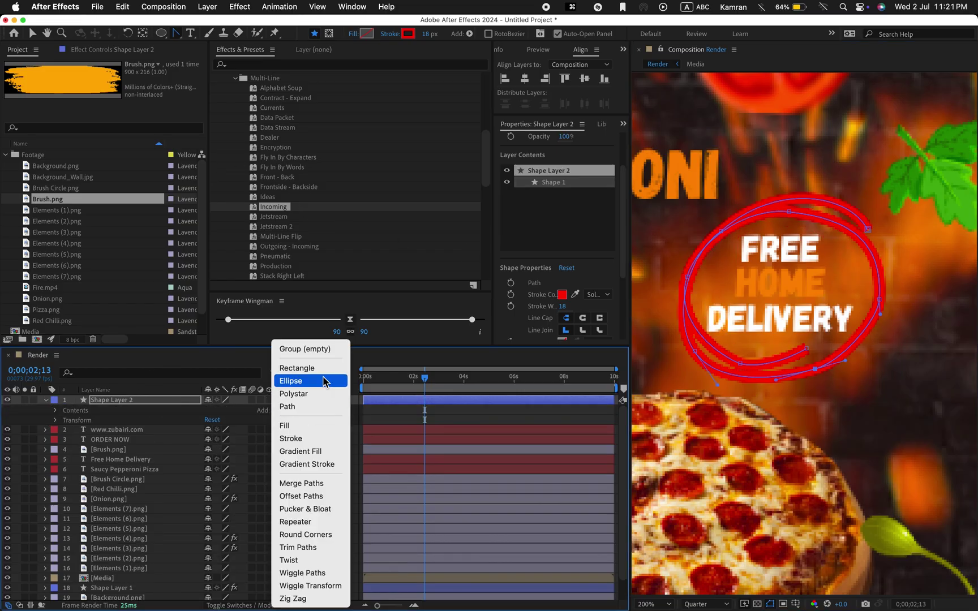
pyautogui.click(308, 549)
# - Keyframe the Trim Paths End of Shape Layer 2 at 0% at the timeline start and 100% at 1 second
pyautogui.moveTo(419, 374); pyautogui.dragTo(362, 376)
pyautogui.click(414, 605)
pyautogui.click(409, 385)
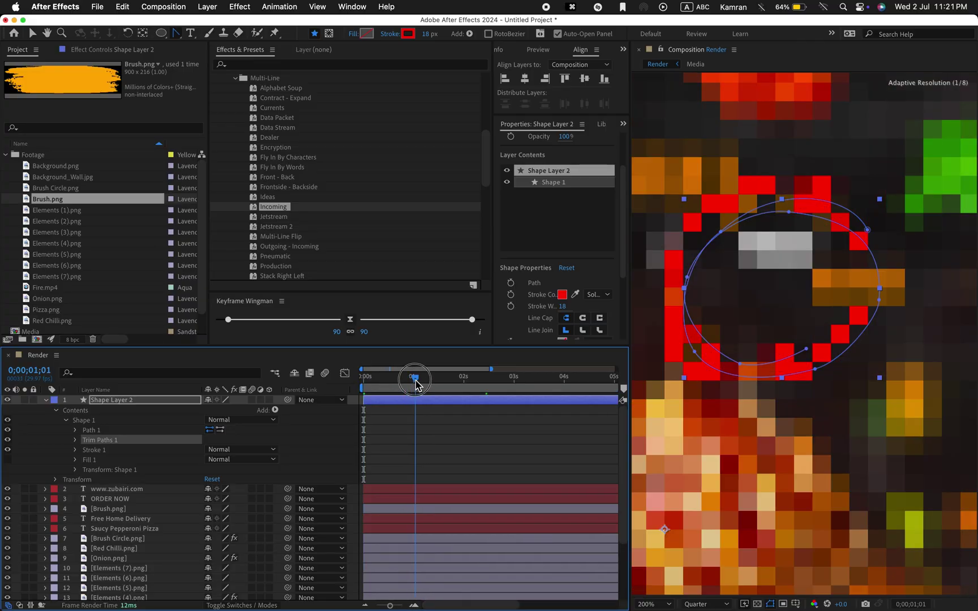
pyautogui.click(76, 440)
pyautogui.click(95, 459)
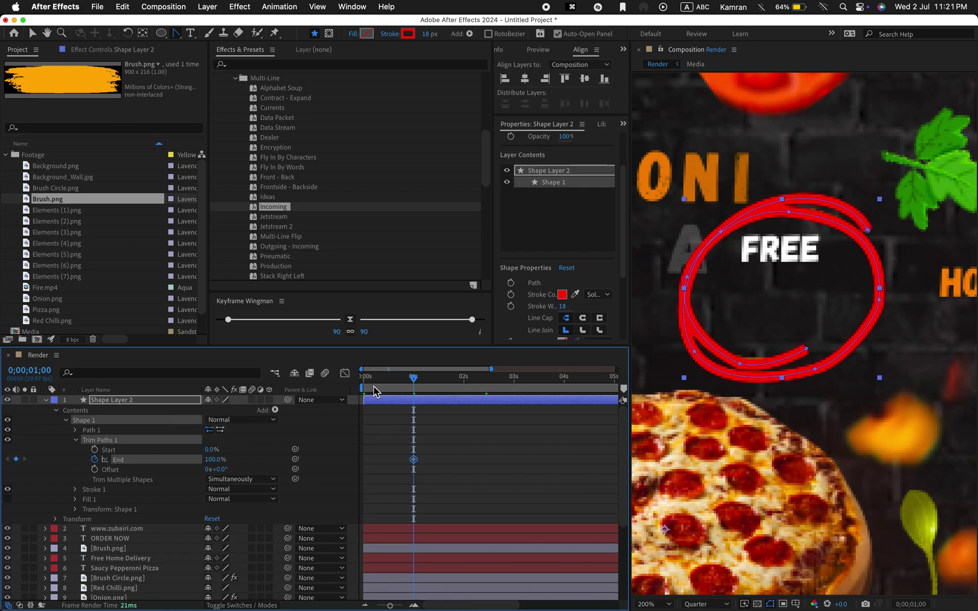
pyautogui.click(364, 389)
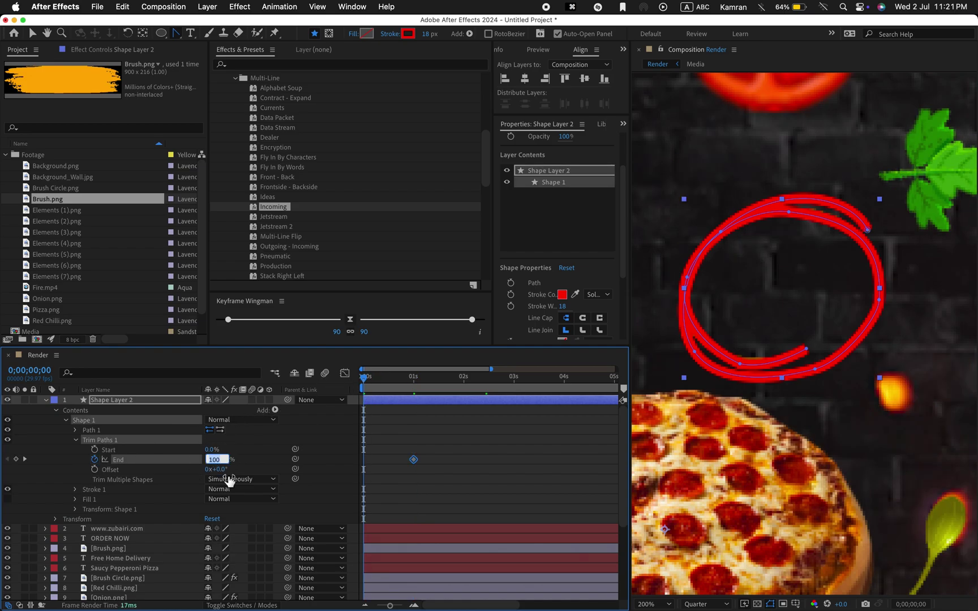
pyautogui.write('0')
pyautogui.press('Return')
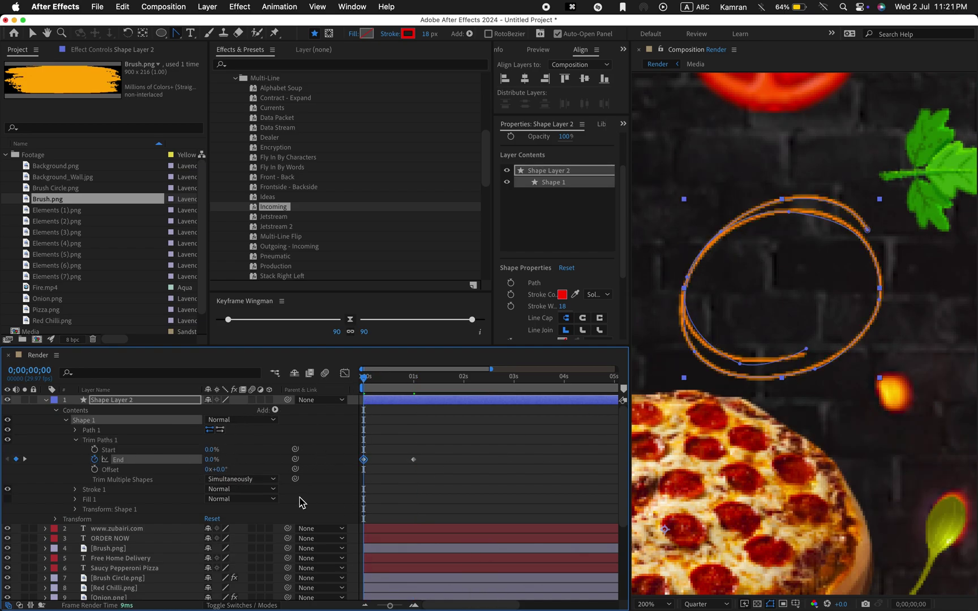
pyautogui.click(46, 400)
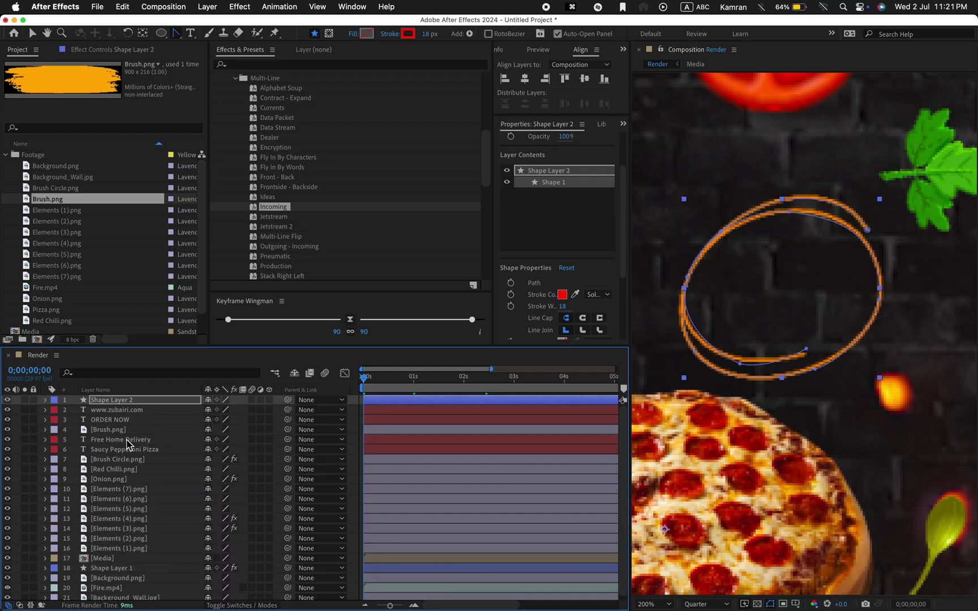
# - Move Shape Layer 2 directly above the Brush Circle.png layer in the layer stack
pyautogui.click(126, 440)
pyautogui.click(122, 409)
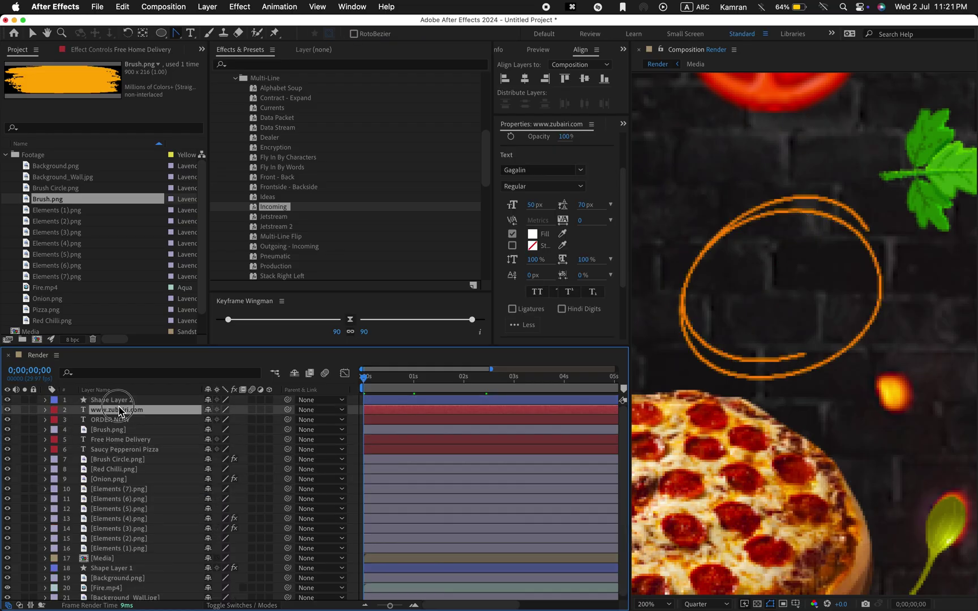
pyautogui.click(107, 430)
pyautogui.click(128, 461)
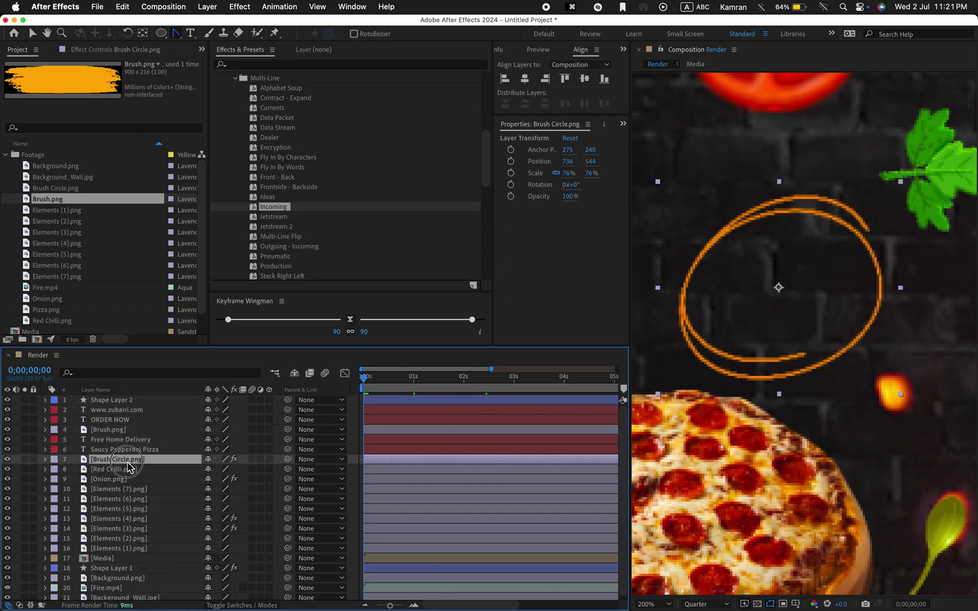
pyautogui.moveTo(141, 403)
pyautogui.mouseDown()
pyautogui.moveTo(163, 439)
pyautogui.moveTo(148, 469)
pyautogui.moveTo(134, 468)
pyautogui.mouseUp()
pyautogui.click(118, 463)
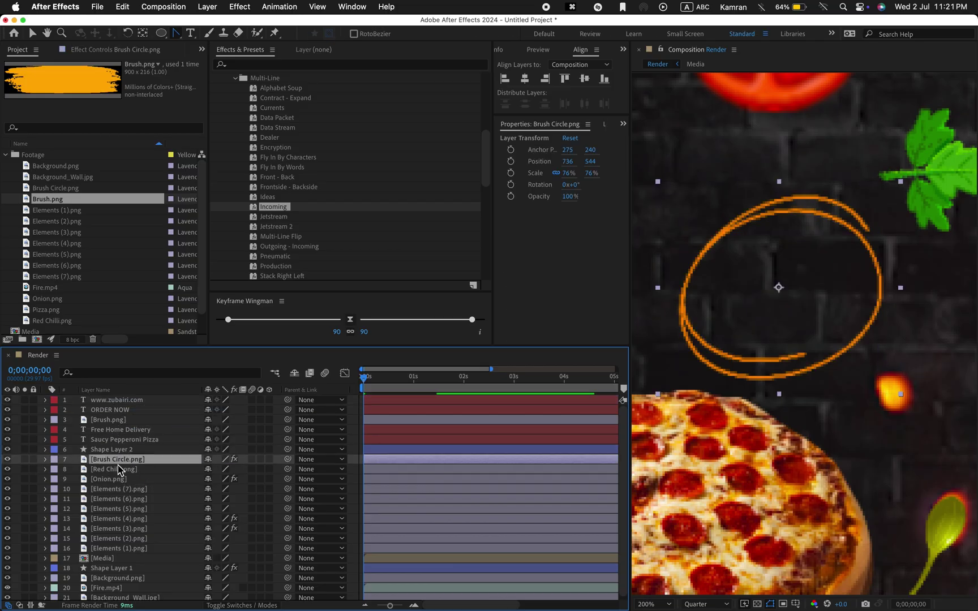
# - Set Shape Layer 2 as the track matte of Brush Circle.png and preview the draw-on animation
pyautogui.click(145, 451)
pyautogui.click(245, 605)
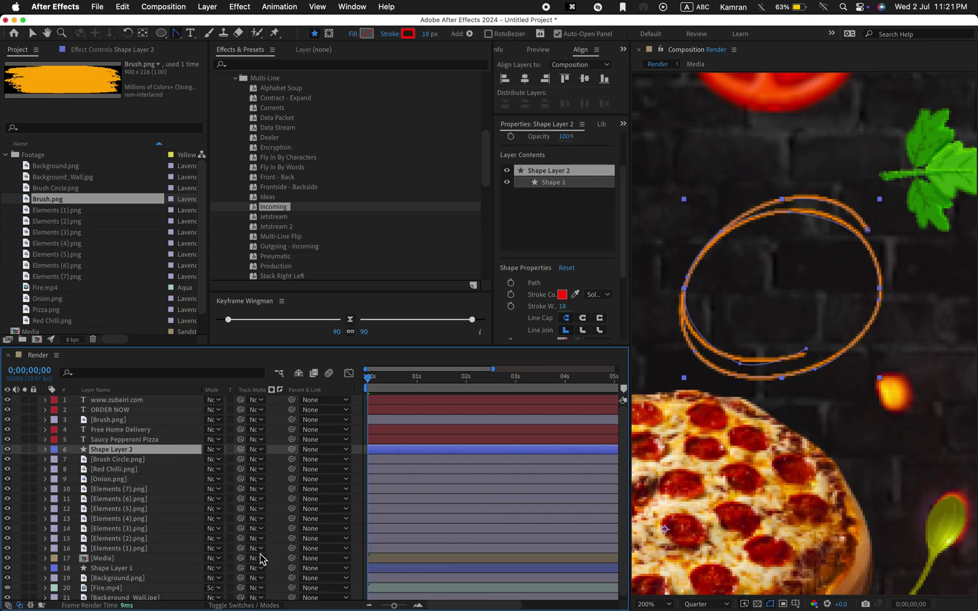
pyautogui.click(253, 459)
pyautogui.click(297, 408)
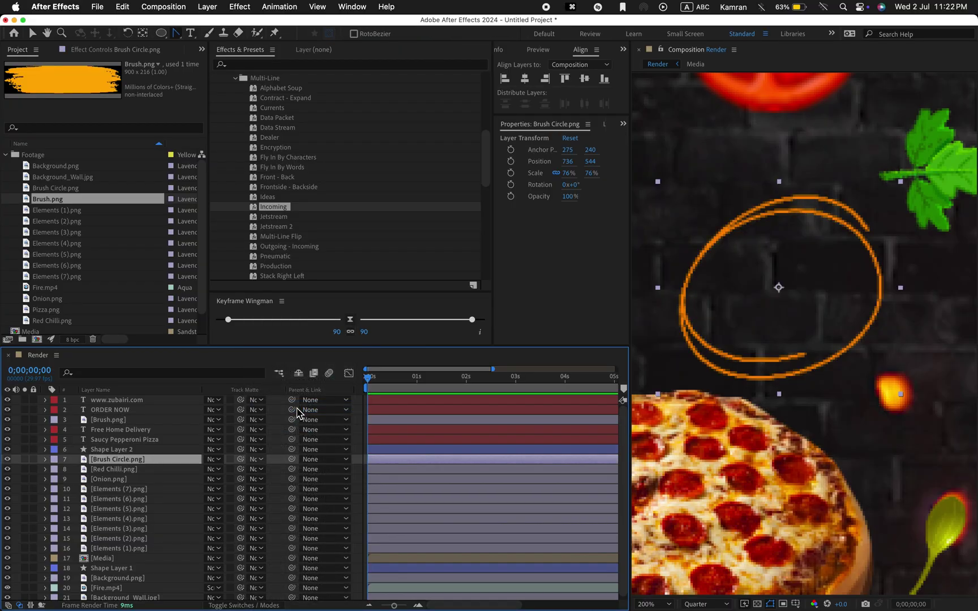
pyautogui.press('space')
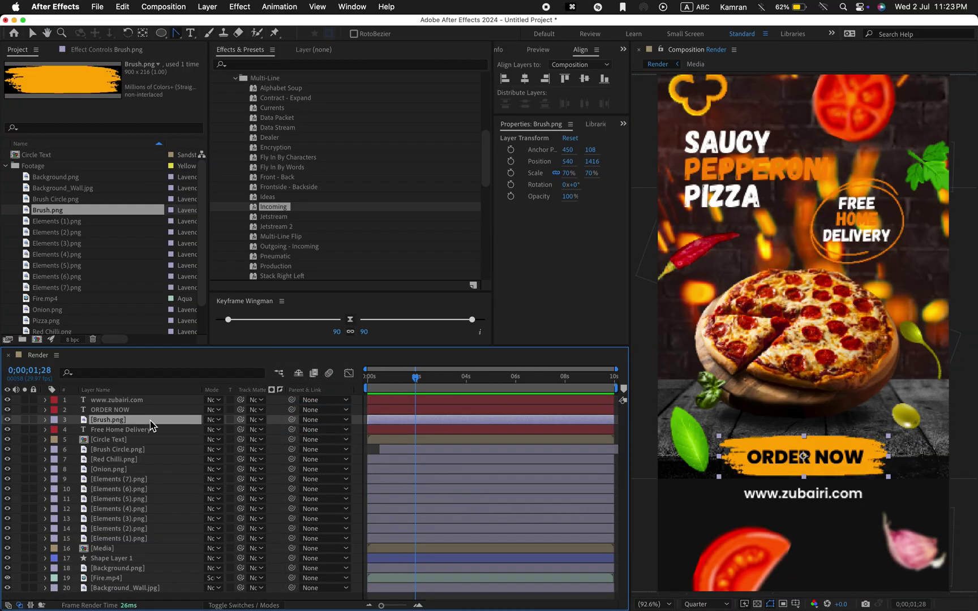
# - Pre-compose the Brush.png layer behind the ORDER NOW text under the default name Brush.png Comp 1
pyautogui.rightClick(152, 425)
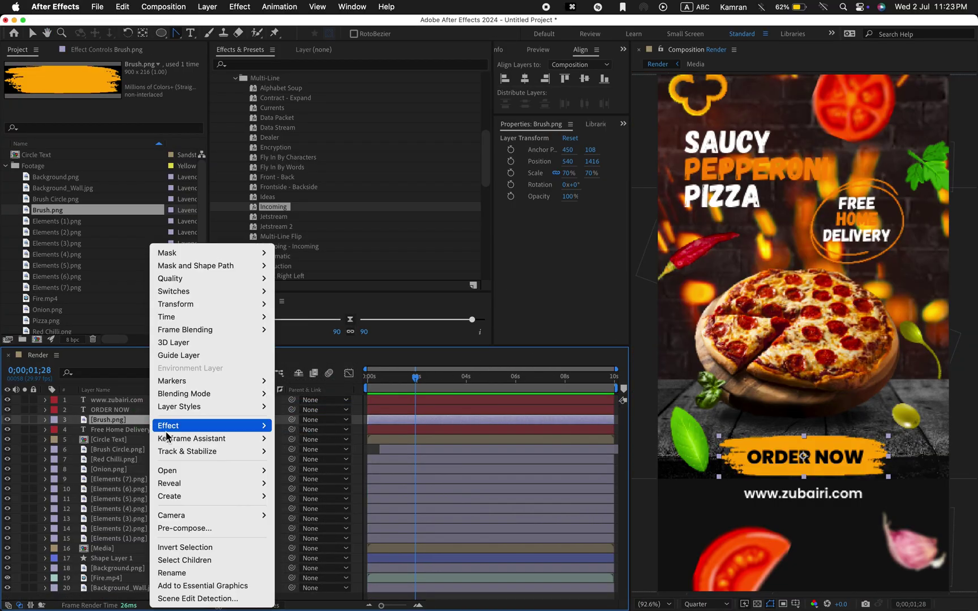
pyautogui.click(194, 528)
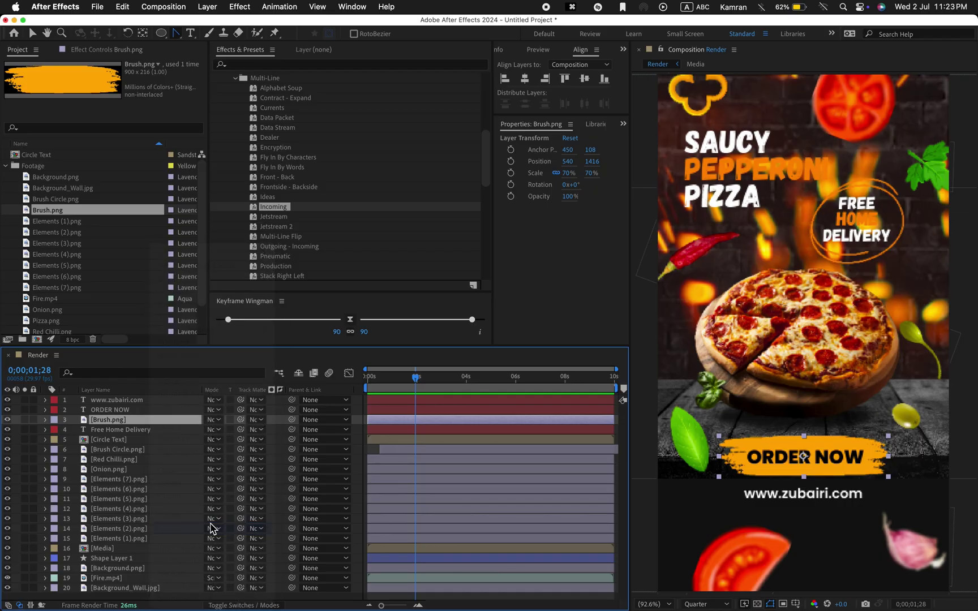
pyautogui.click(651, 433)
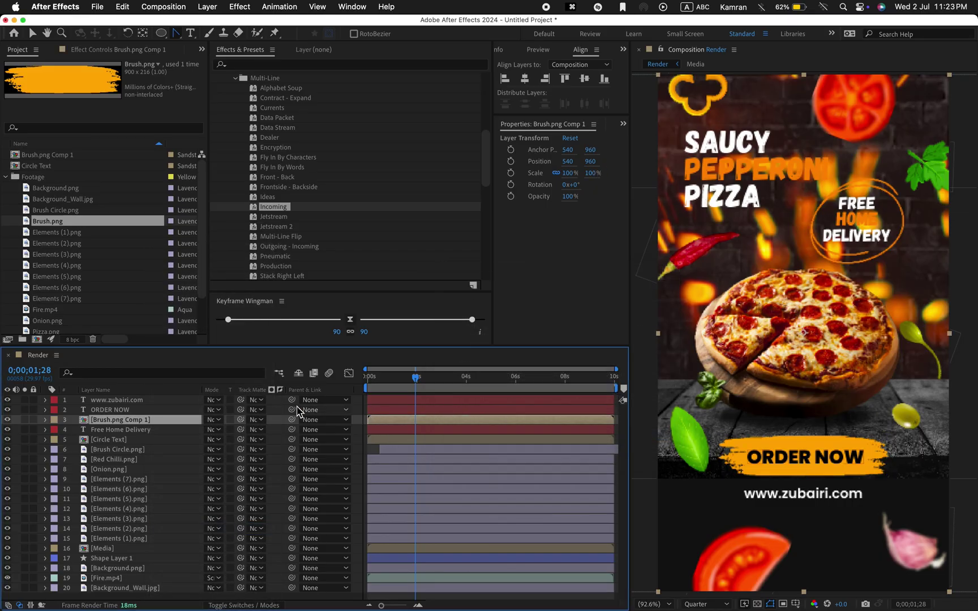
# - Open Brush.png Comp 1, duplicate its brush layer, and move the copy straight up to about Y 1310
pyautogui.doubleClick(119, 421)
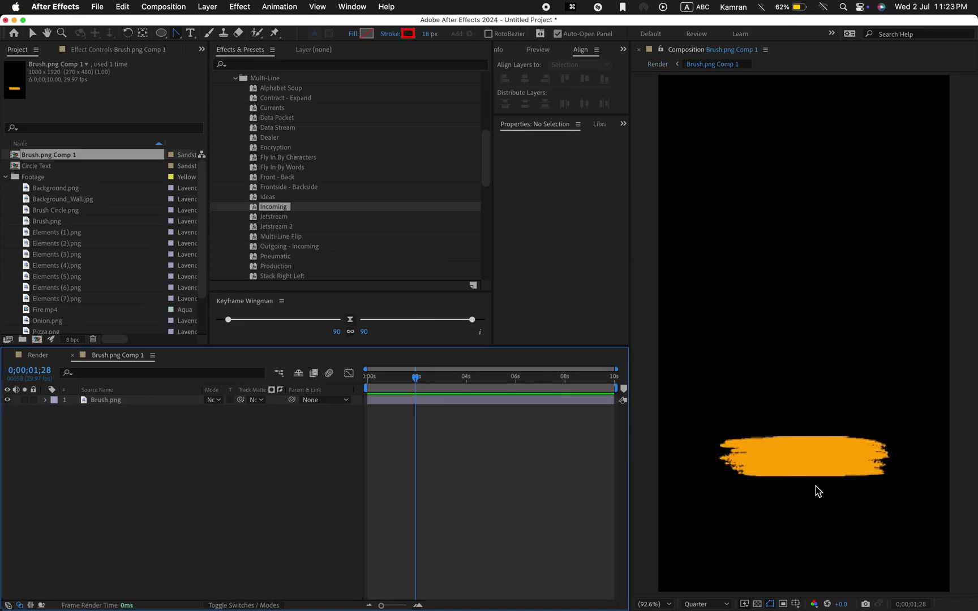
pyautogui.click(752, 458)
pyautogui.press('super+d')
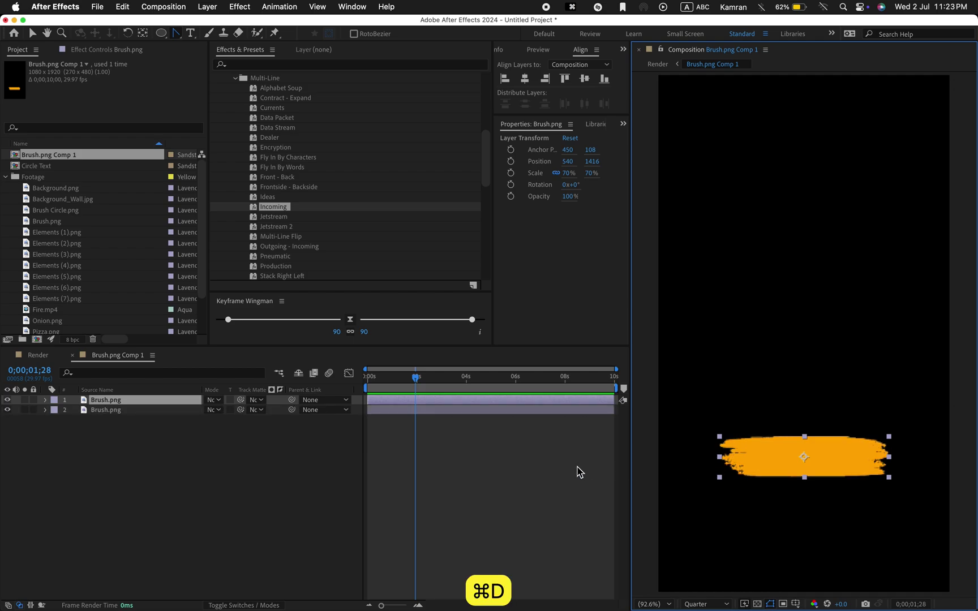
pyautogui.moveTo(812, 467); pyautogui.dragTo(817, 438)
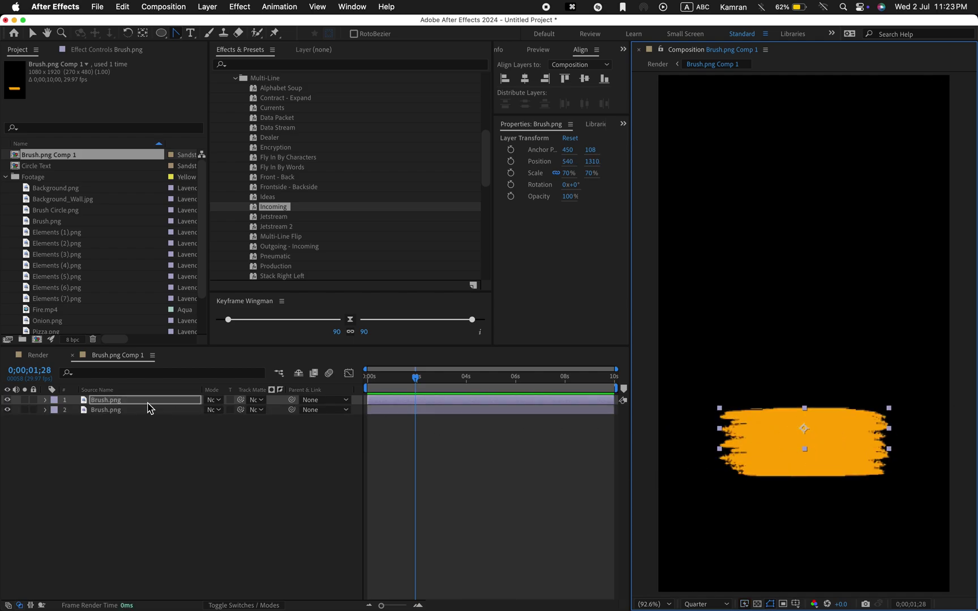
# - Keyframe the upper brush copy's Position at 1 second, and shift it sideways to about X 1099 at the timeline start
pyautogui.press('p')
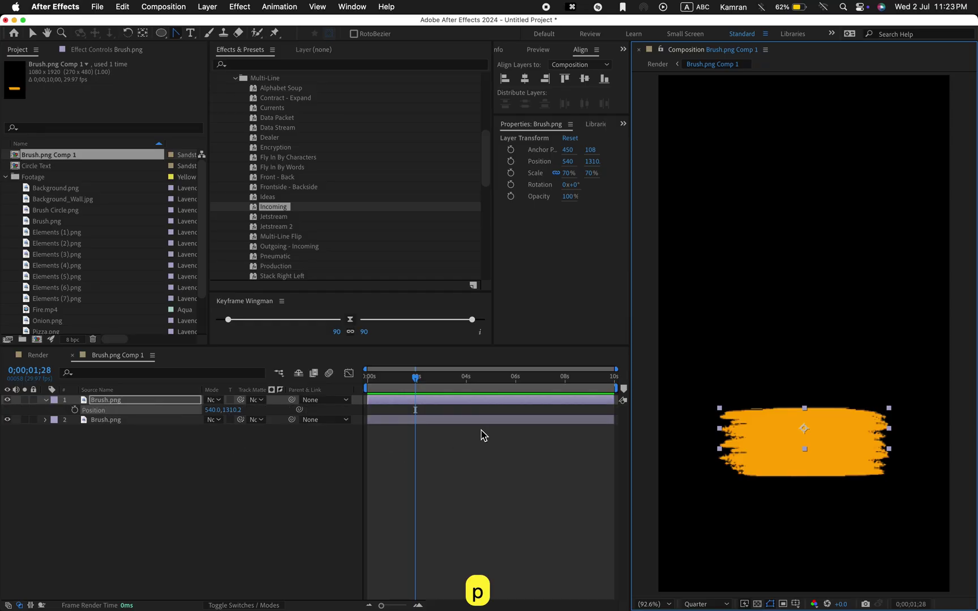
pyautogui.press('=')
pyautogui.click(417, 378)
pyautogui.click(73, 409)
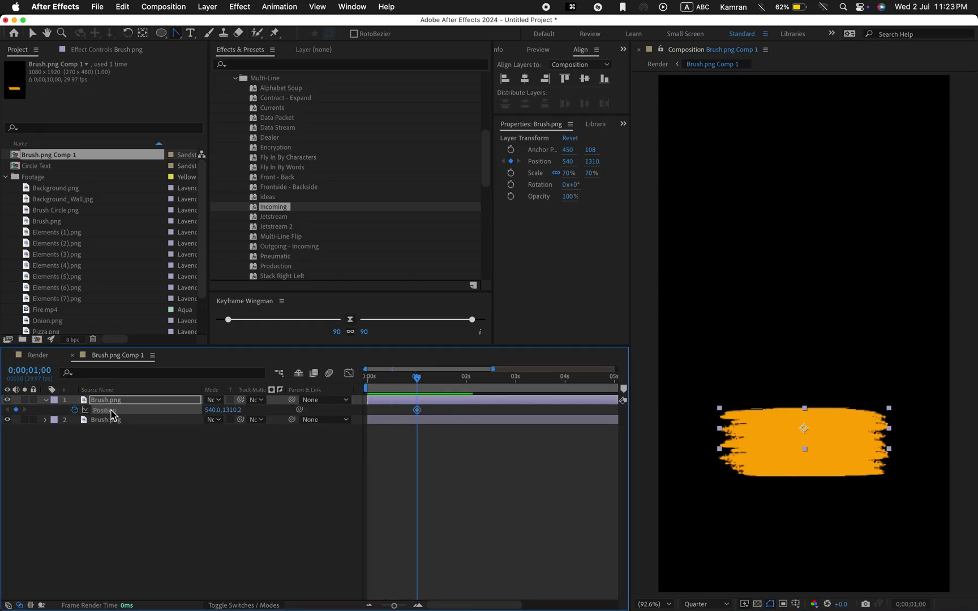
pyautogui.moveTo(393, 389); pyautogui.dragTo(323, 388)
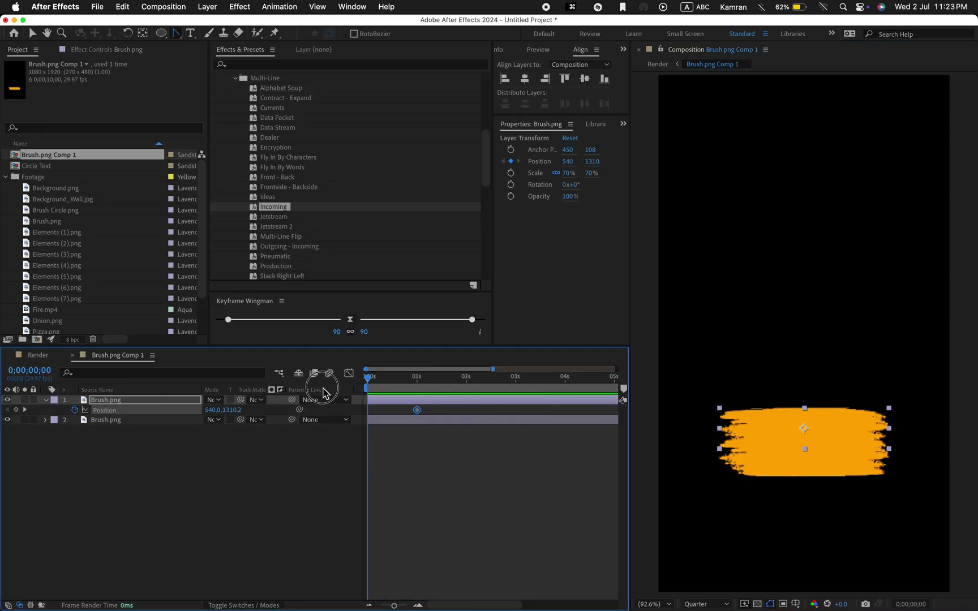
pyautogui.moveTo(792, 422); pyautogui.dragTo(943, 423)
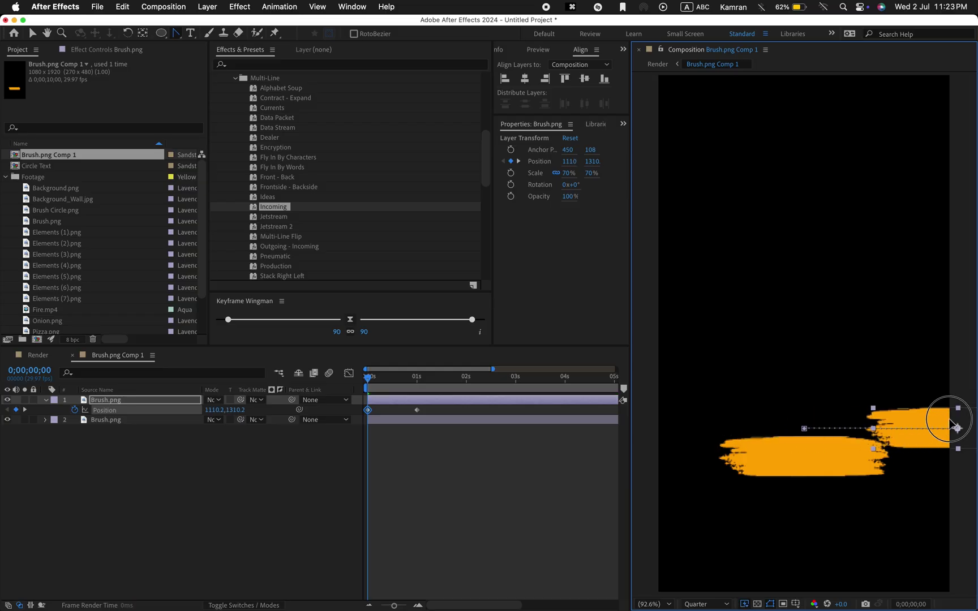
# - Set the upper Brush.png layer as the track matte of the lower Brush.png layer
pyautogui.click(256, 399)
pyautogui.click(236, 443)
pyautogui.click(262, 419)
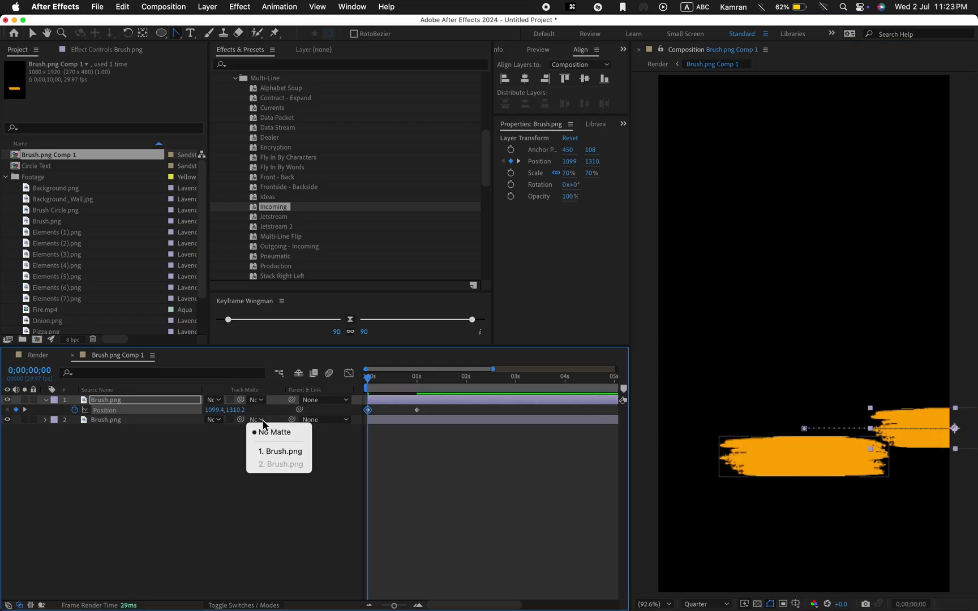
pyautogui.click(284, 451)
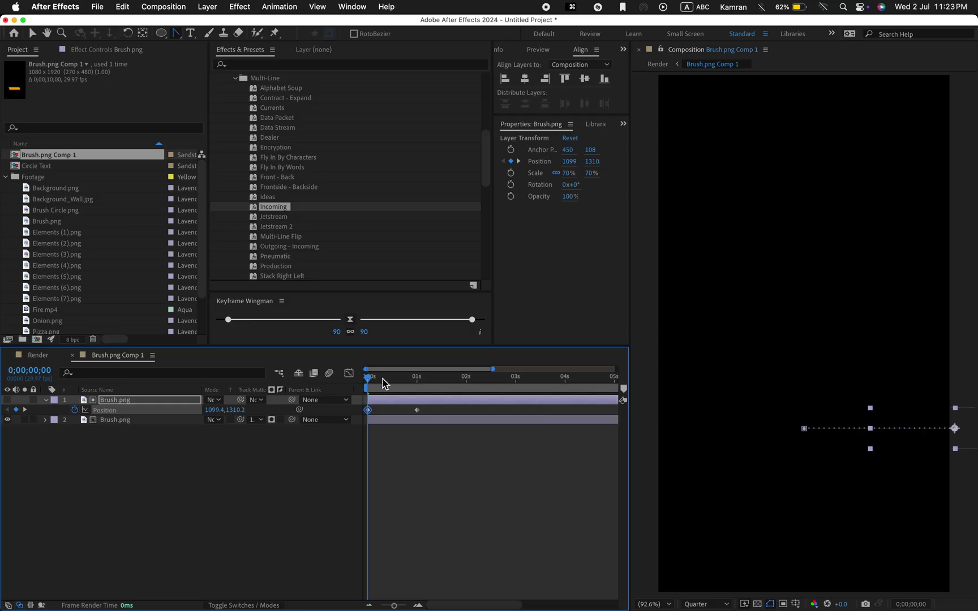
# - Ease both Position keyframes of the matte layer with Keyframe Wingman at 90 and preview the brush reveal
pyautogui.moveTo(383, 382); pyautogui.dragTo(460, 383)
pyautogui.moveTo(433, 406); pyautogui.dragTo(353, 426)
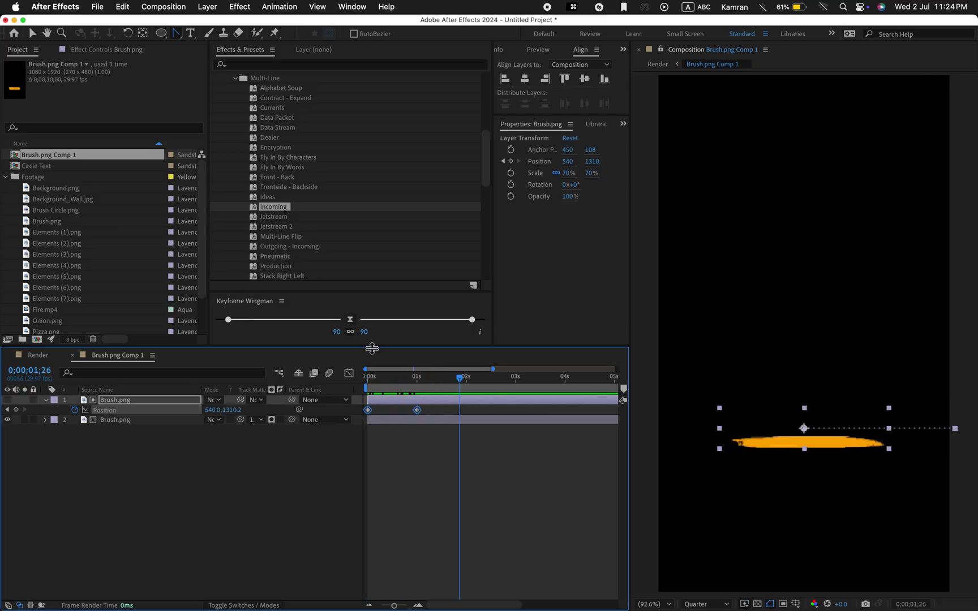
pyautogui.click(352, 321)
pyautogui.moveTo(392, 378); pyautogui.dragTo(354, 377)
pyautogui.press('space')
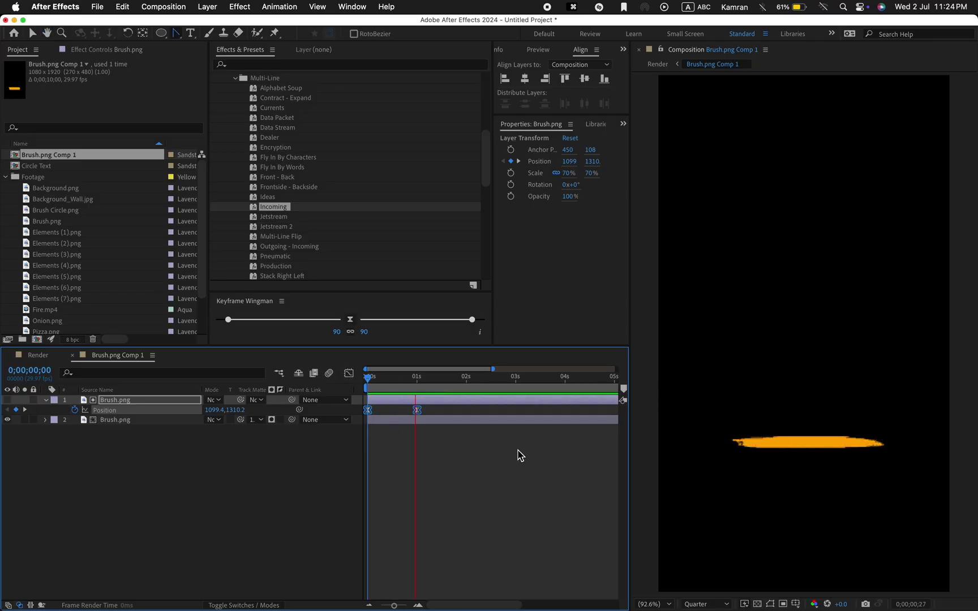
# - Duplicate the matte and brush layer pair together and select the topmost matte copy
pyautogui.moveTo(159, 434)
pyautogui.mouseDown()
pyautogui.moveTo(127, 426)
pyautogui.moveTo(135, 404)
pyautogui.moveTo(125, 409)
pyautogui.mouseUp()
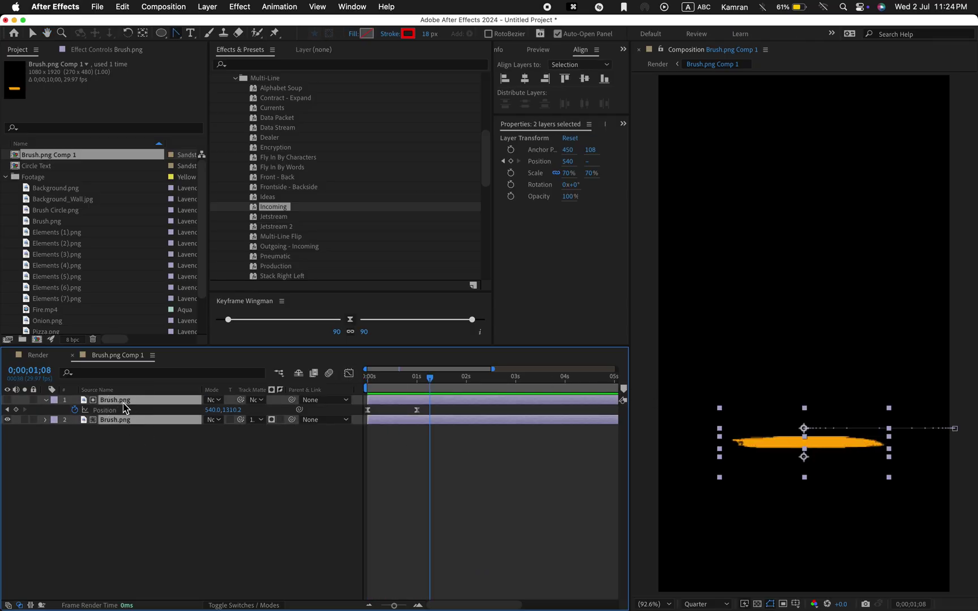
pyautogui.click(47, 400)
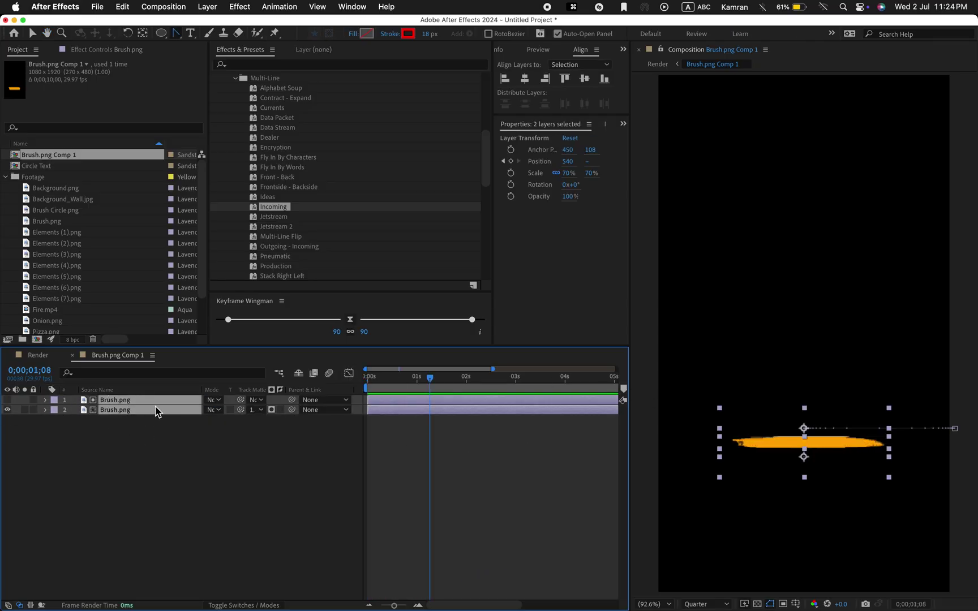
pyautogui.press('super+d')
pyautogui.click(141, 409)
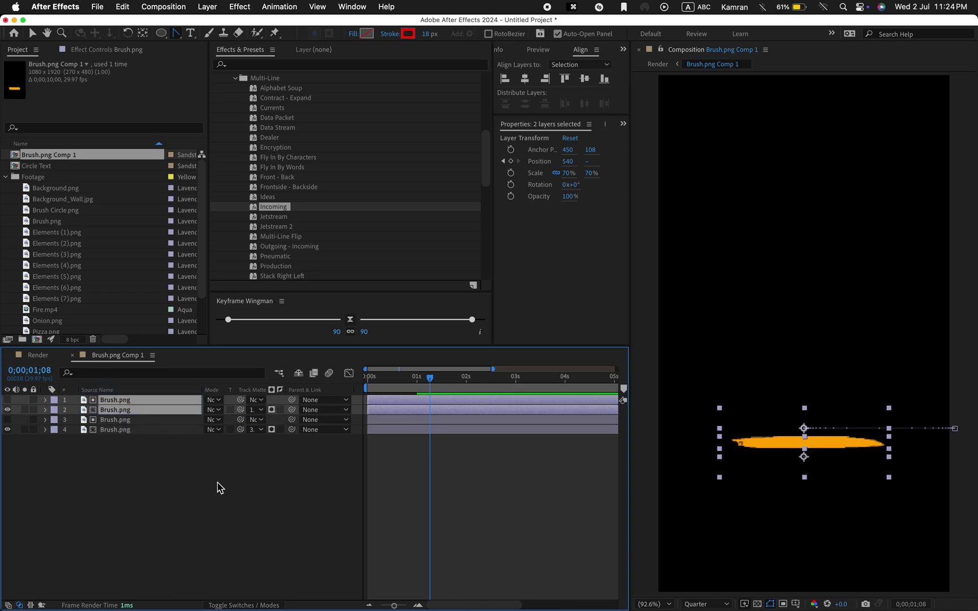
pyautogui.click(220, 488)
pyautogui.click(161, 401)
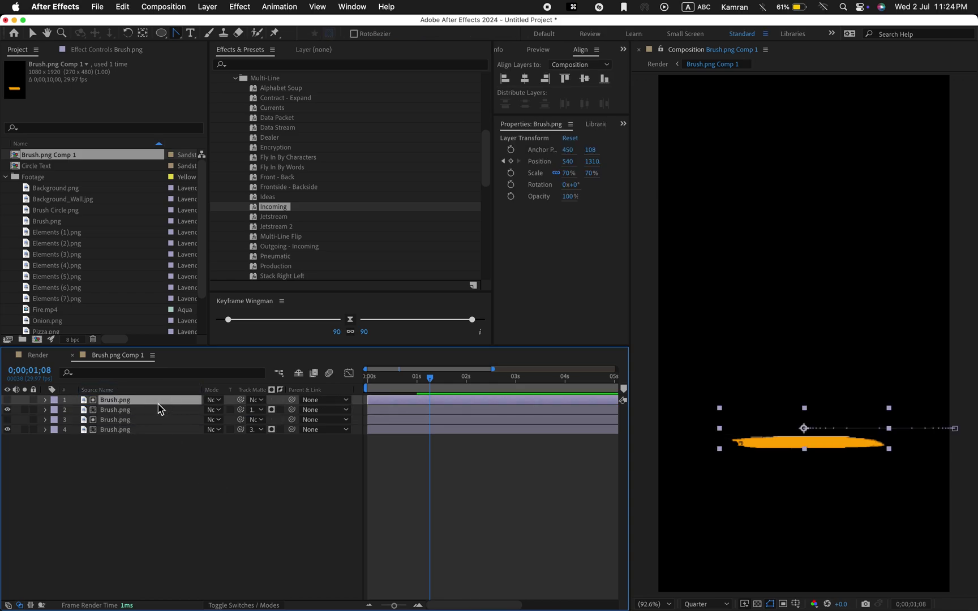
# - Remove the topmost matte copy's Position keyframes and move it down over the lower brush strip, to about 579, 1468
pyautogui.press('u')
pyautogui.click(75, 410)
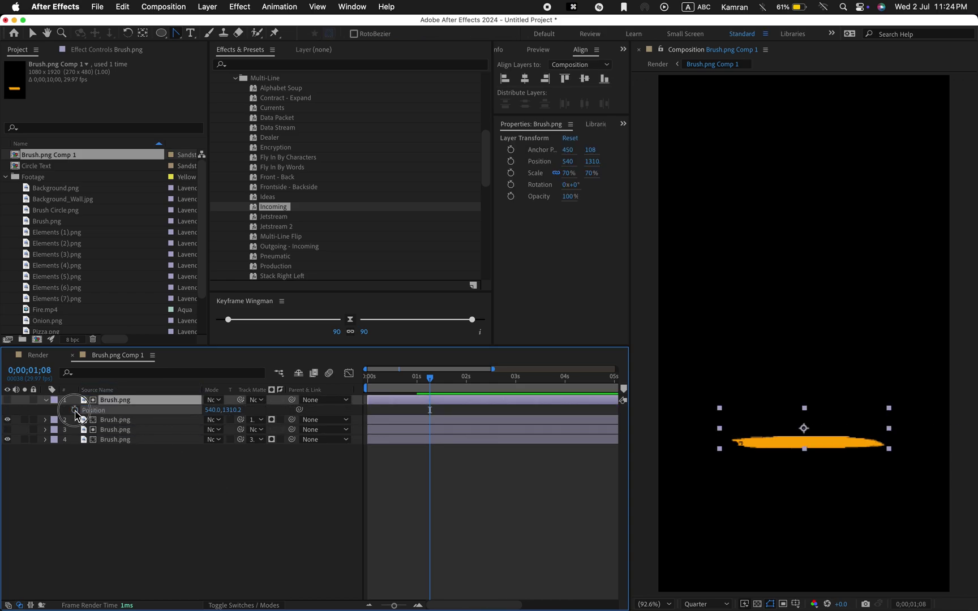
pyautogui.moveTo(781, 422)
pyautogui.mouseDown()
pyautogui.moveTo(800, 469)
pyautogui.moveTo(675, 471)
pyautogui.moveTo(806, 477)
pyautogui.mouseUp()
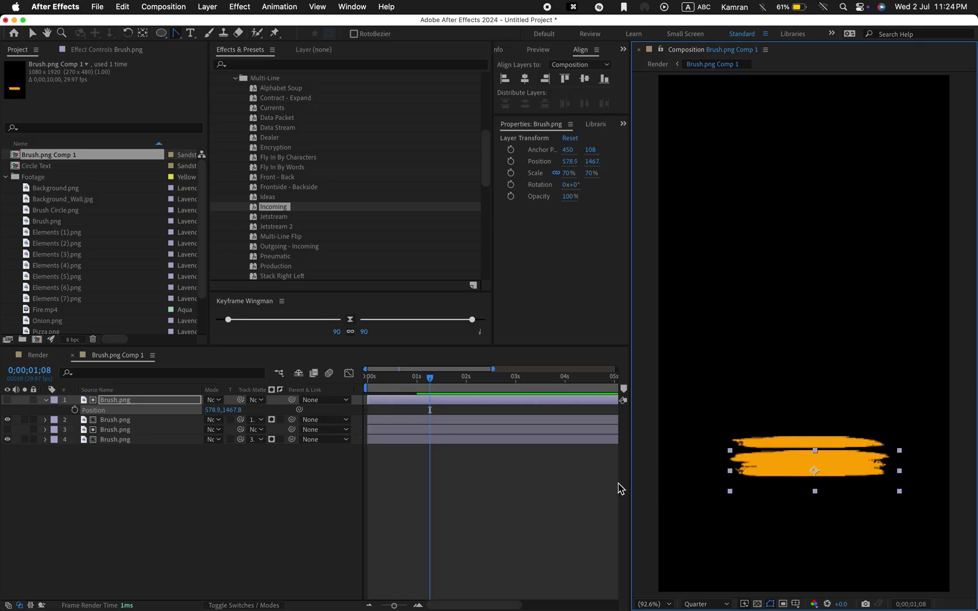
# - Keyframe the topmost matte's Position at 1 second, shift it to about X -114 at the timeline start, and preview the reveal
pyautogui.moveTo(429, 391); pyautogui.dragTo(417, 378)
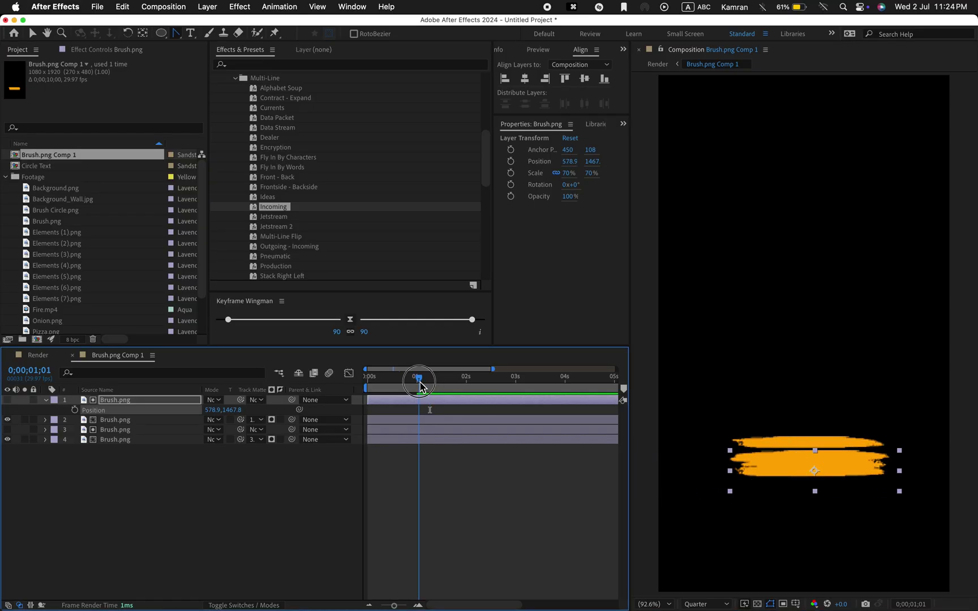
pyautogui.click(74, 409)
pyautogui.press('Home')
pyautogui.moveTo(798, 469); pyautogui.dragTo(612, 469)
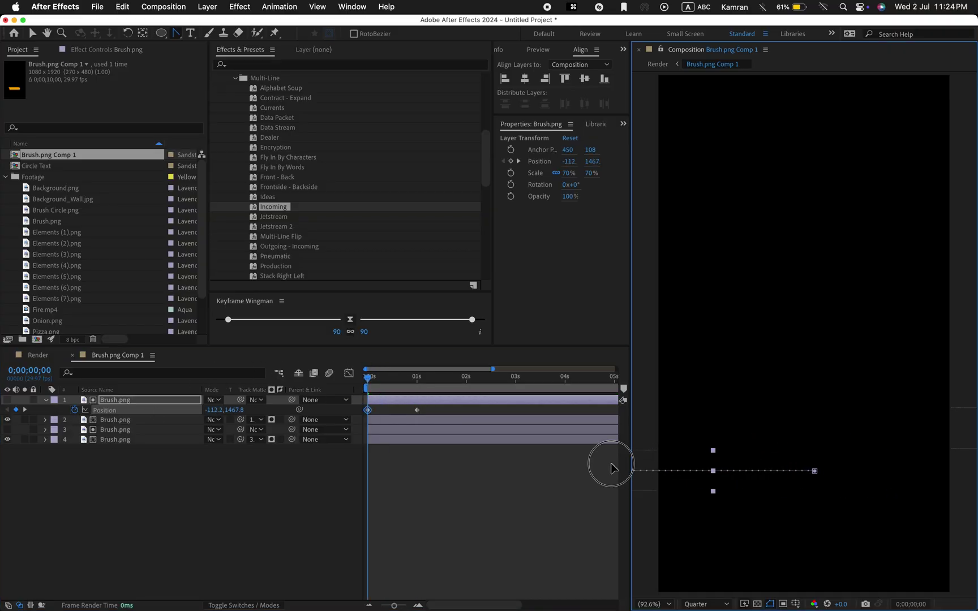
pyautogui.press('space')
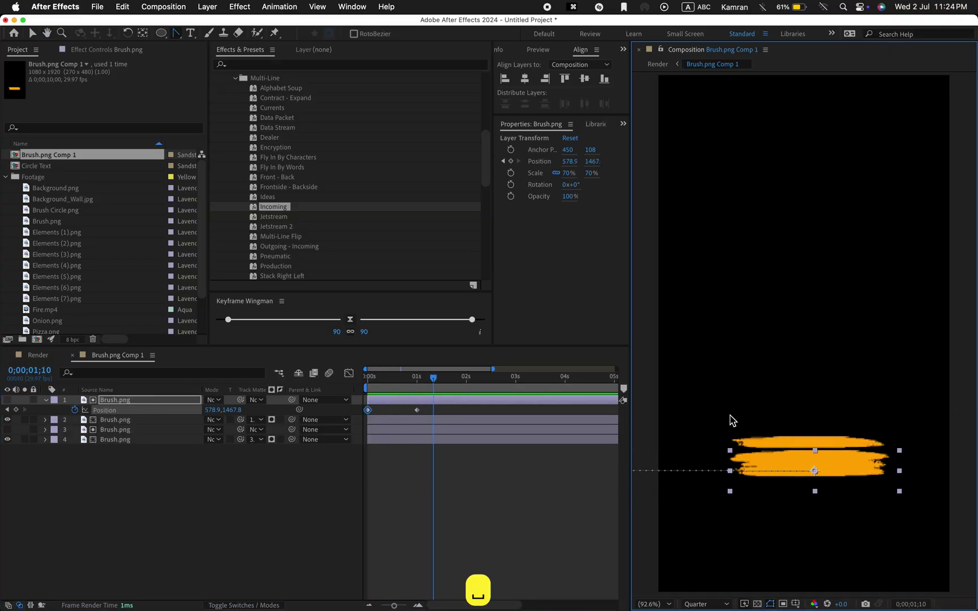
# - Move the original matte layer's 1-second Position keyframe down to about Y 1340 to close the gap between the strips
pyautogui.click(779, 430)
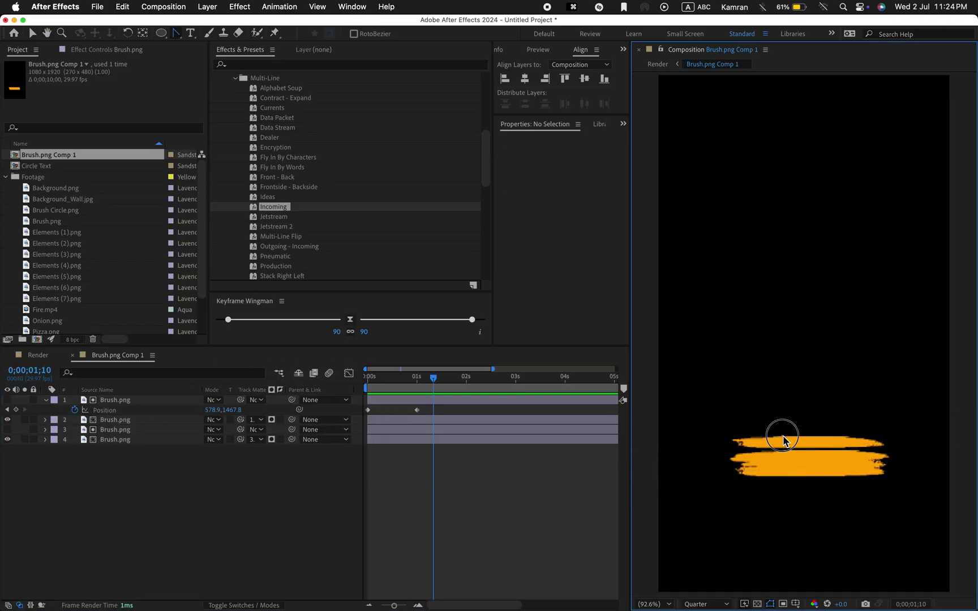
pyautogui.click(113, 421)
pyautogui.click(119, 430)
pyautogui.press('u')
pyautogui.click(420, 388)
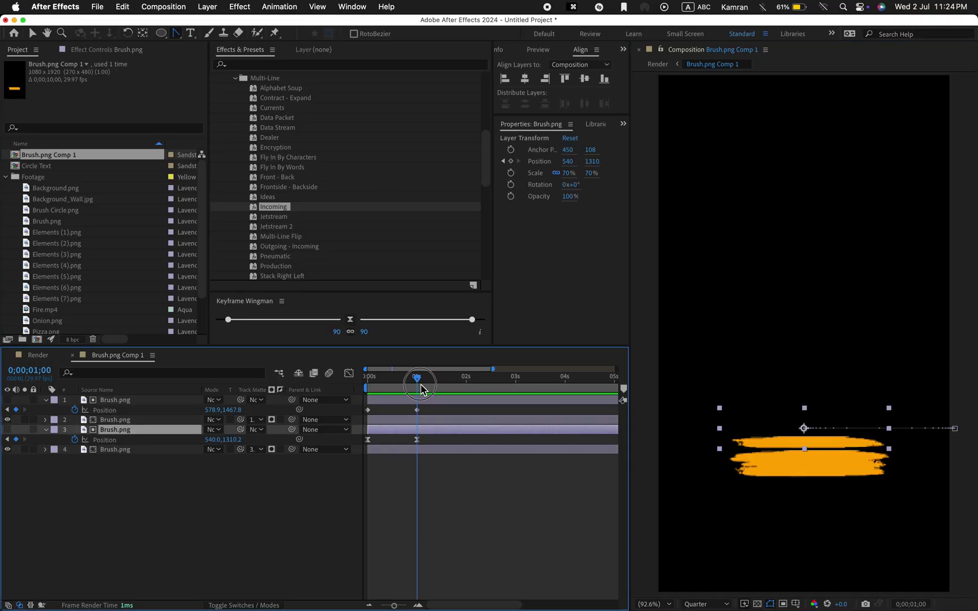
pyautogui.moveTo(827, 437); pyautogui.dragTo(827, 446)
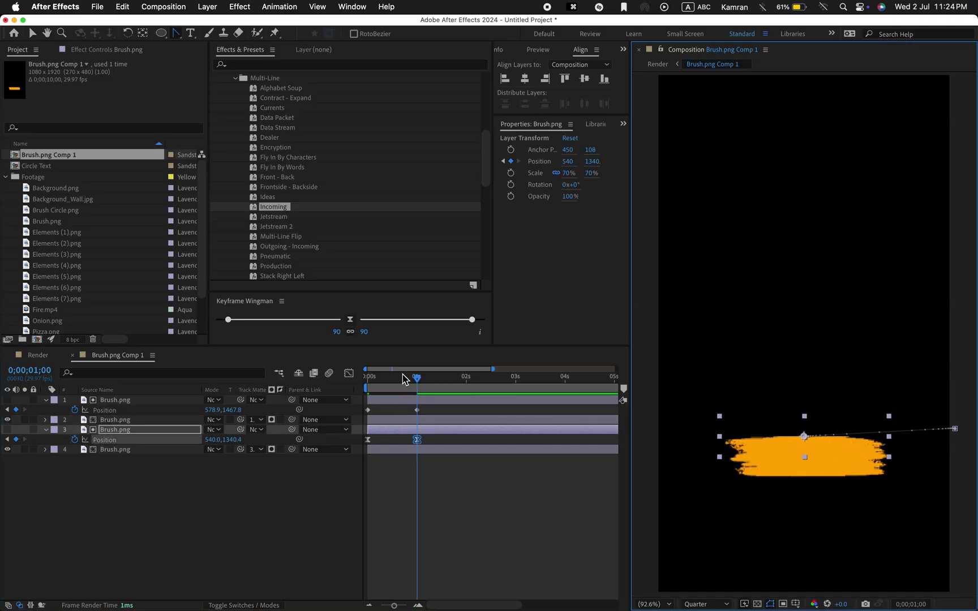
# - Lower the original matte's Position keyframe at the timeline start to about Y 1344 and preview the two-strip reveal
pyautogui.moveTo(404, 379); pyautogui.dragTo(329, 382)
pyautogui.moveTo(912, 448); pyautogui.dragTo(913, 457)
pyautogui.press('space')
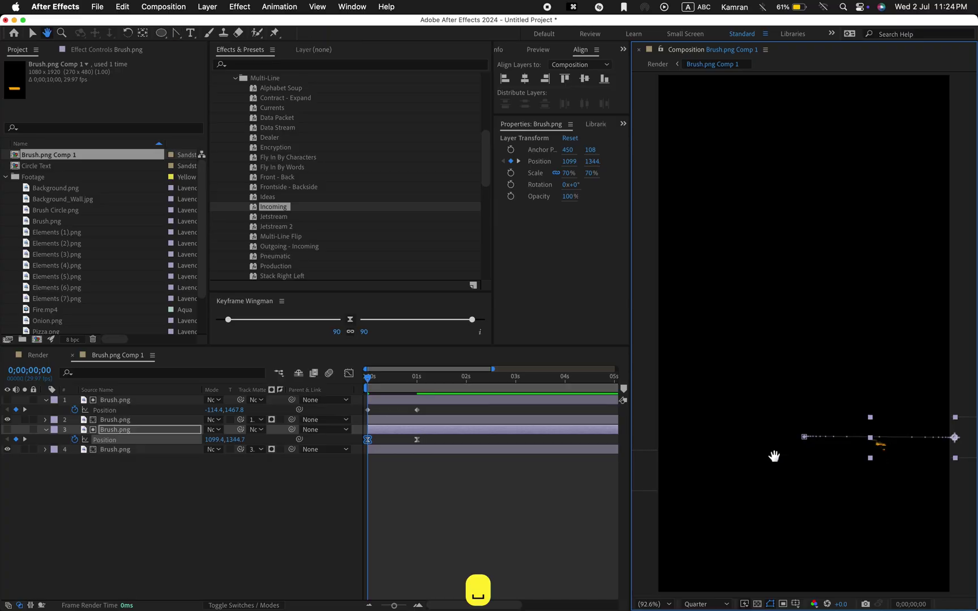
pyautogui.press('space')
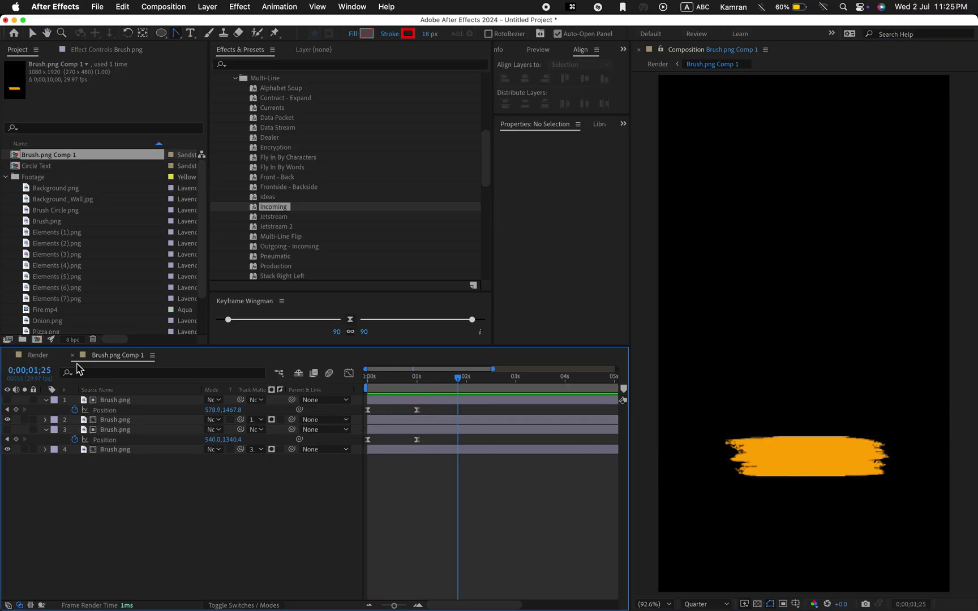
# - Close the brush composition, apply the Incoming preset to the ORDER NOW text at 0;00;00;15 in Render, and preview the animation
pyautogui.click(72, 355)
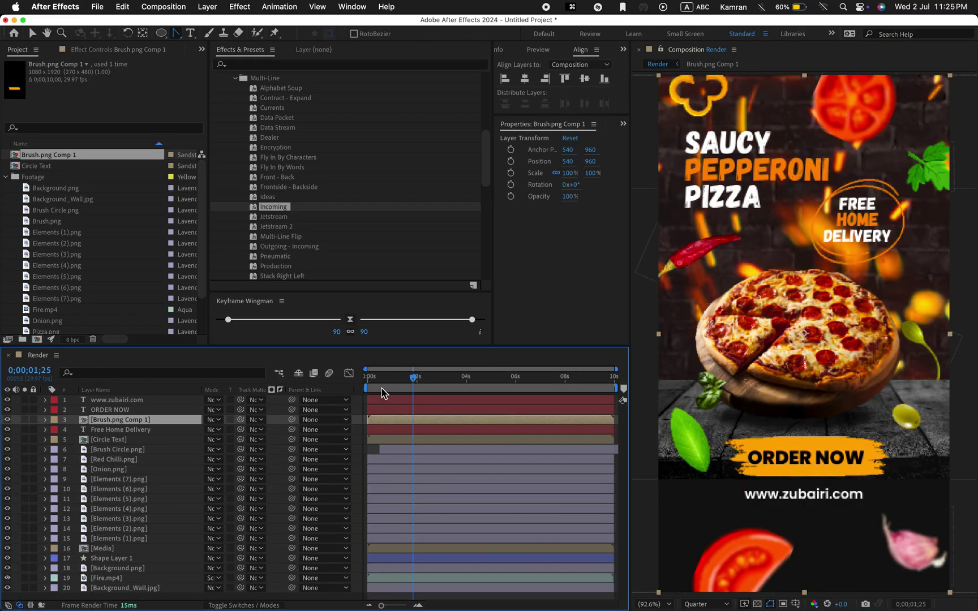
pyautogui.moveTo(392, 378)
pyautogui.mouseDown()
pyautogui.moveTo(375, 378)
pyautogui.moveTo(419, 380)
pyautogui.moveTo(421, 403)
pyautogui.moveTo(379, 385)
pyautogui.mouseUp()
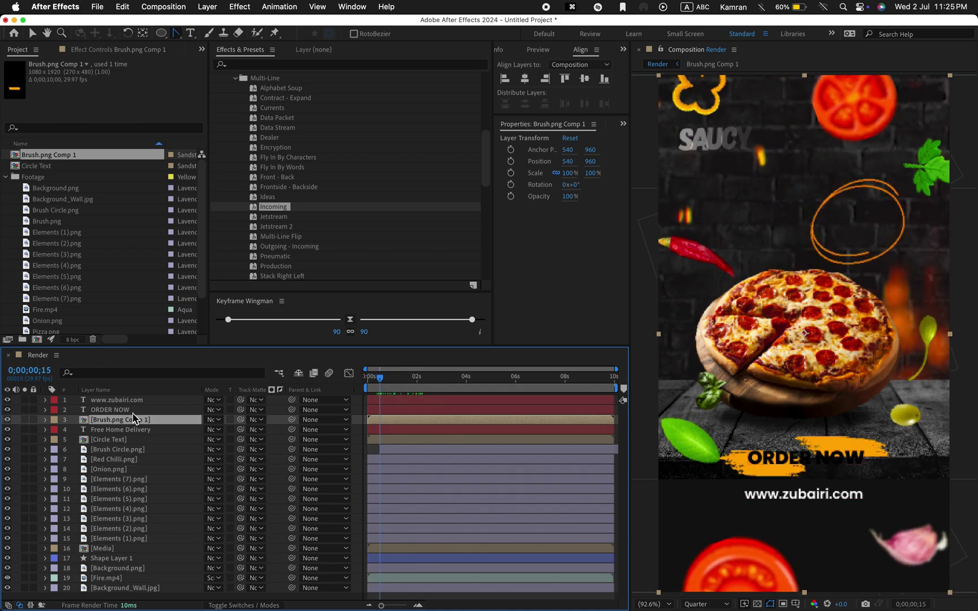
pyautogui.click(104, 412)
pyautogui.moveTo(266, 206); pyautogui.dragTo(142, 410)
pyautogui.moveTo(376, 382); pyautogui.dragTo(359, 387)
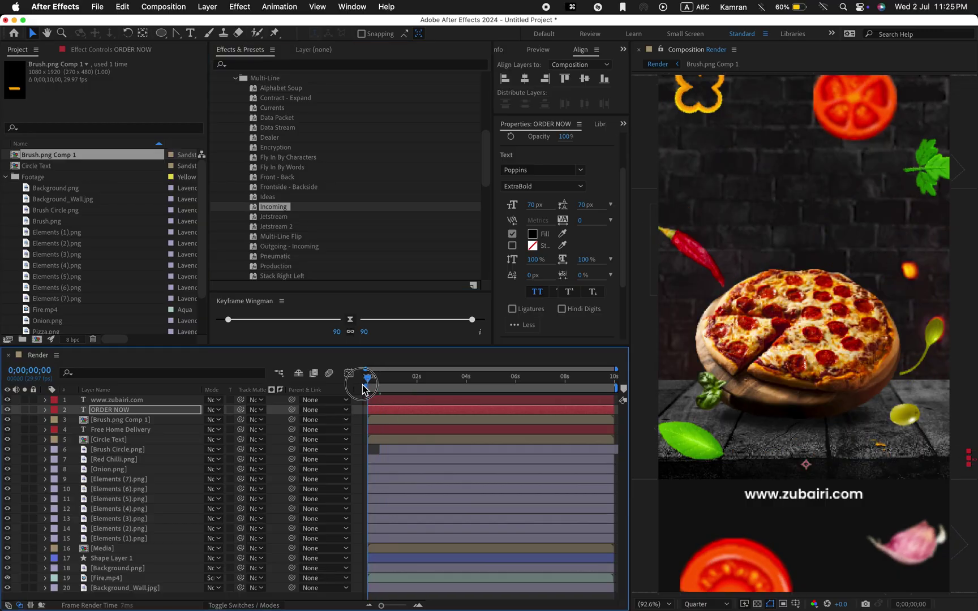
pyautogui.press('space')
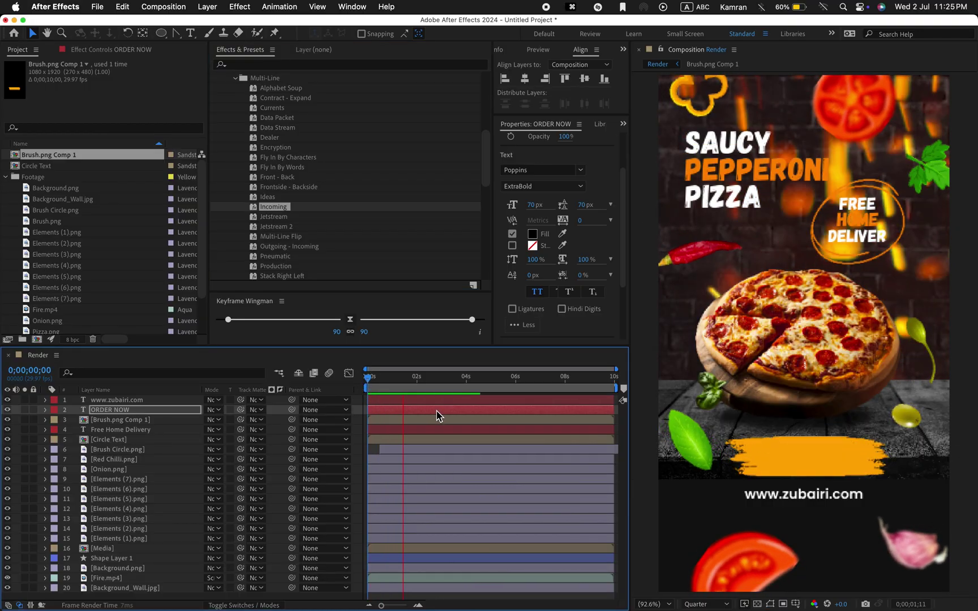
pyautogui.press('space')
pyautogui.click(373, 449)
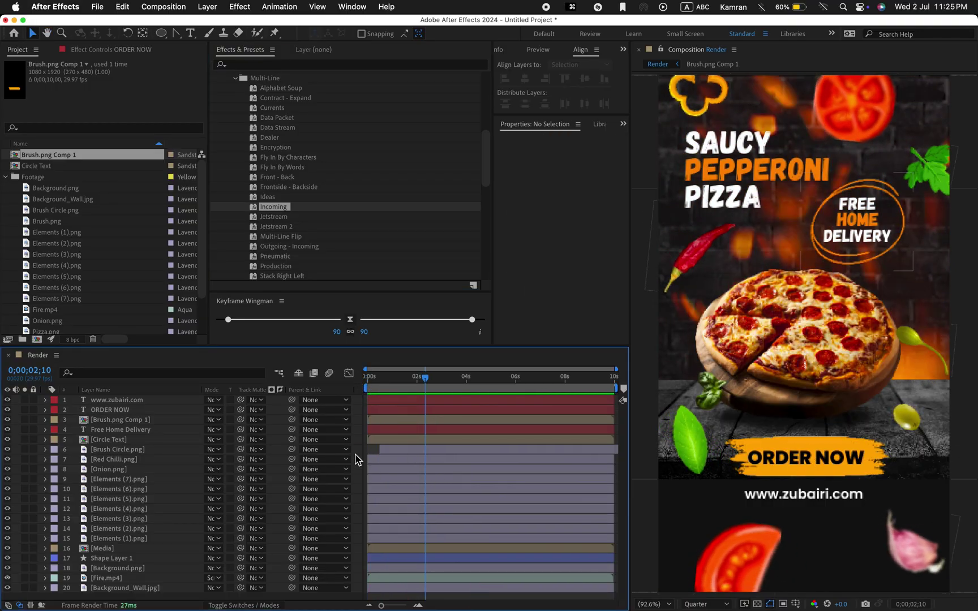
# - Reveal Position and Opacity on the website text layer and keyframe both at 1 second
pyautogui.click(755, 493)
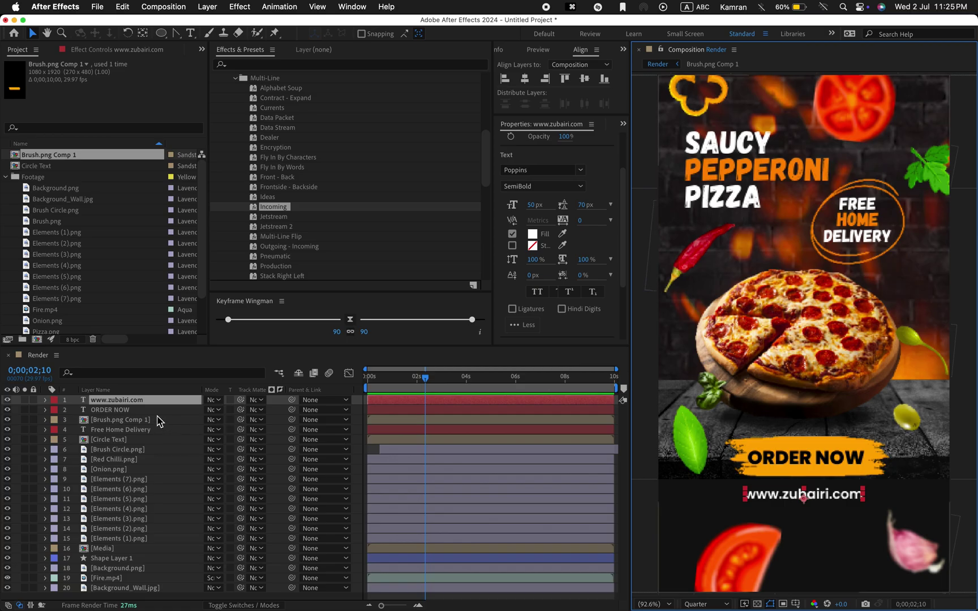
pyautogui.press('p')
pyautogui.hotkey('shift', 't')
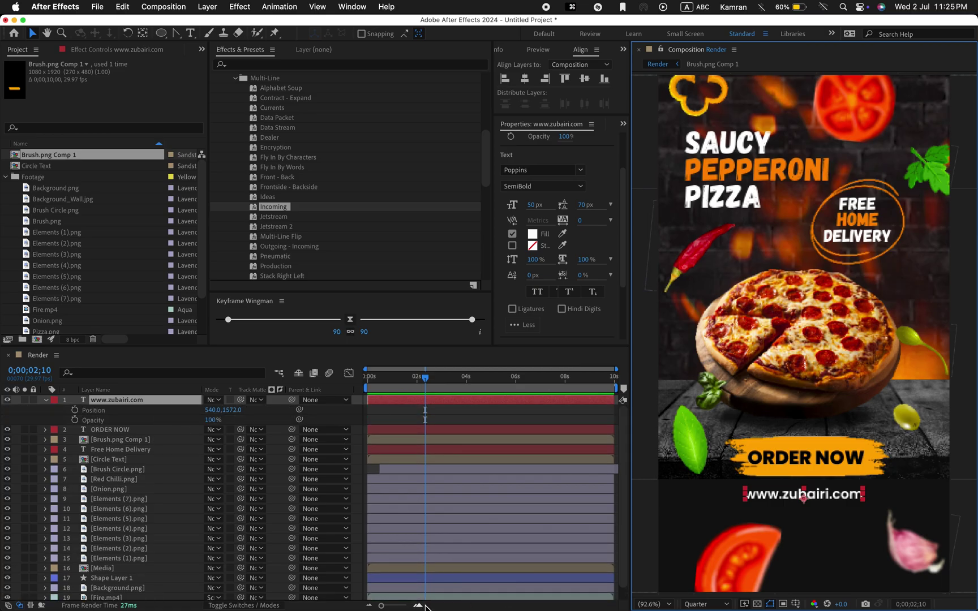
pyautogui.click(424, 606)
pyautogui.click(419, 388)
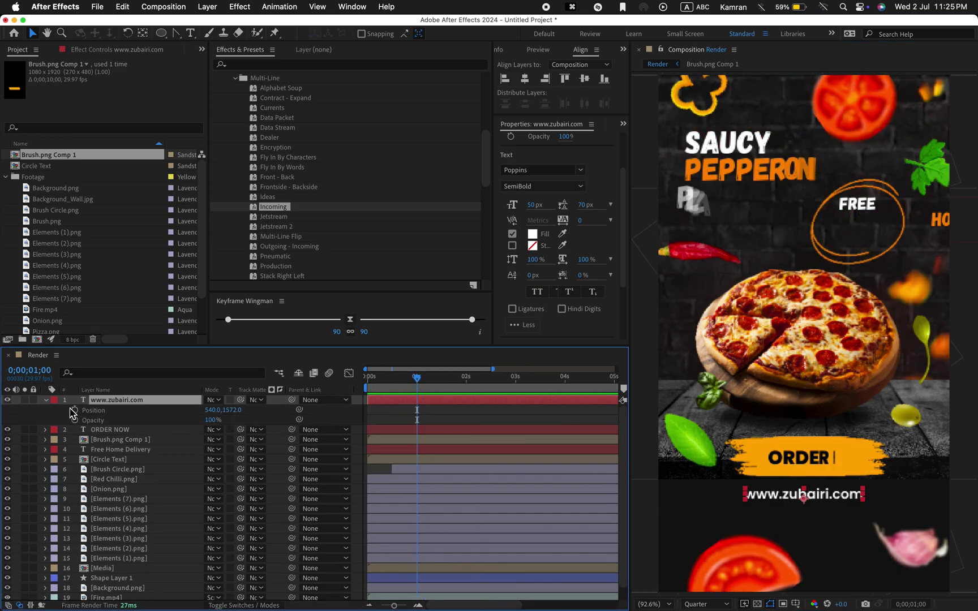
pyautogui.click(74, 410)
pyautogui.click(73, 419)
# - Set the website text's Position Y to 1652 and Opacity to 0% at the timeline start, and preview the fade-in
pyautogui.click(370, 378)
pyautogui.moveTo(232, 410); pyautogui.dragTo(280, 412)
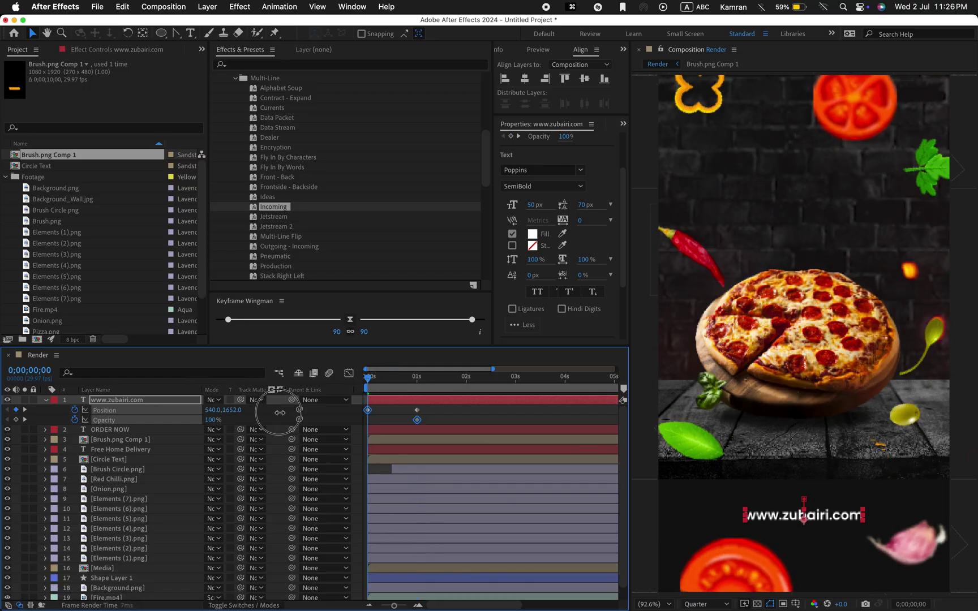
pyautogui.moveTo(208, 420); pyautogui.dragTo(170, 419)
pyautogui.press('space')
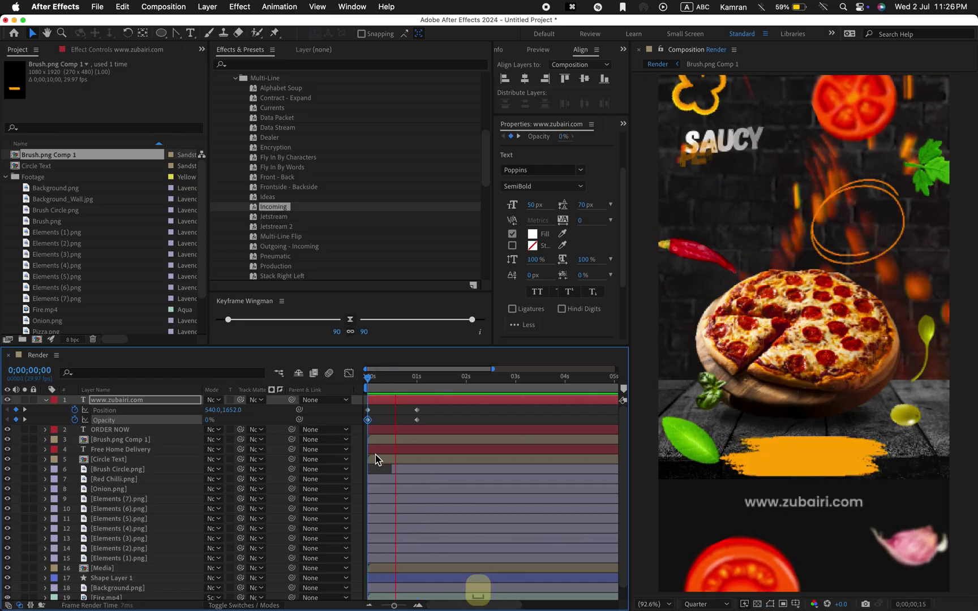
# - Ease all of the website text's Position and Opacity keyframes with Keyframe Wingman at 90 and preview from the start
pyautogui.moveTo(431, 406); pyautogui.dragTo(337, 444)
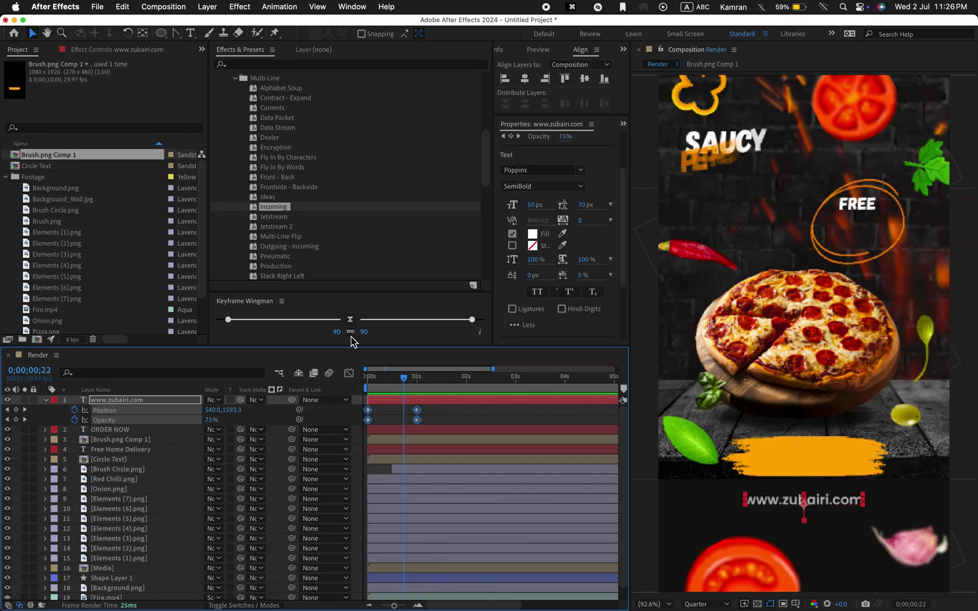
pyautogui.click(350, 320)
pyautogui.moveTo(382, 381); pyautogui.dragTo(341, 388)
pyautogui.press('space')
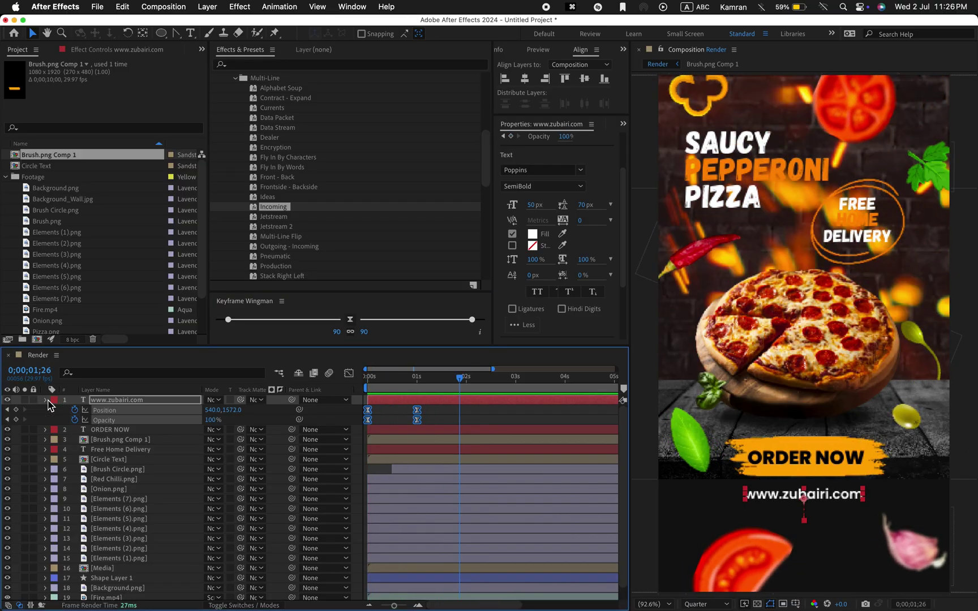
# - Collapse the website text layer and make every layer in the Render composition 3D
pyautogui.click(46, 399)
pyautogui.press('super+a')
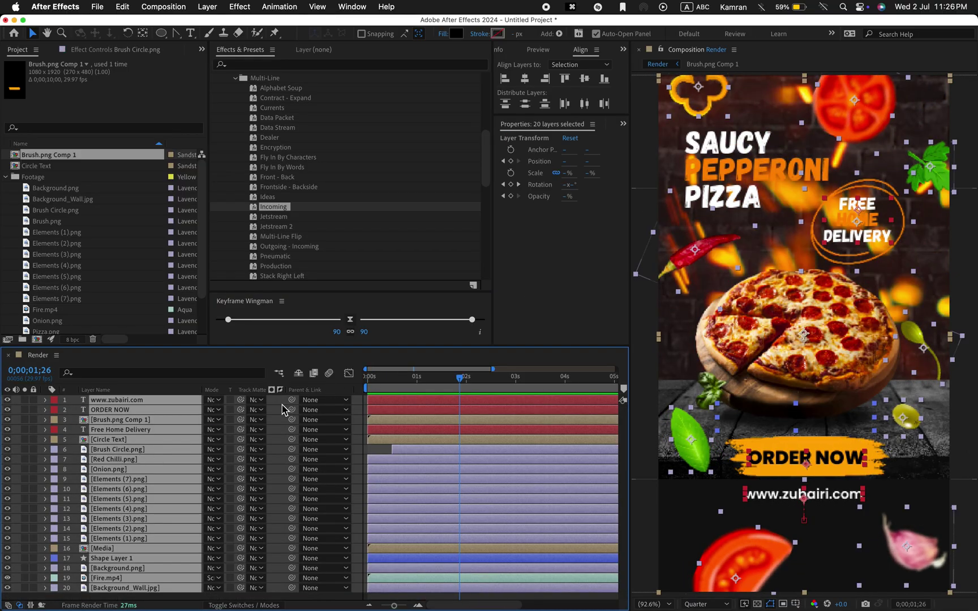
pyautogui.click(243, 605)
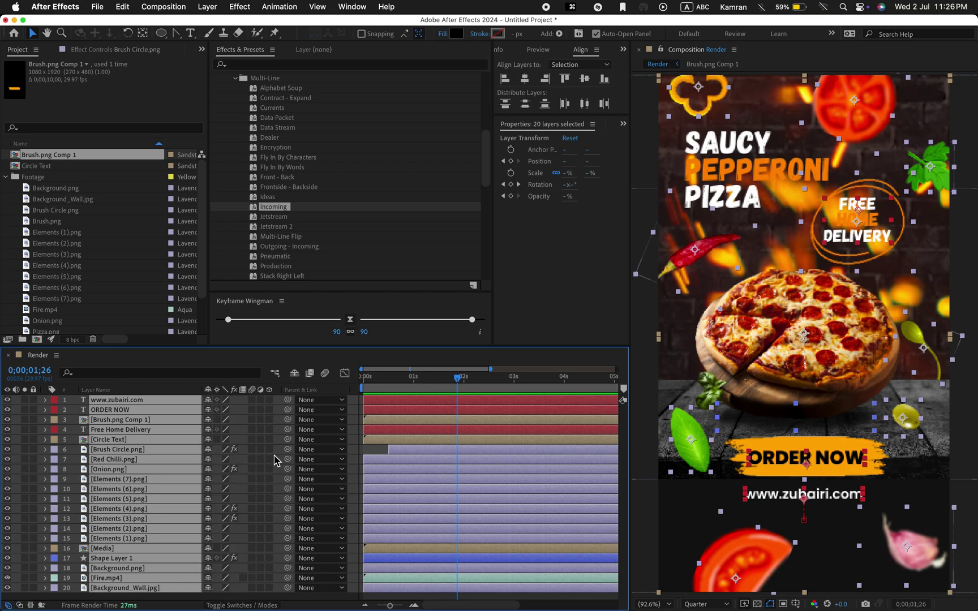
pyautogui.click(269, 401)
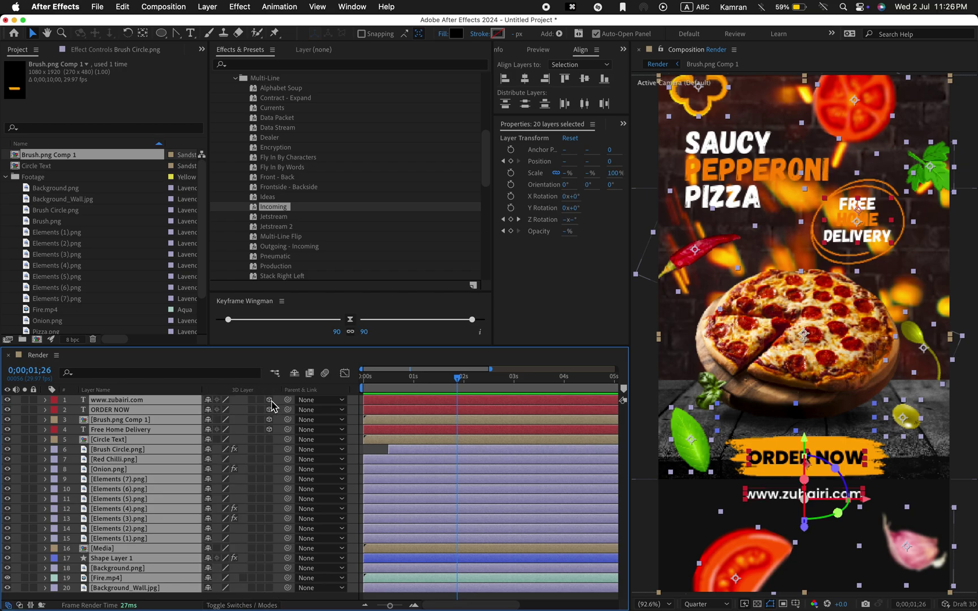
pyautogui.click(180, 605)
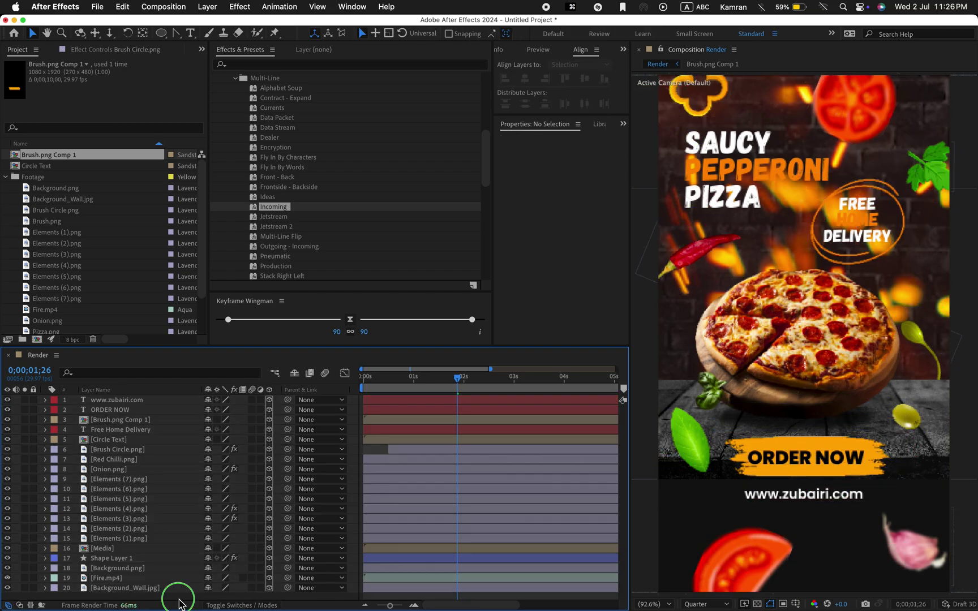
# - Add a two-node camera named Camera 1 with the 35mm preset to the Render composition
pyautogui.rightClick(196, 597)
pyautogui.moveTo(323, 457)
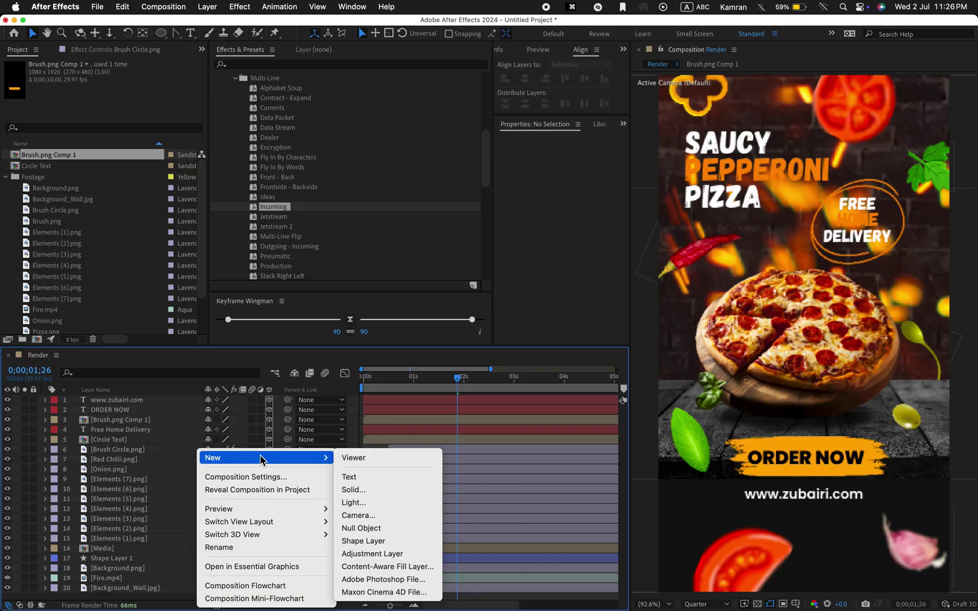
pyautogui.click(369, 515)
pyautogui.click(714, 491)
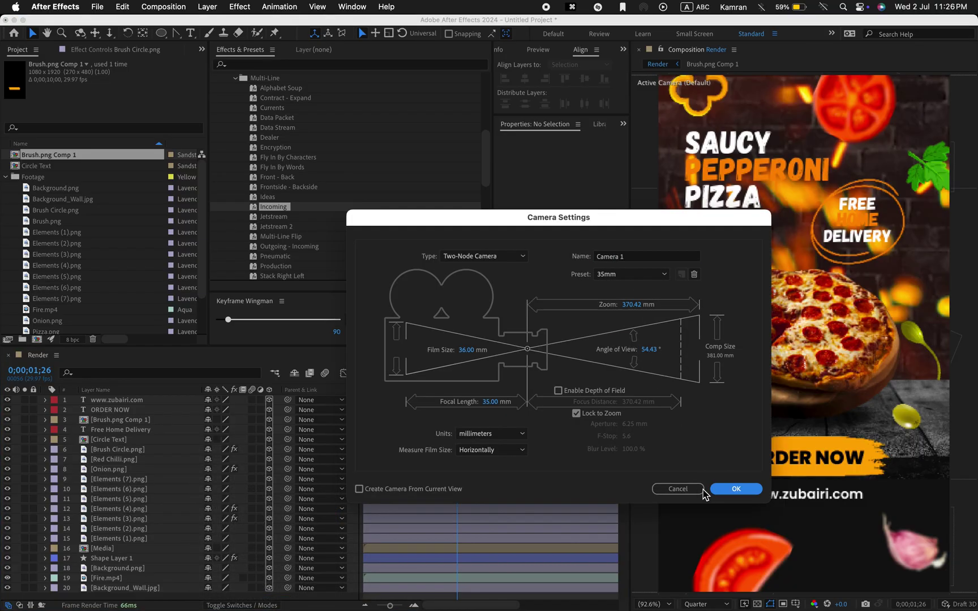
# - Create an orbit null for Camera 1
pyautogui.rightClick(154, 405)
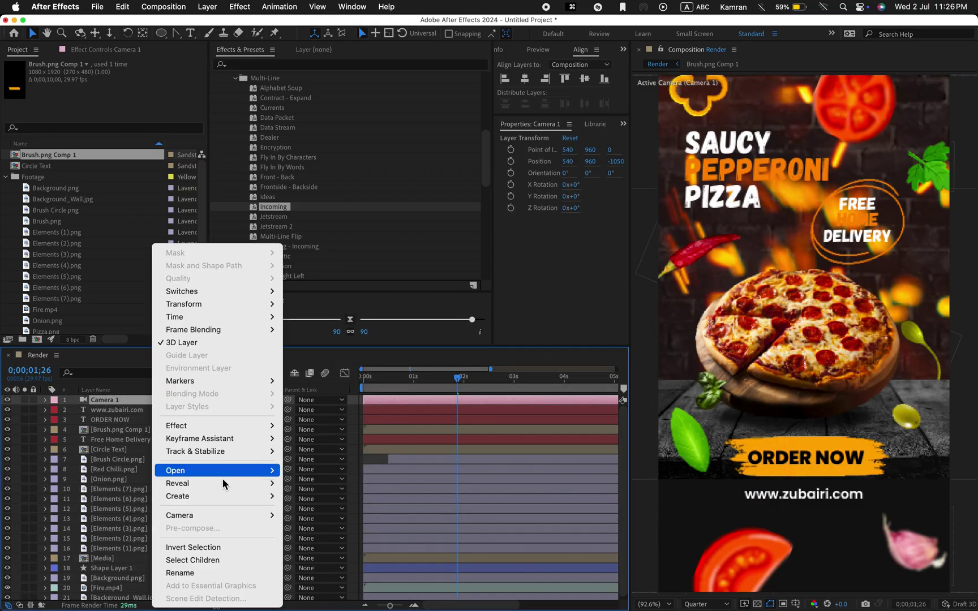
pyautogui.moveTo(225, 503)
pyautogui.moveTo(250, 515)
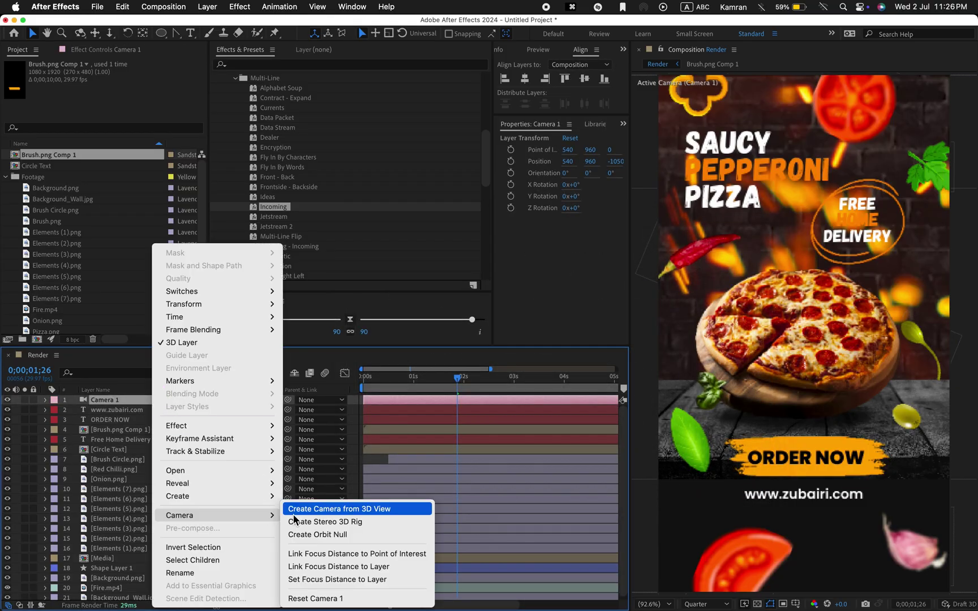
pyautogui.click(317, 534)
# - Add the expression wiggle(1.5,20) to the Position of Camera 1 Orbit Null
pyautogui.press('p')
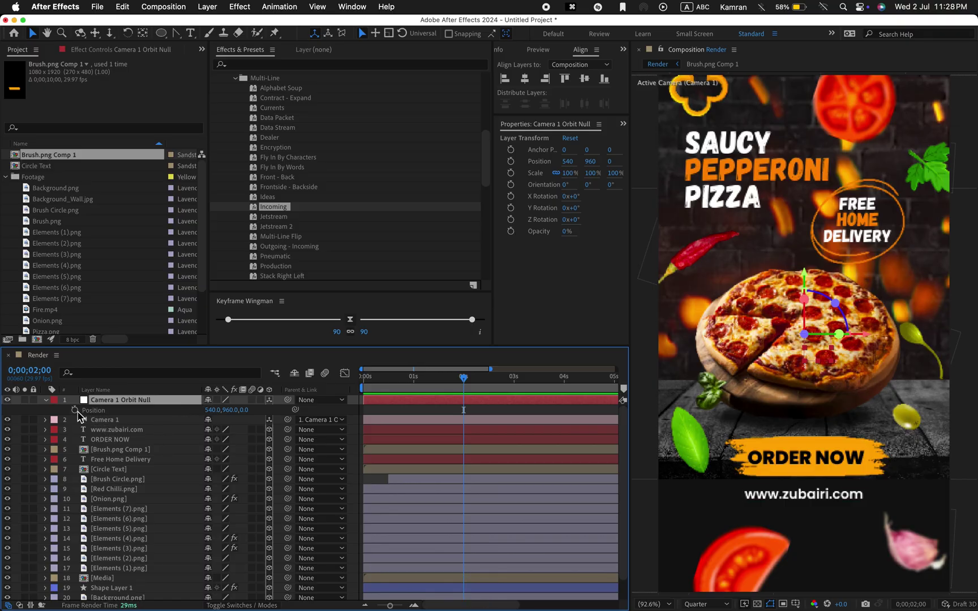
pyautogui.keyDown('alt'); pyautogui.click(75, 410); pyautogui.keyUp('alt')
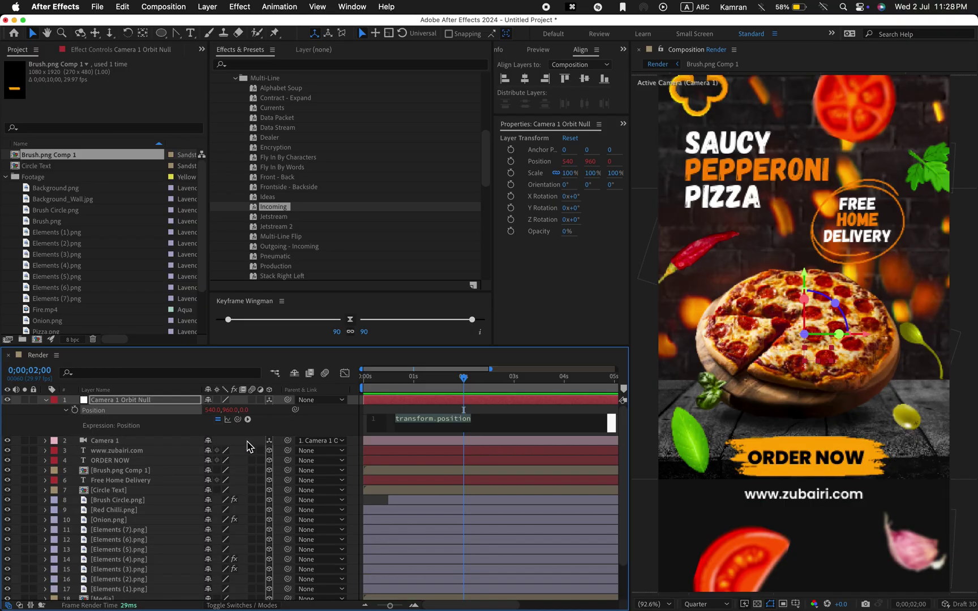
pyautogui.write('wiggl')
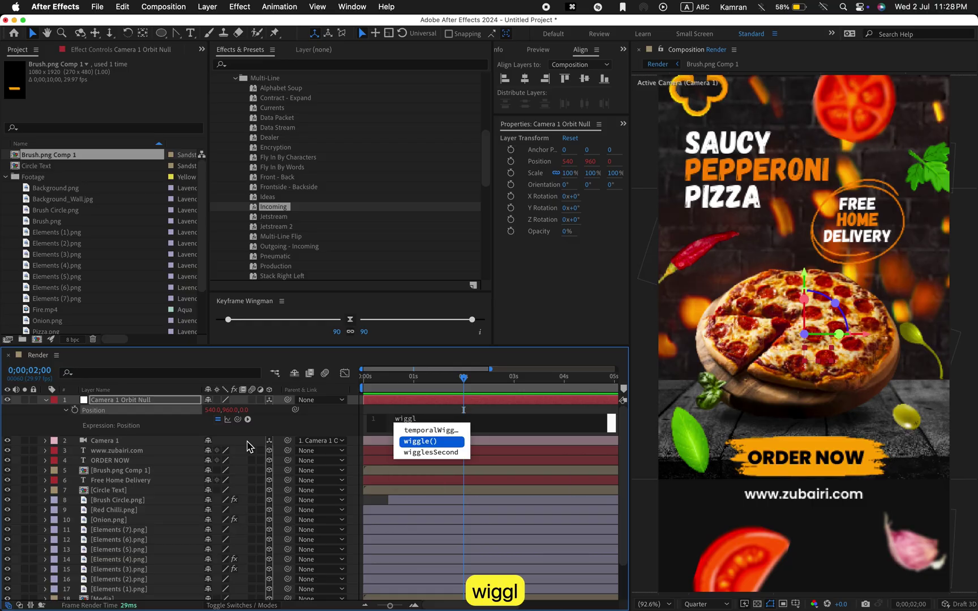
pyautogui.press('Return')
pyautogui.write('1.5')
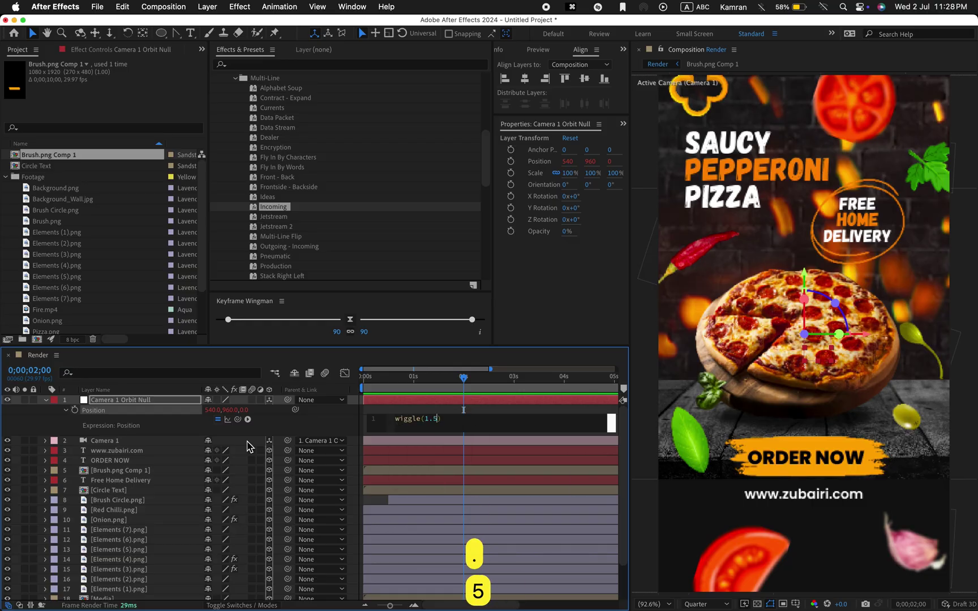
pyautogui.write(',20')
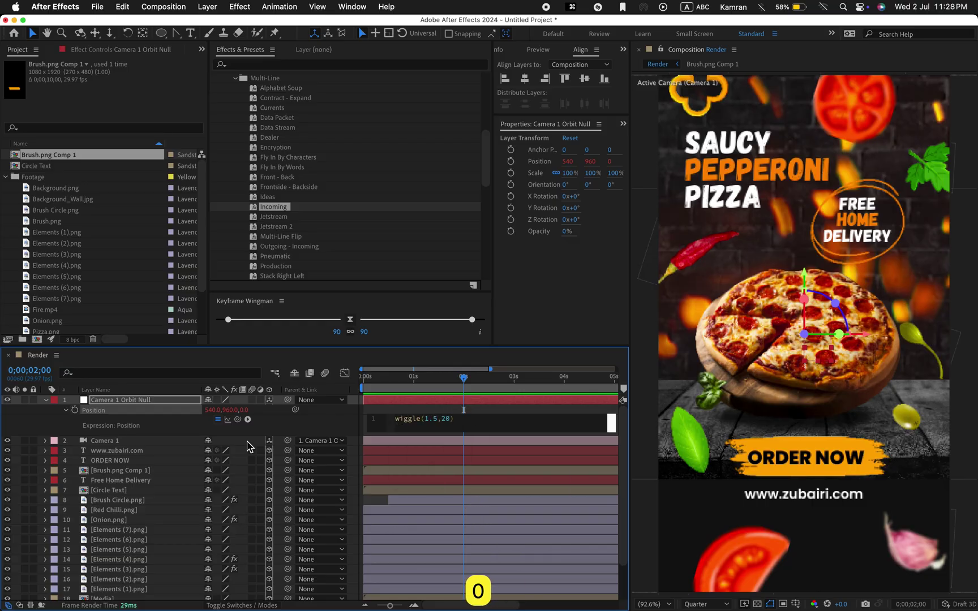
# - Keyframe the Camera 1 Orbit Null's Orientation at the start of the composition with Z at 5°
pyautogui.moveTo(374, 375)
pyautogui.mouseDown()
pyautogui.moveTo(354, 376)
pyautogui.moveTo(413, 379)
pyautogui.moveTo(365, 380)
pyautogui.mouseUp()
pyautogui.hotkey('shift', 'r')
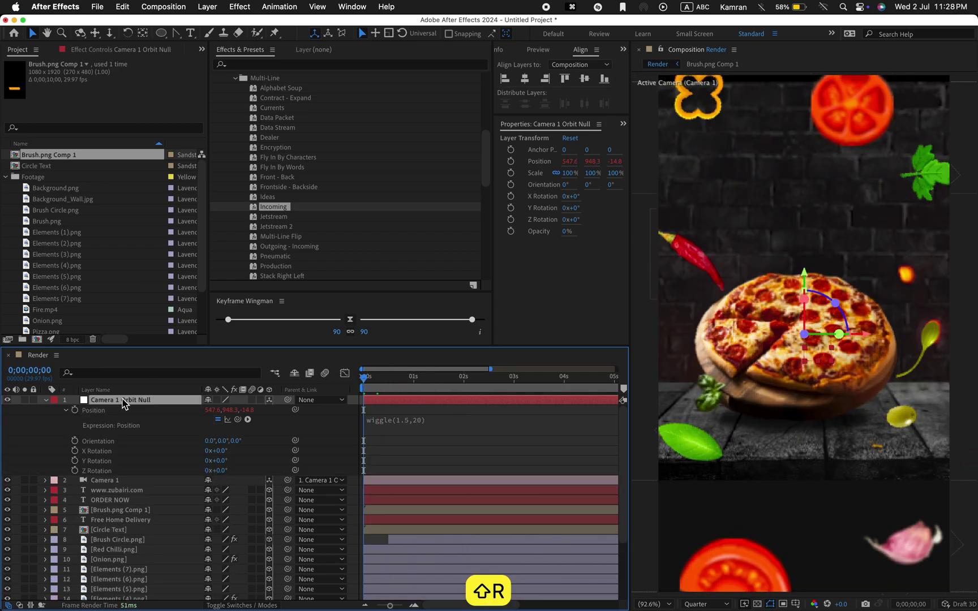
pyautogui.click(74, 441)
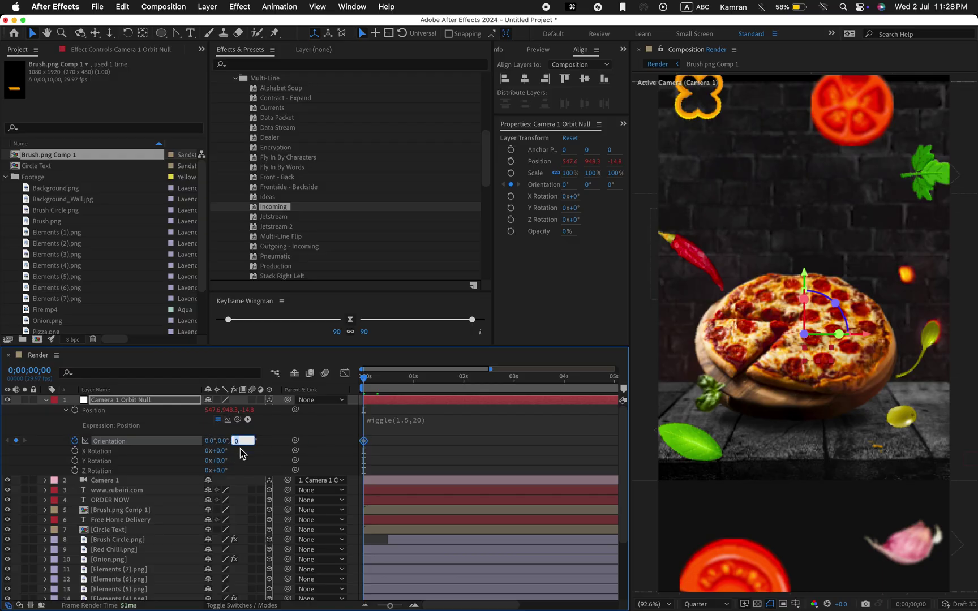
pyautogui.write('5')
pyautogui.press('Return')
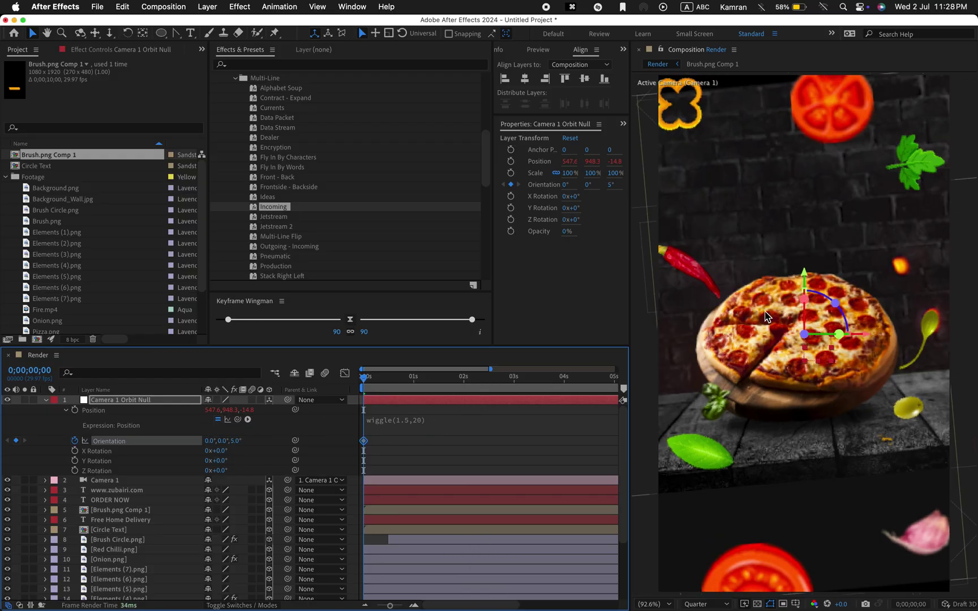
# - Set the Camera 1 Orbit Null's Z Orientation to -5° at the 5-second mark
pyautogui.moveTo(416, 384); pyautogui.dragTo(568, 378)
pyautogui.press('-')
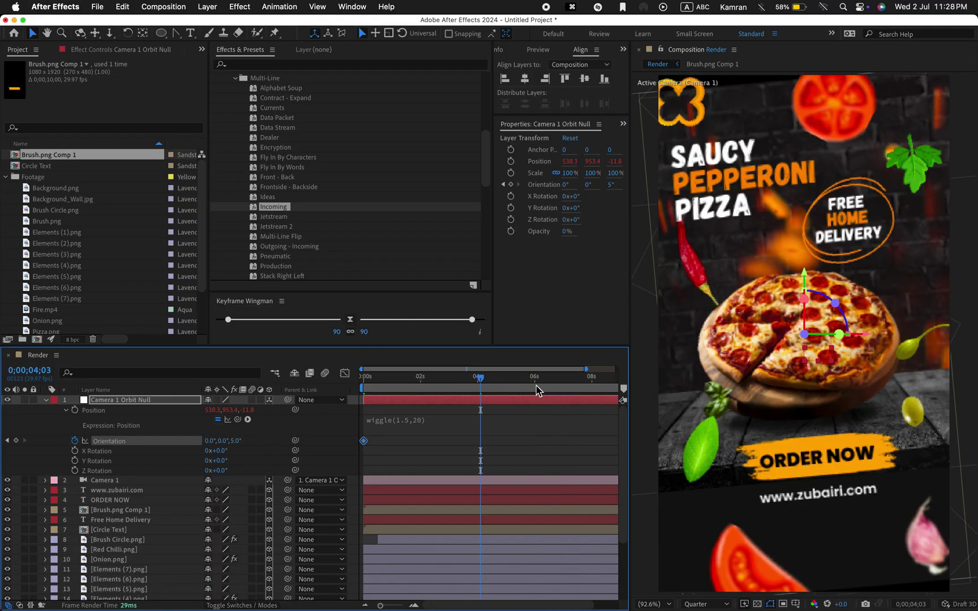
pyautogui.press('=')
pyautogui.press('=')
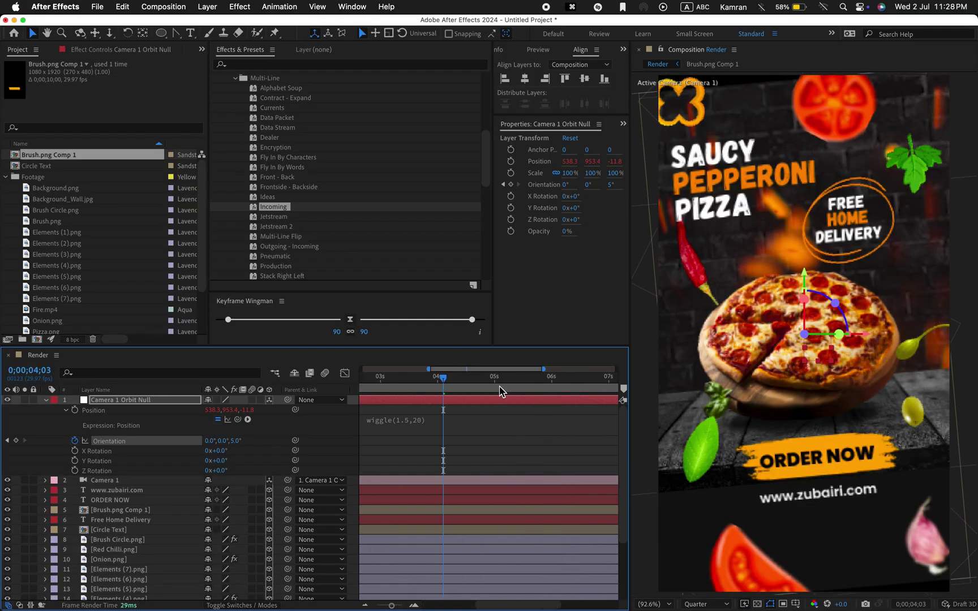
pyautogui.click(495, 379)
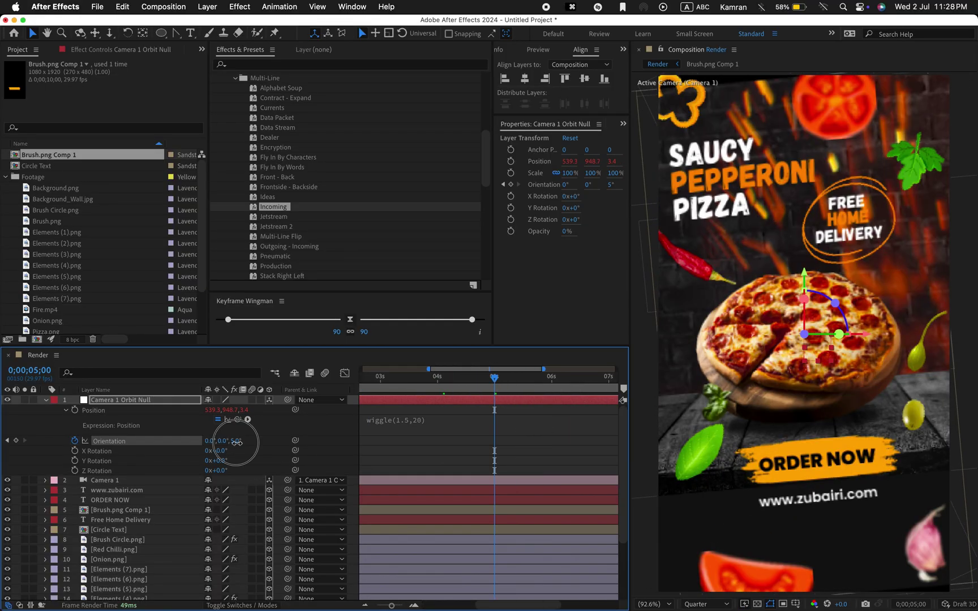
pyautogui.click(235, 441)
pyautogui.write('-5')
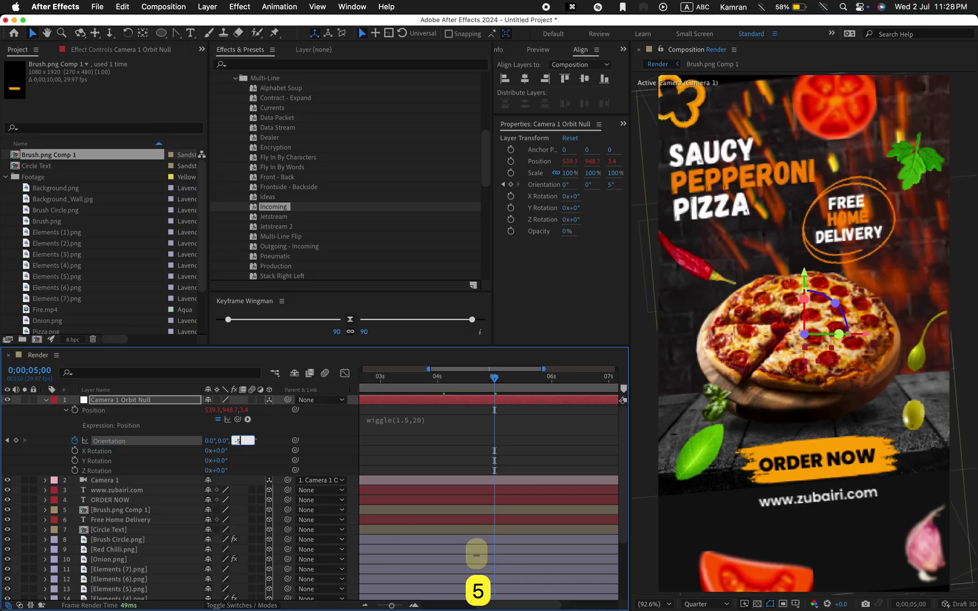
pyautogui.press('Return')
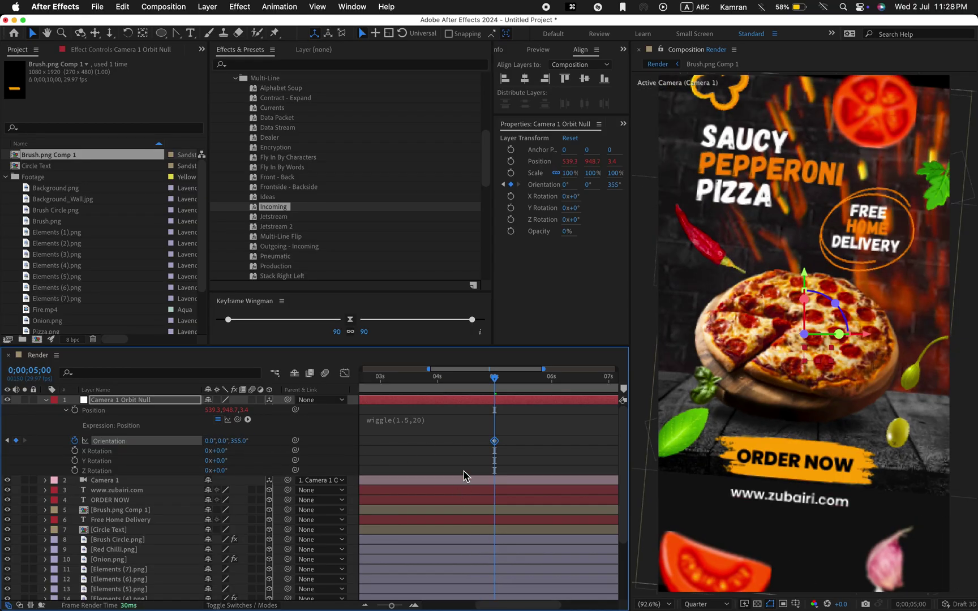
# - Apply Motion Tile to Background_Wall.jpg with an Output Height of 840 and Mirror Edges enabled
pyautogui.press(';')
pyautogui.click(407, 406)
pyautogui.scroll(-1, 922, 122)
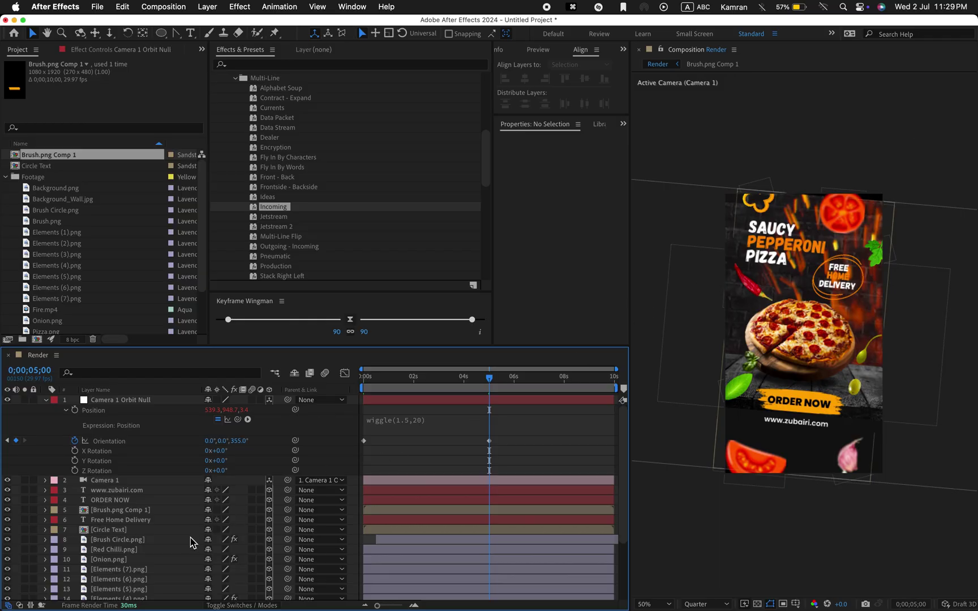
pyautogui.scroll(-1, 192, 544)
pyautogui.scroll(-5, 152, 537)
pyautogui.click(139, 597)
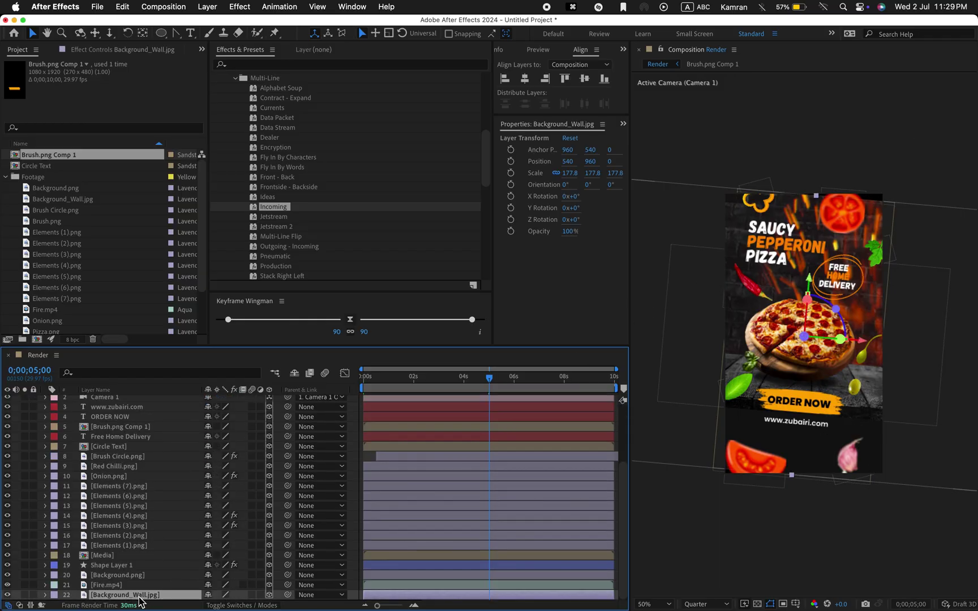
pyautogui.hotkey('ctrl', 'space')
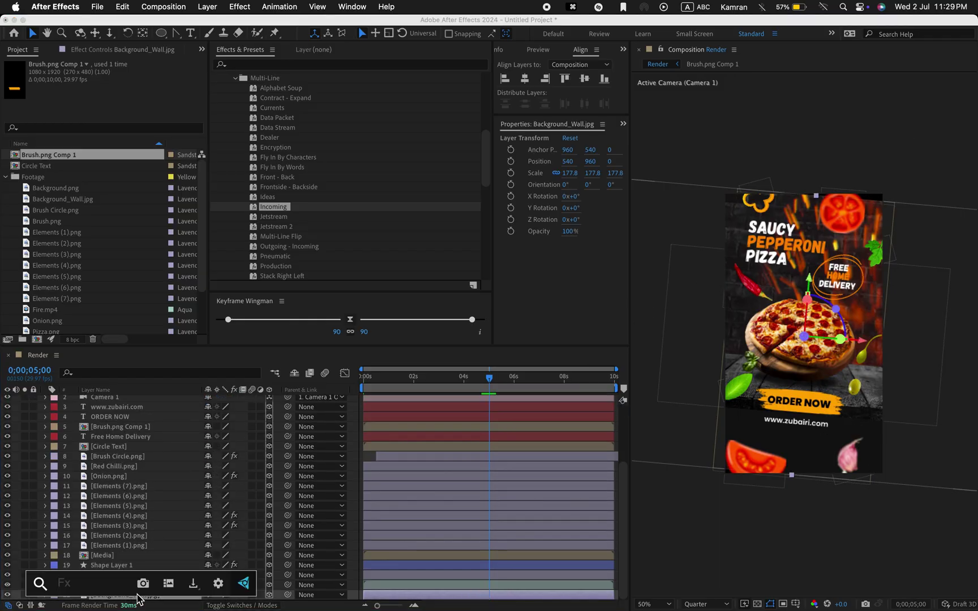
pyautogui.write('motio')
pyautogui.press('Return')
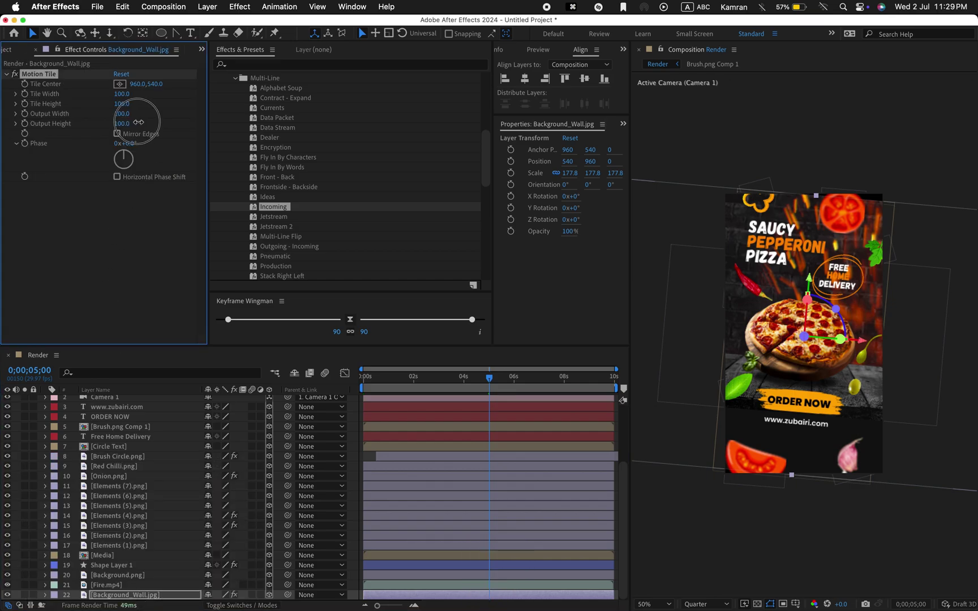
pyautogui.moveTo(138, 121); pyautogui.dragTo(122, 149)
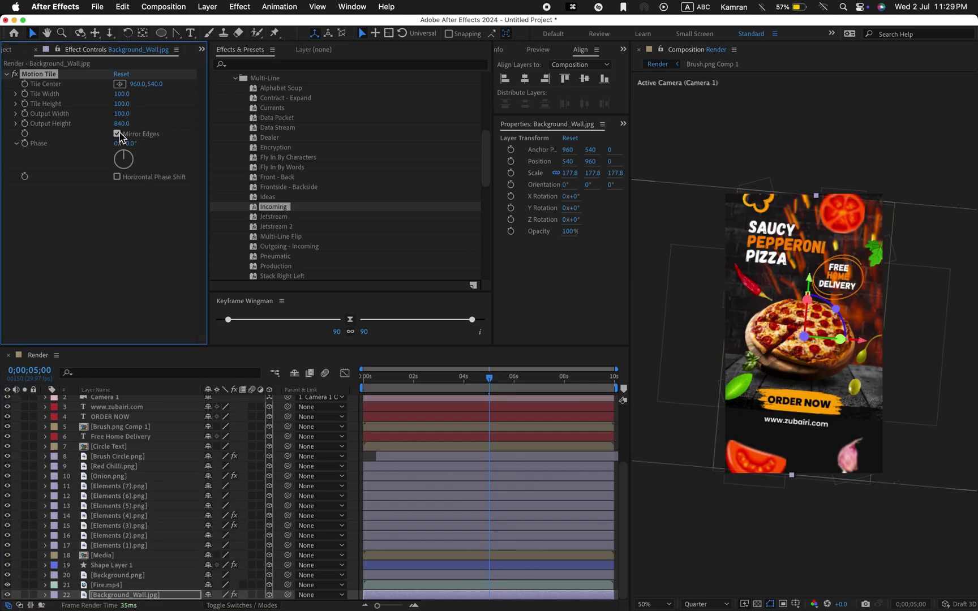
pyautogui.click(802, 165)
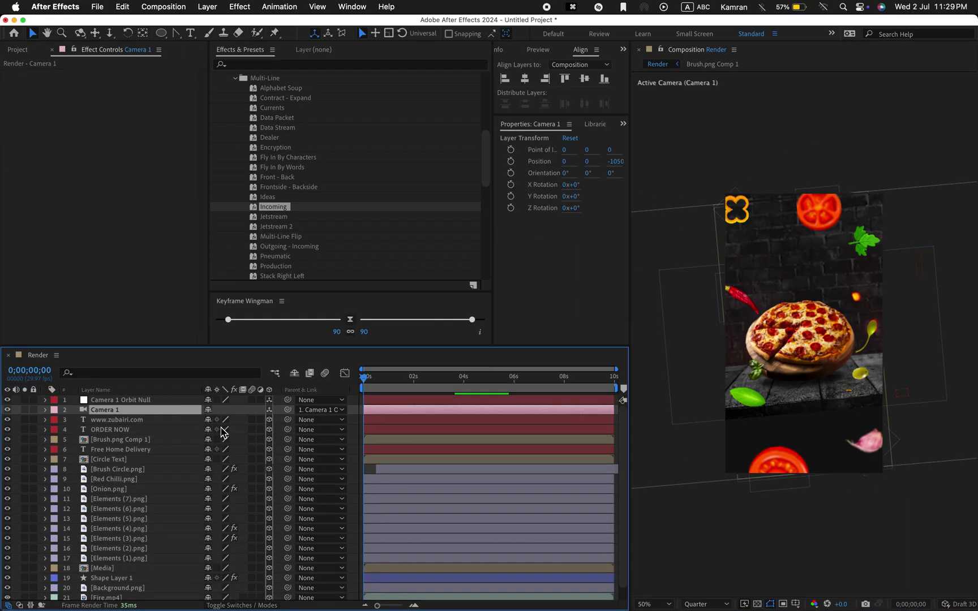
# - Add a 3D null object as the topmost layer and parent Camera 1 Orbit Null to it
pyautogui.rightClick(236, 431)
pyautogui.moveTo(252, 437)
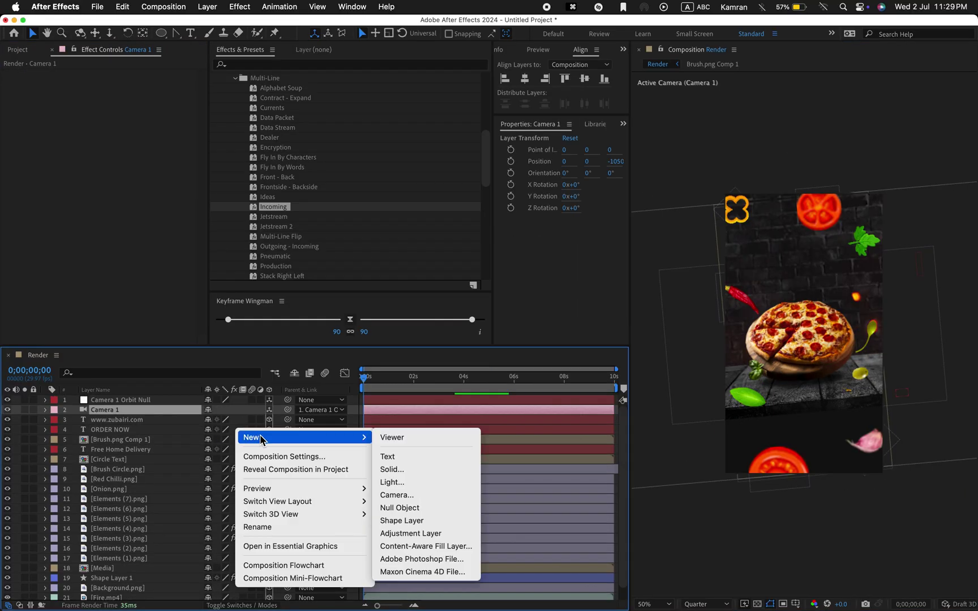
pyautogui.click(430, 509)
pyautogui.moveTo(148, 414); pyautogui.dragTo(149, 397)
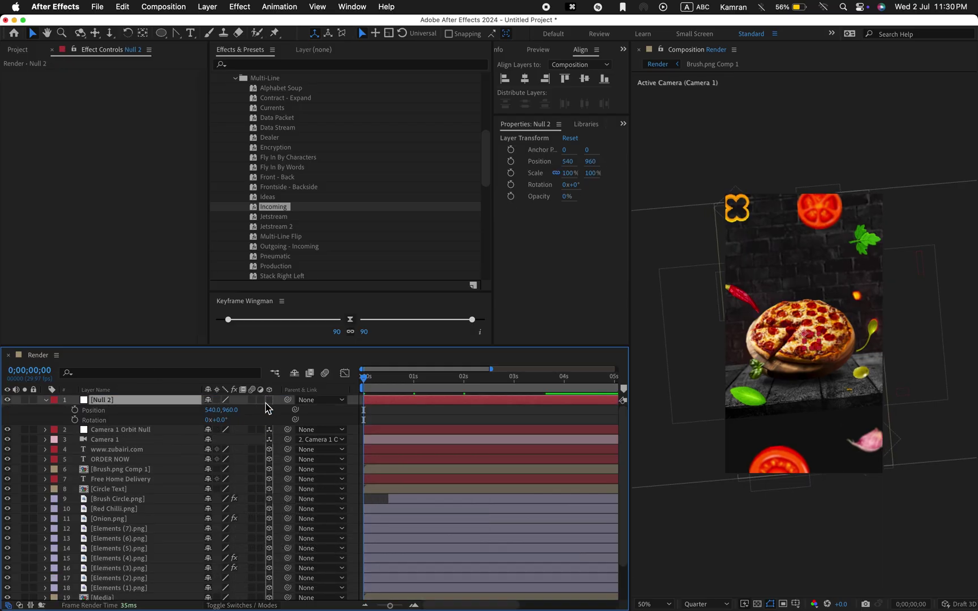
pyautogui.click(269, 400)
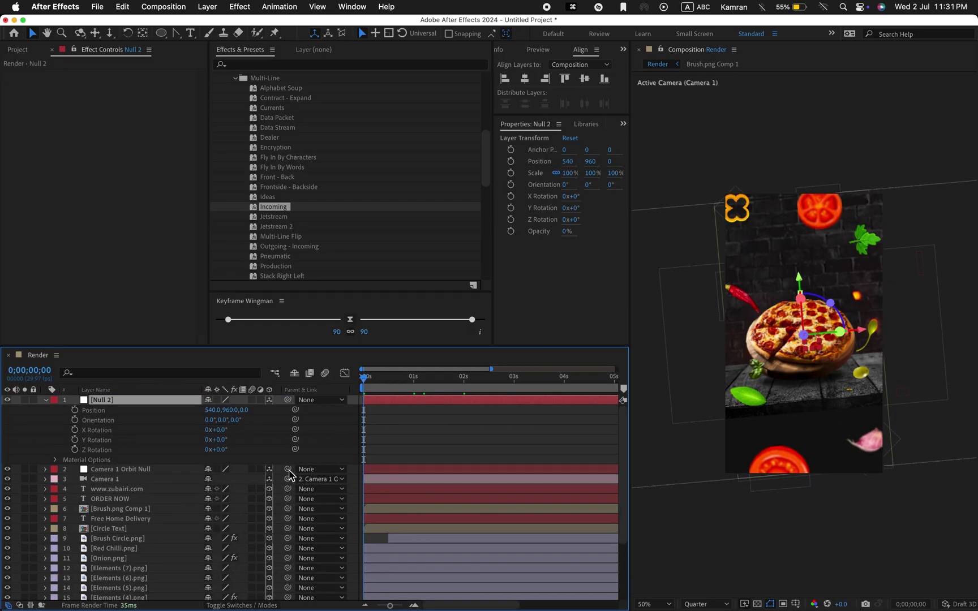
pyautogui.moveTo(304, 463); pyautogui.dragTo(186, 403)
# - Set Position and Orientation keyframes on Null 2 at the 1-second mark
pyautogui.moveTo(383, 387); pyautogui.dragTo(414, 394)
pyautogui.click(75, 411)
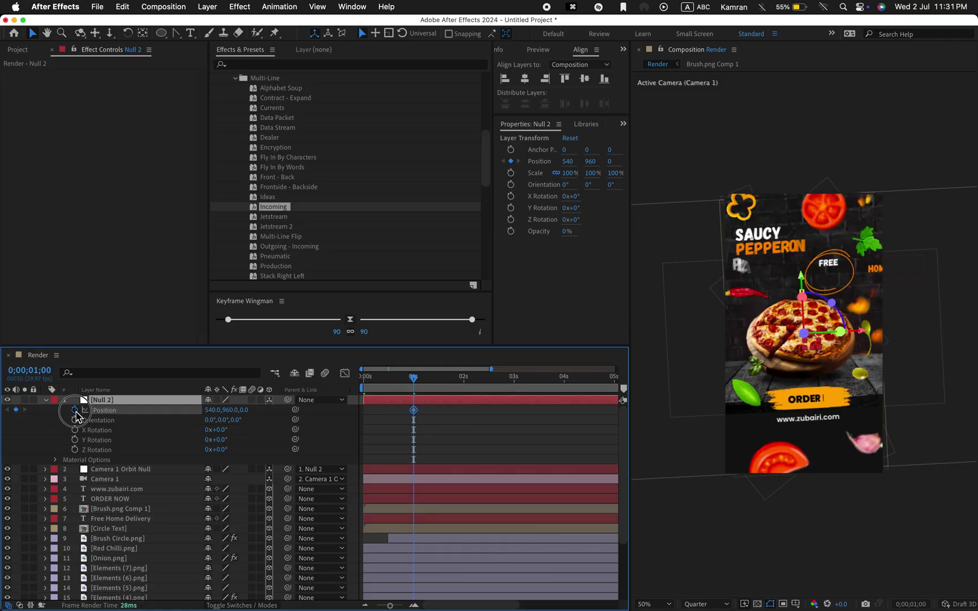
pyautogui.click(75, 420)
# - Set Null 2's Z Position to 1000 and Z Orientation to 5° at the start, and preview the camera move
pyautogui.press('Home')
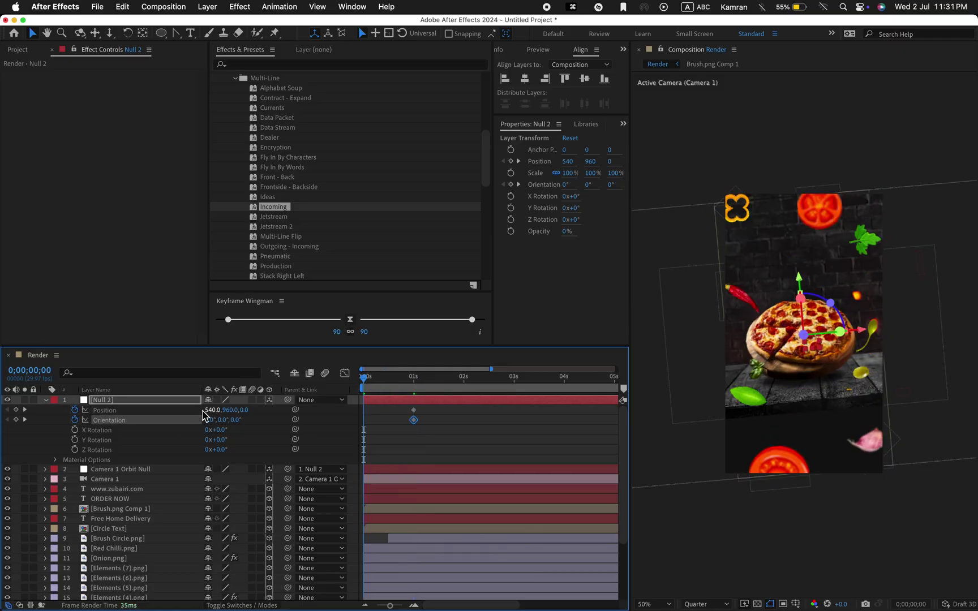
pyautogui.moveTo(245, 412); pyautogui.dragTo(858, 412)
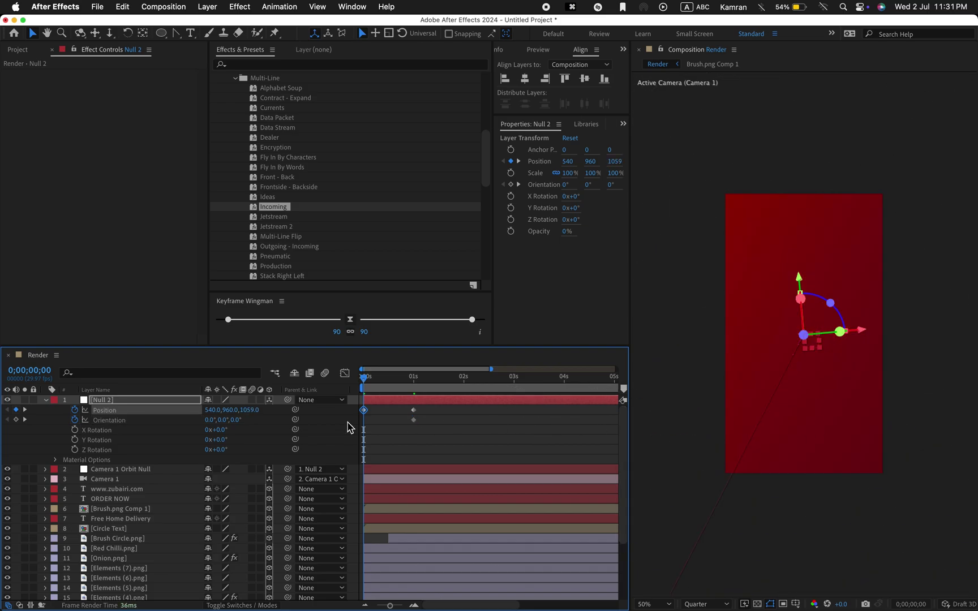
pyautogui.click(249, 410)
pyautogui.write('1000')
pyautogui.press('Return')
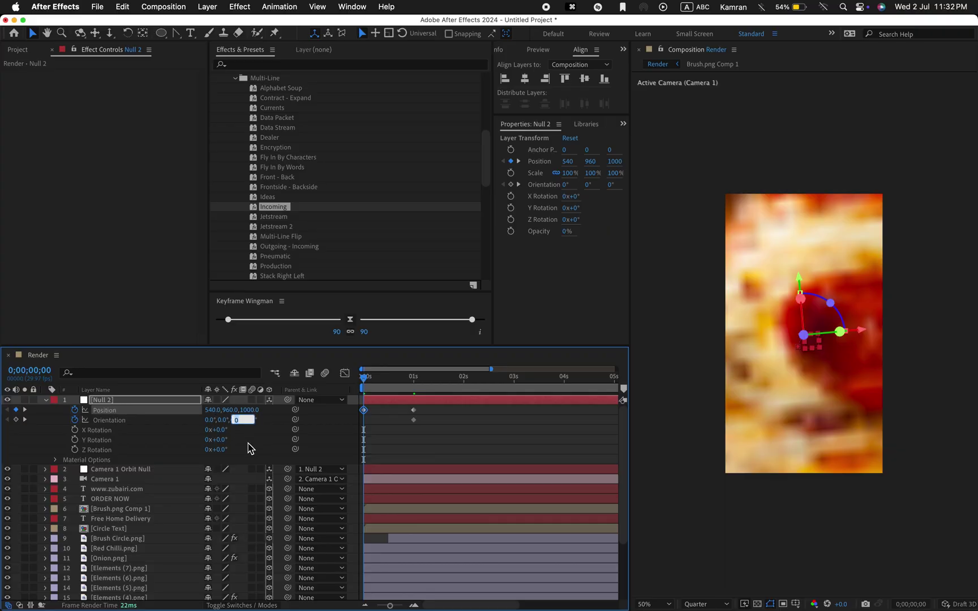
pyautogui.press('Return')
pyautogui.press('space')
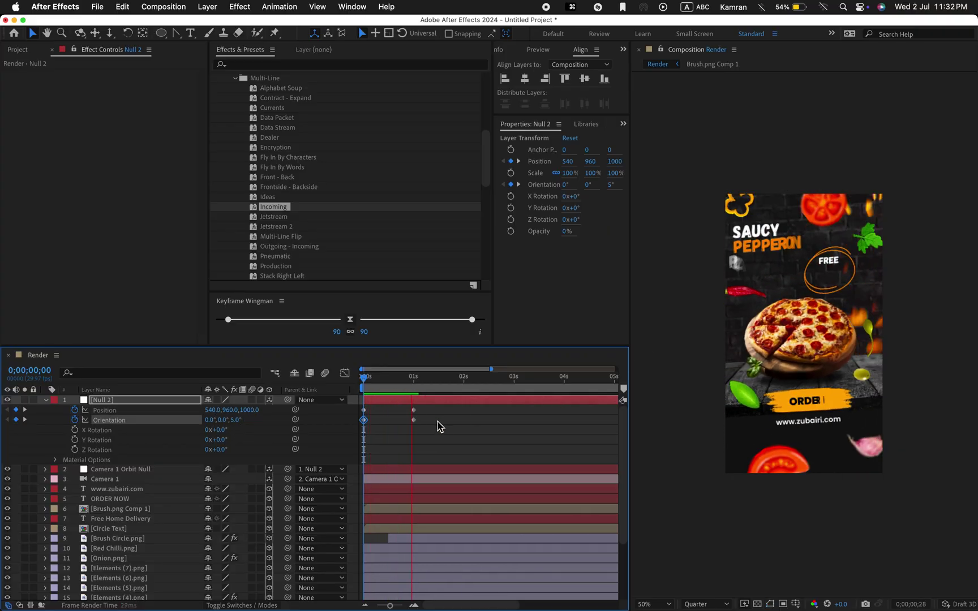
pyautogui.press('space')
# - Apply Easy Ease to all of Null 2's Position and Orientation keyframes
pyautogui.moveTo(445, 402); pyautogui.dragTo(360, 430)
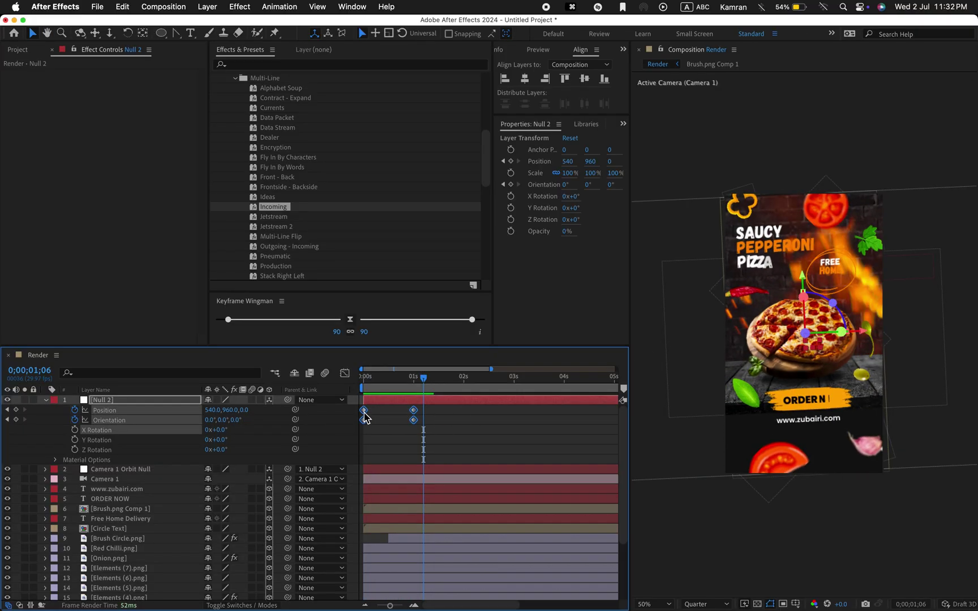
pyautogui.rightClick(364, 417)
pyautogui.moveTo(426, 597)
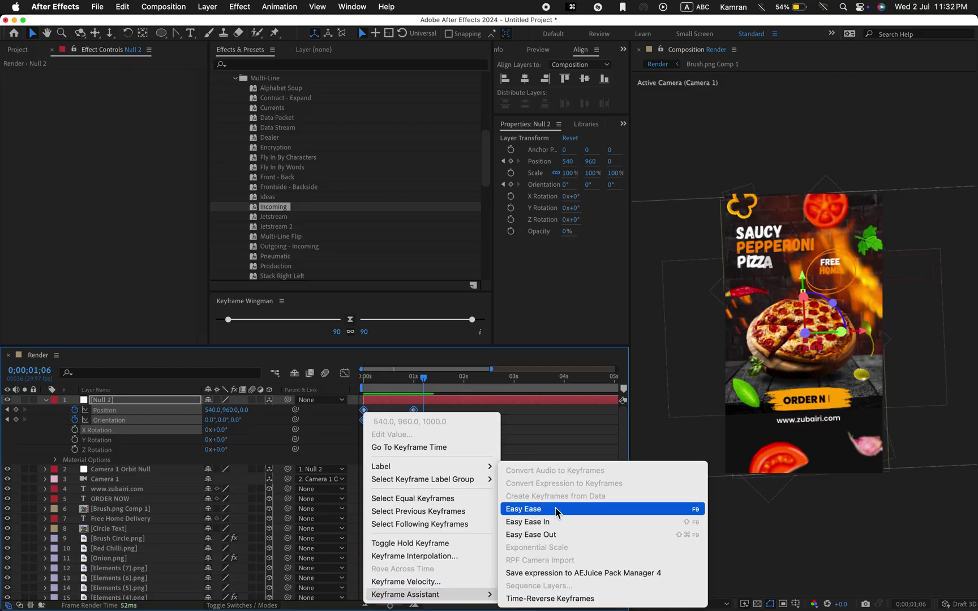
pyautogui.click(557, 511)
# - Reshape Null 2's speed graph so the camera move starts fast and slows gradually toward the end, and preview it
pyautogui.click(344, 375)
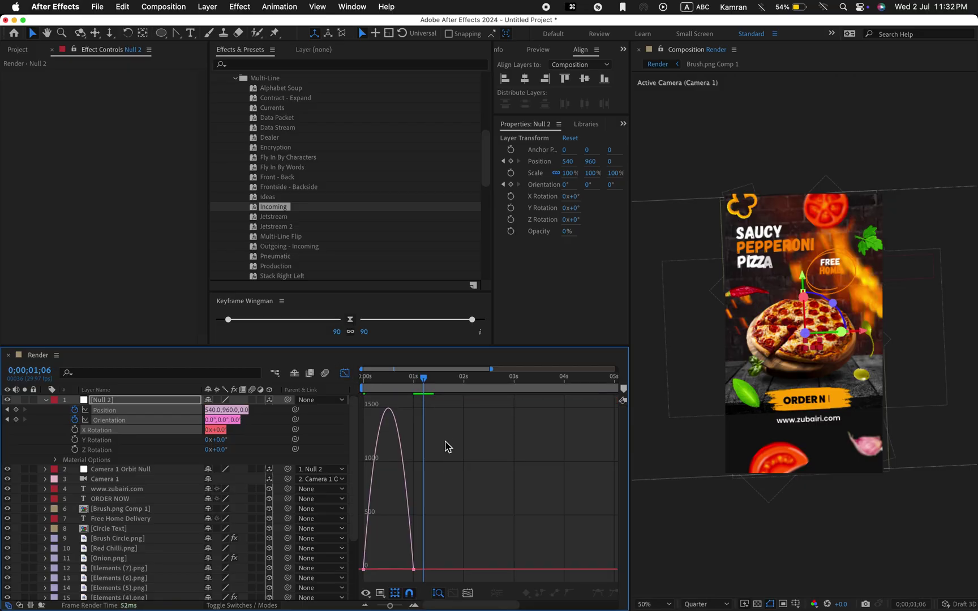
pyautogui.moveTo(451, 500); pyautogui.dragTo(396, 585)
pyautogui.rightClick(469, 493)
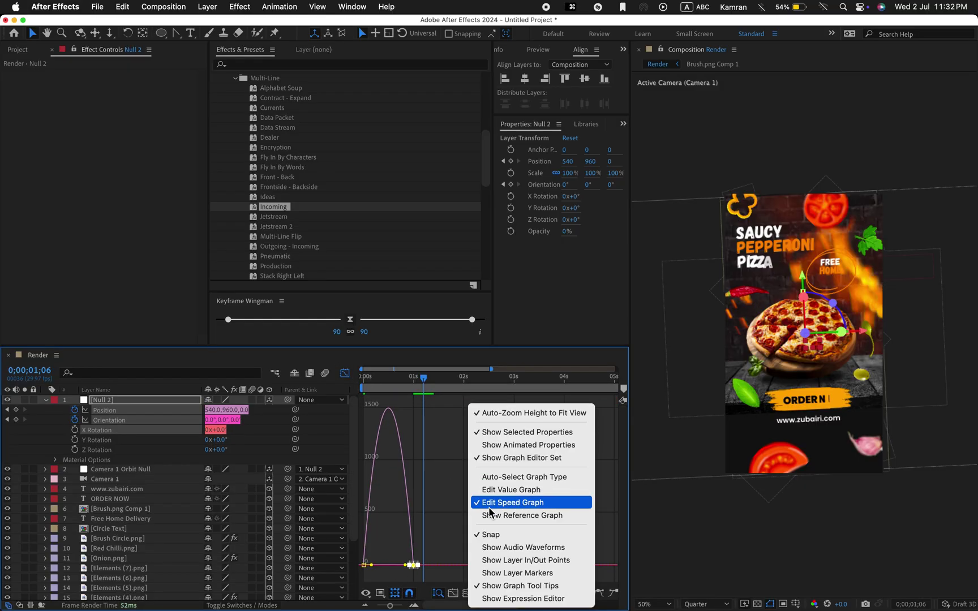
pyautogui.click(446, 516)
pyautogui.moveTo(443, 538); pyautogui.dragTo(362, 571)
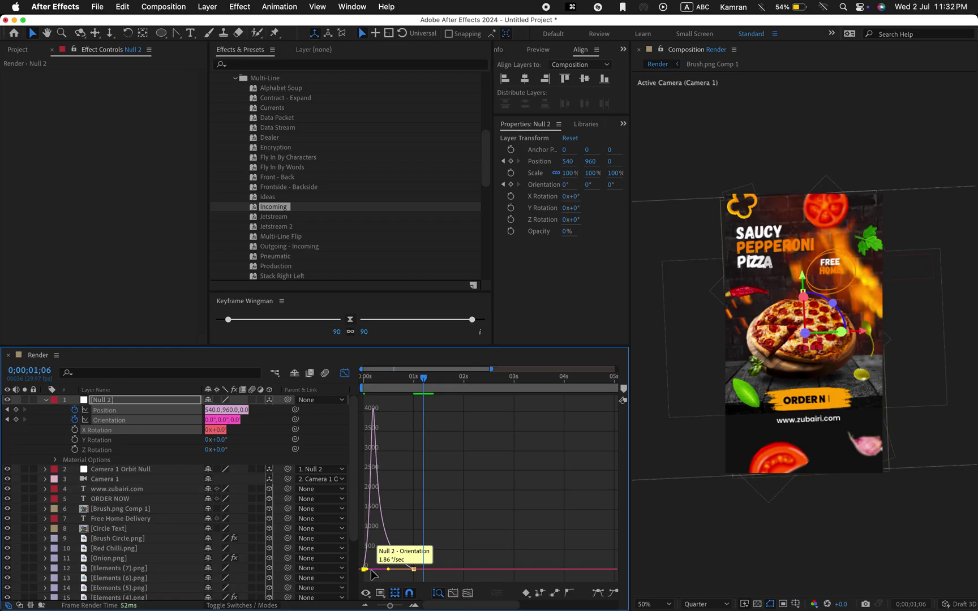
pyautogui.scroll(3, 372, 570)
pyautogui.hscroll(-2, 388, 560)
pyautogui.moveTo(386, 551); pyautogui.dragTo(334, 586)
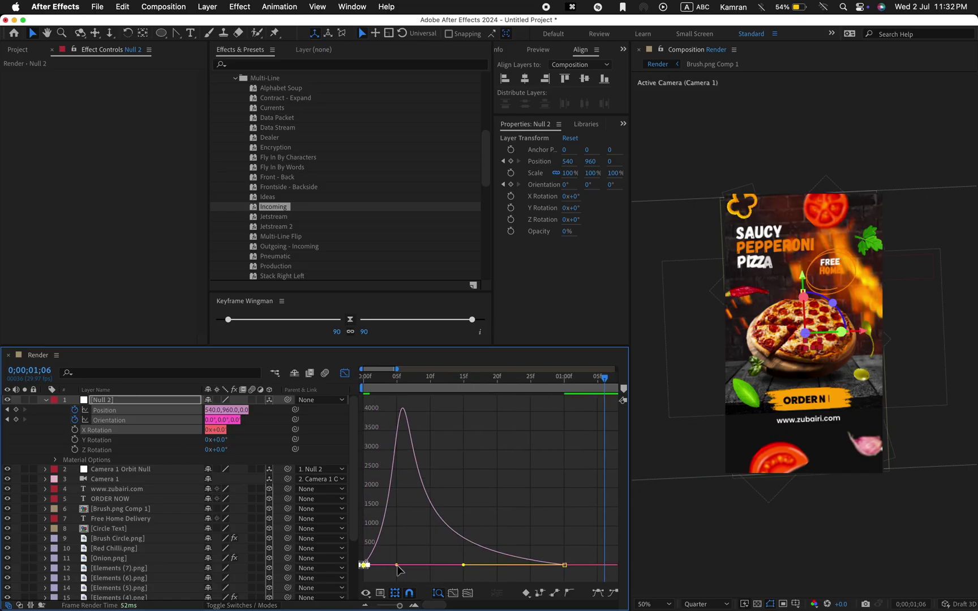
pyautogui.moveTo(397, 565); pyautogui.dragTo(357, 569)
pyautogui.moveTo(463, 570); pyautogui.dragTo(422, 574)
pyautogui.press('space')
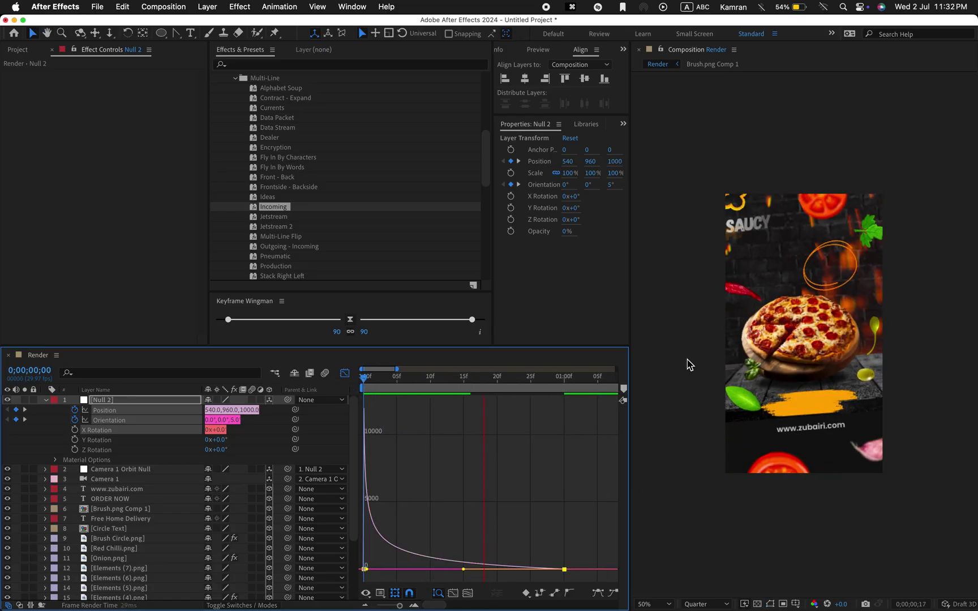
pyautogui.press('space')
# - Return to the layer timeline, move Null 2's end keyframes to 0;00;01;15, and preview the slower camera move
pyautogui.click(344, 373)
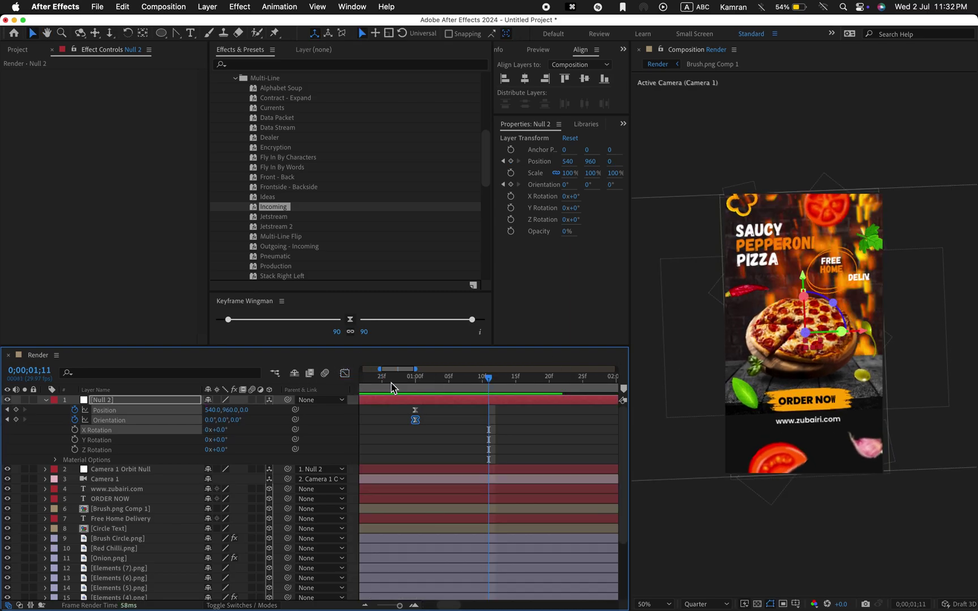
pyautogui.moveTo(449, 407); pyautogui.dragTo(472, 415)
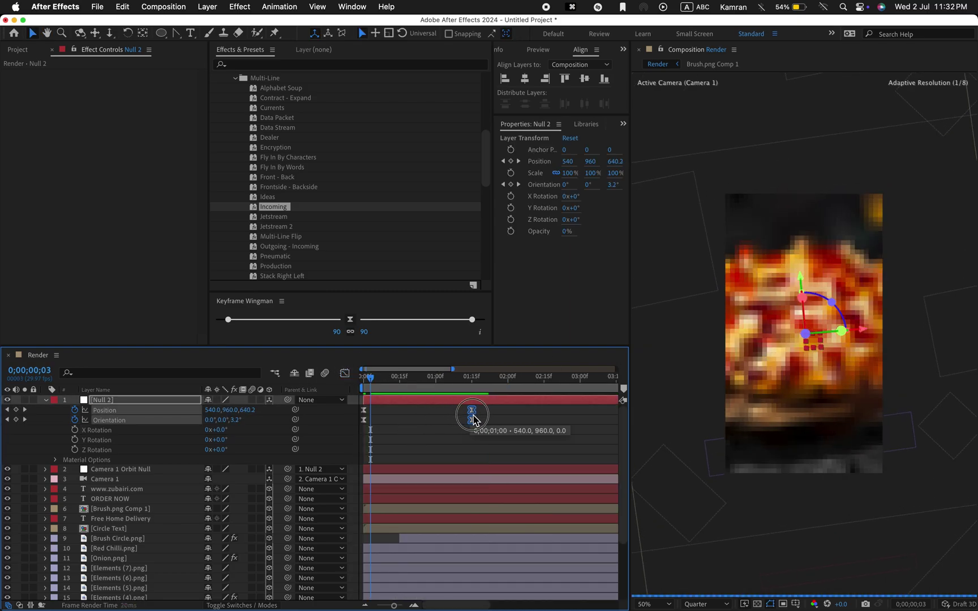
pyautogui.press('space')
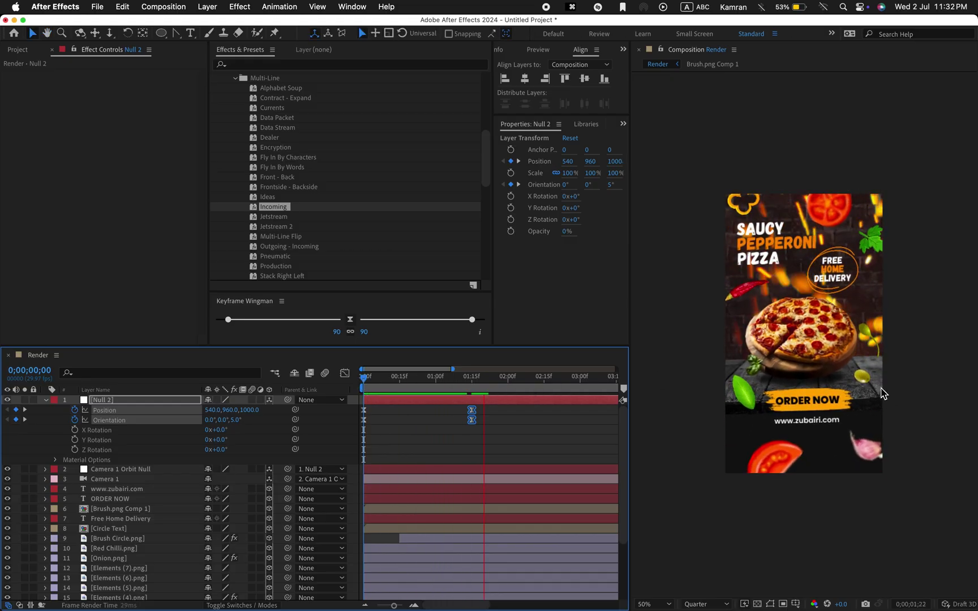
pyautogui.press('space')
# - Enable motion blur for all layers in the Render composition and preview it from the start
pyautogui.press('super+a')
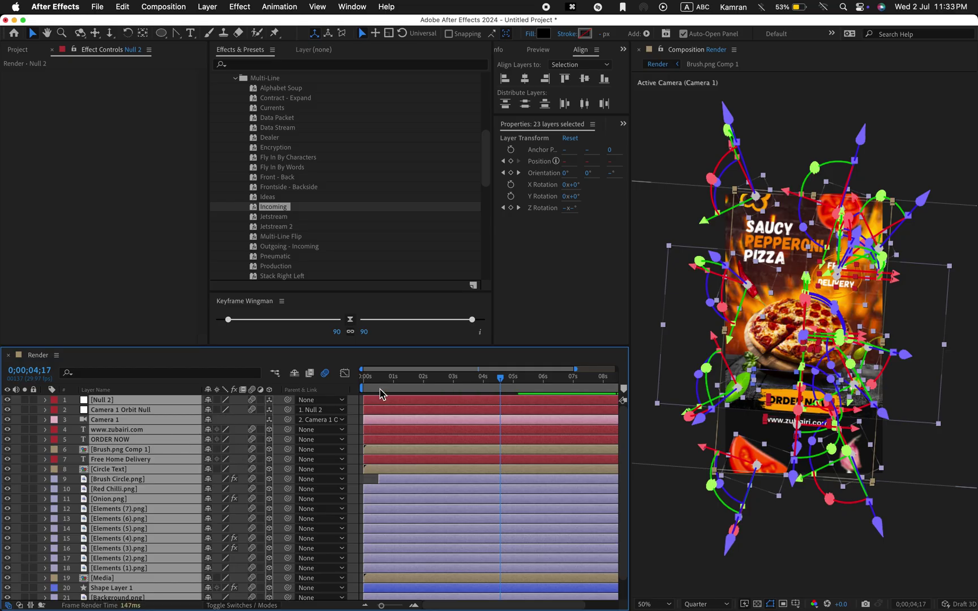
pyautogui.press('Home')
pyautogui.click(279, 445)
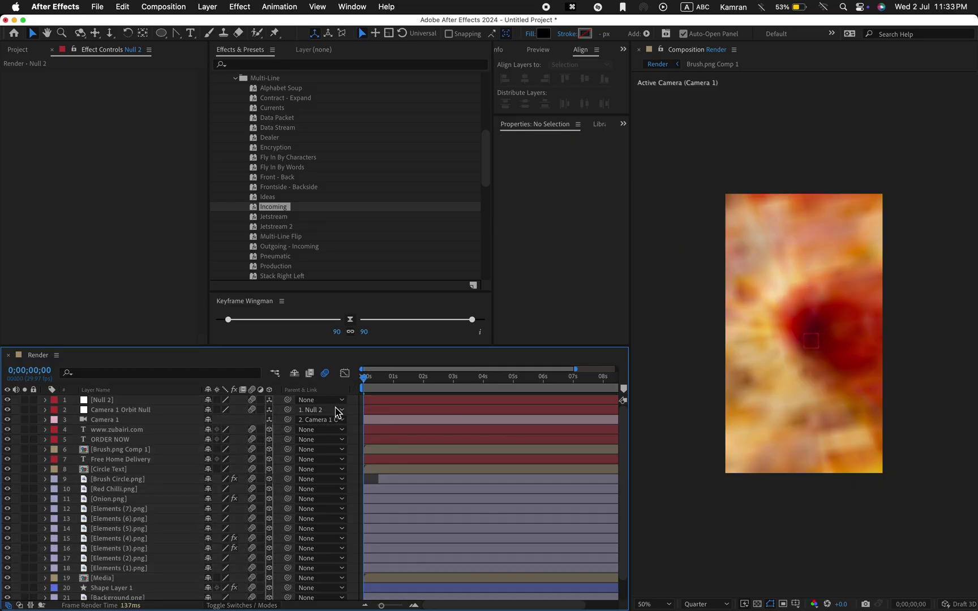
pyautogui.press('space')
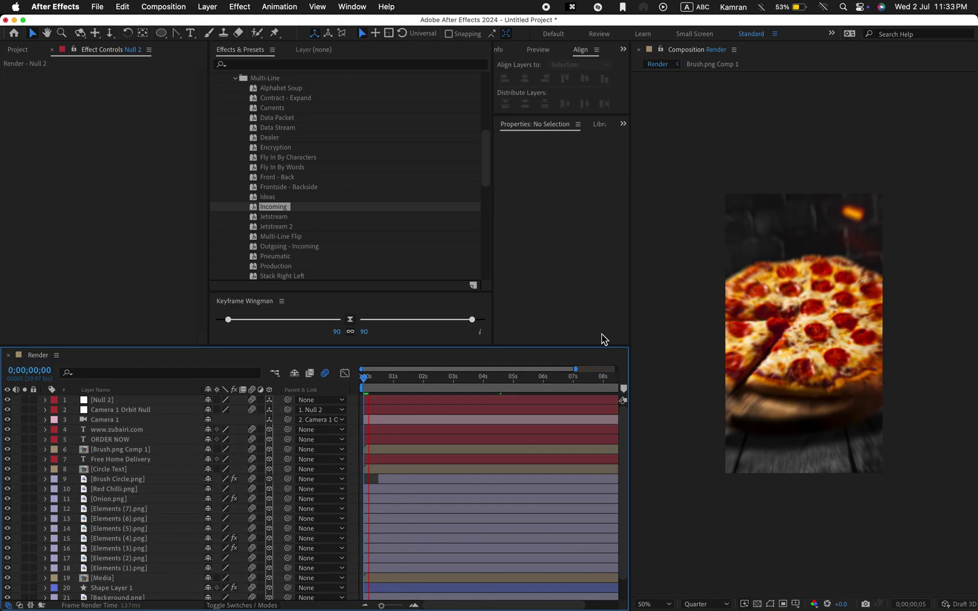